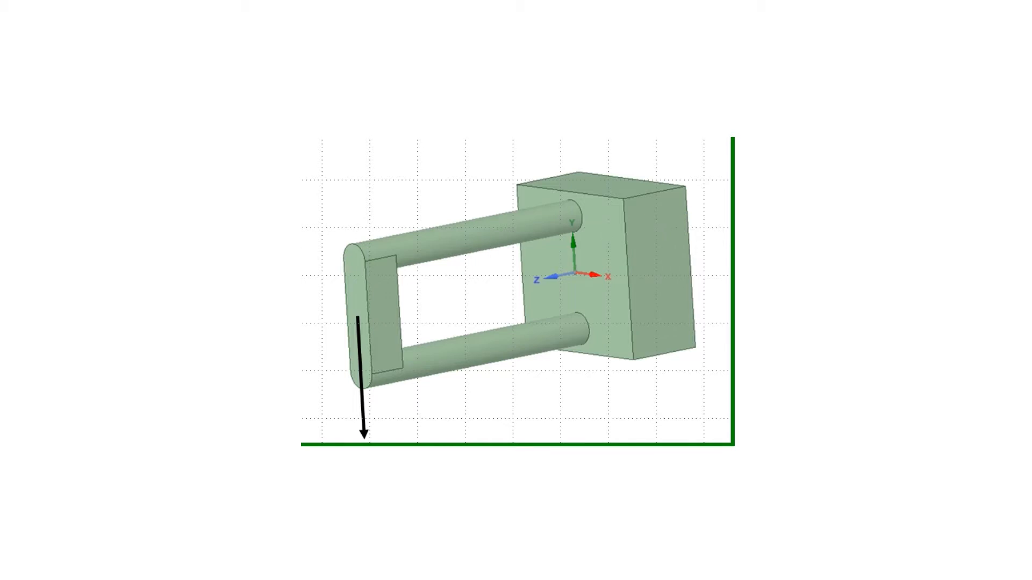
key("Page_Down")
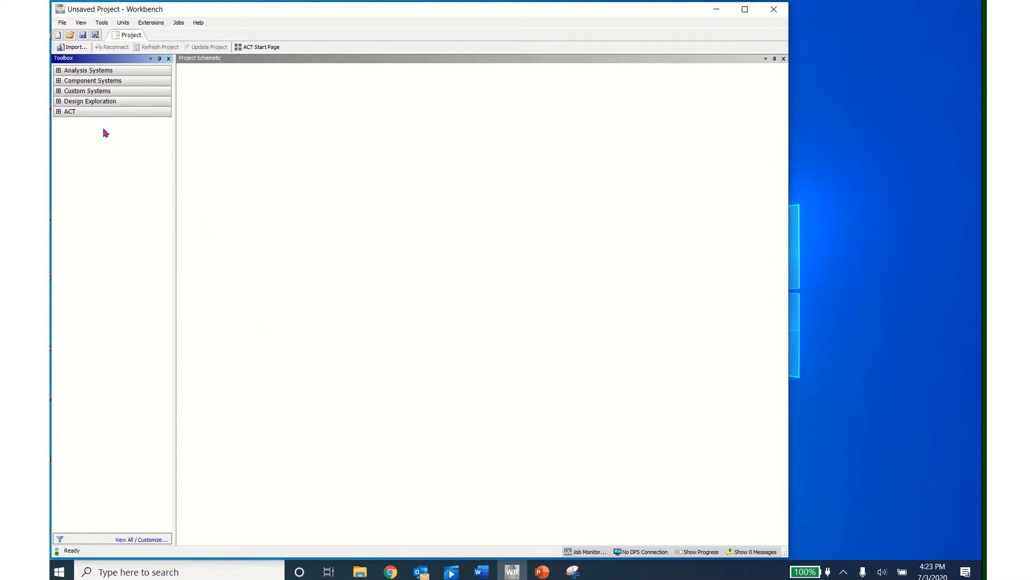
Step: Add a standalone Geometry component system to the project schematic and open its geometry in SpaceClaim
left_click(59, 81)
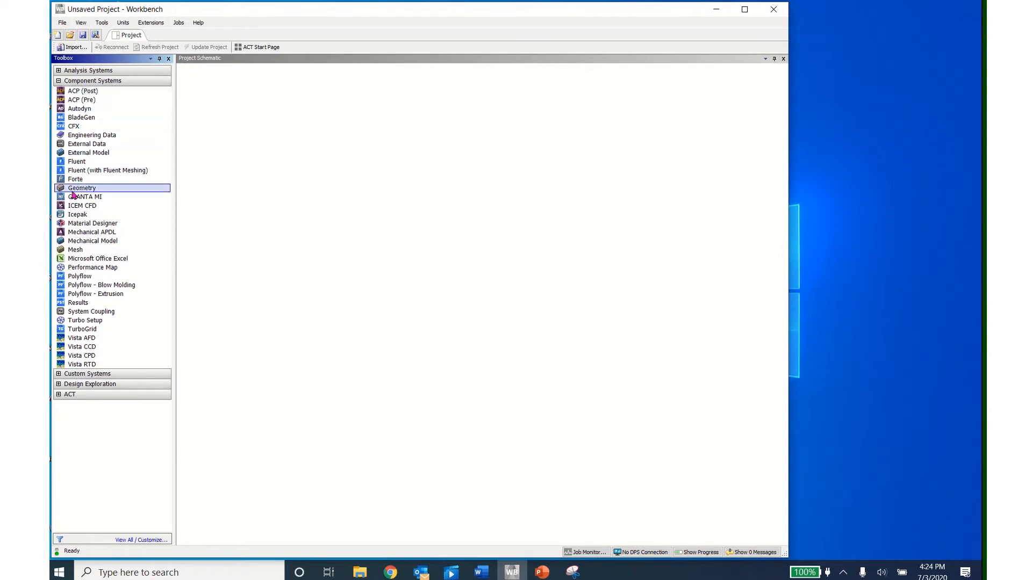
left_click_drag(75, 193, 251, 114)
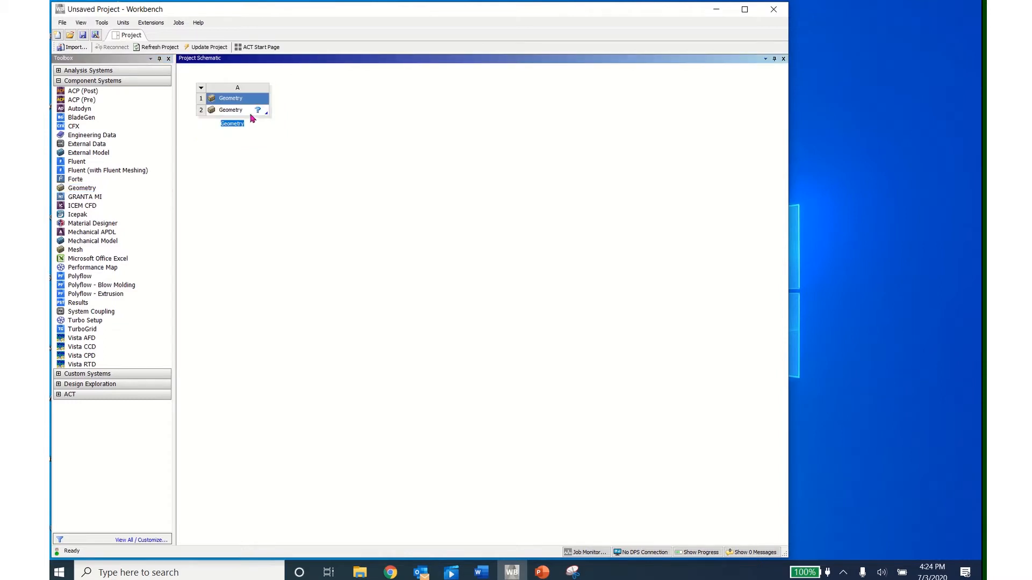
double_click(242, 113)
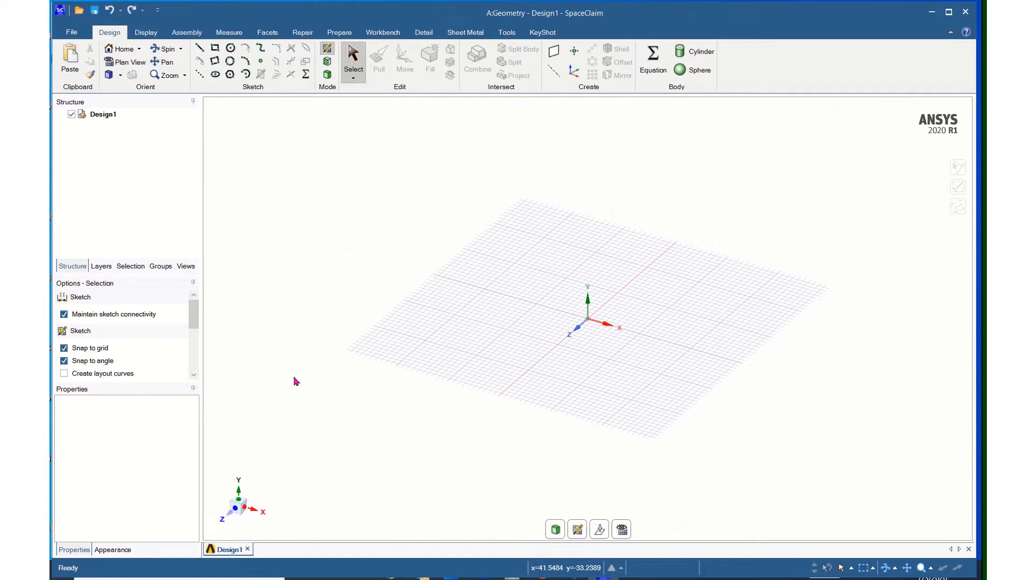
Step: Select the XY plane as the new sketch plane and view it in plan
right_click(609, 308)
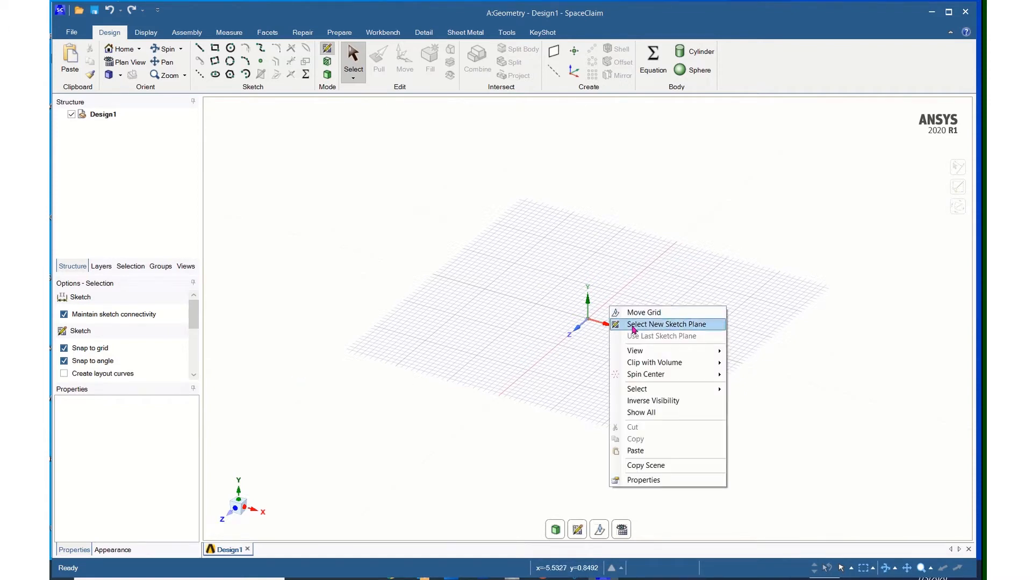
left_click(650, 325)
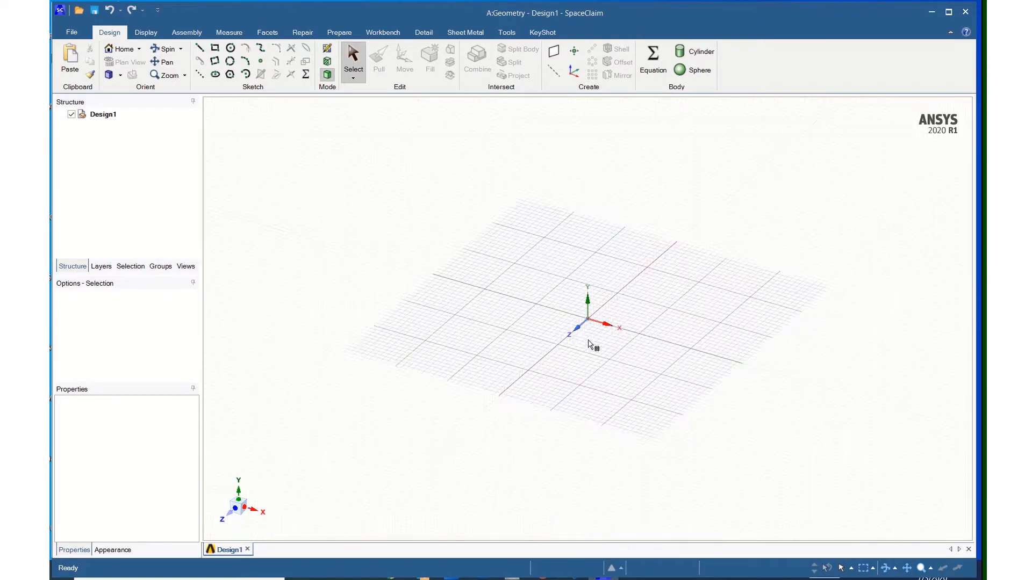
left_click(610, 310)
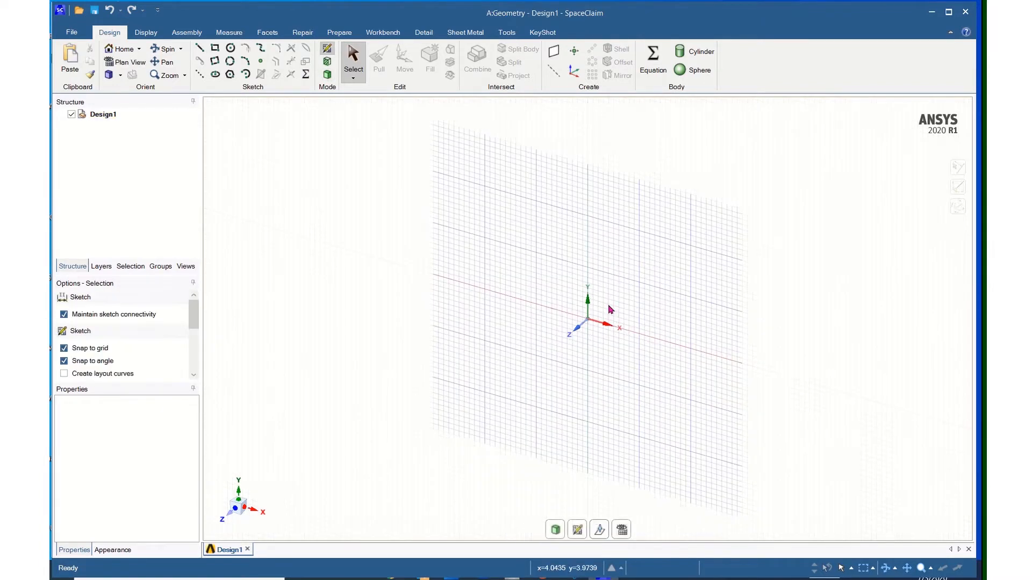
left_click(121, 64)
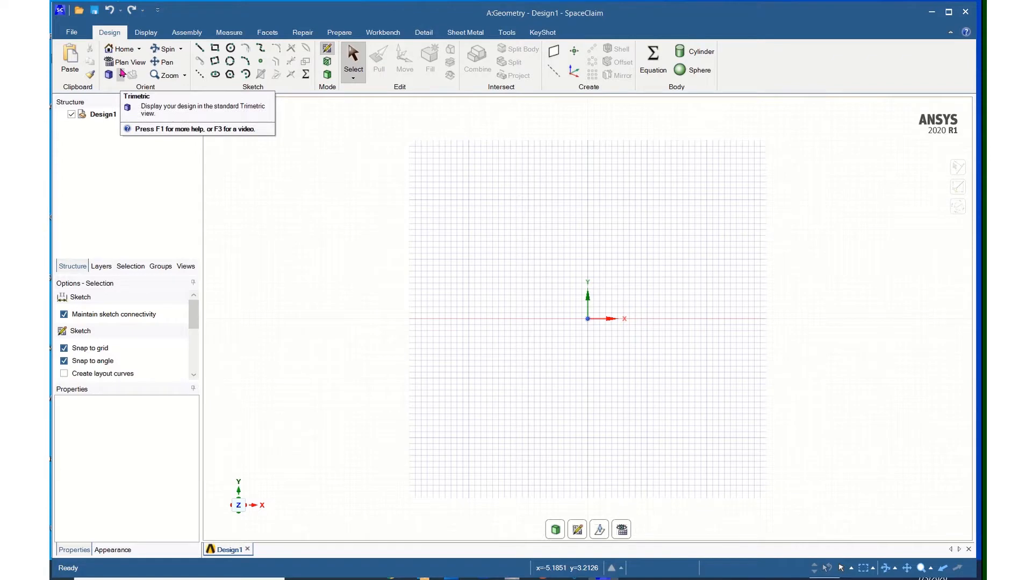
Step: Sketch a 20 mm by 20 mm rectangle defined from its center at the origin
left_click(214, 49)
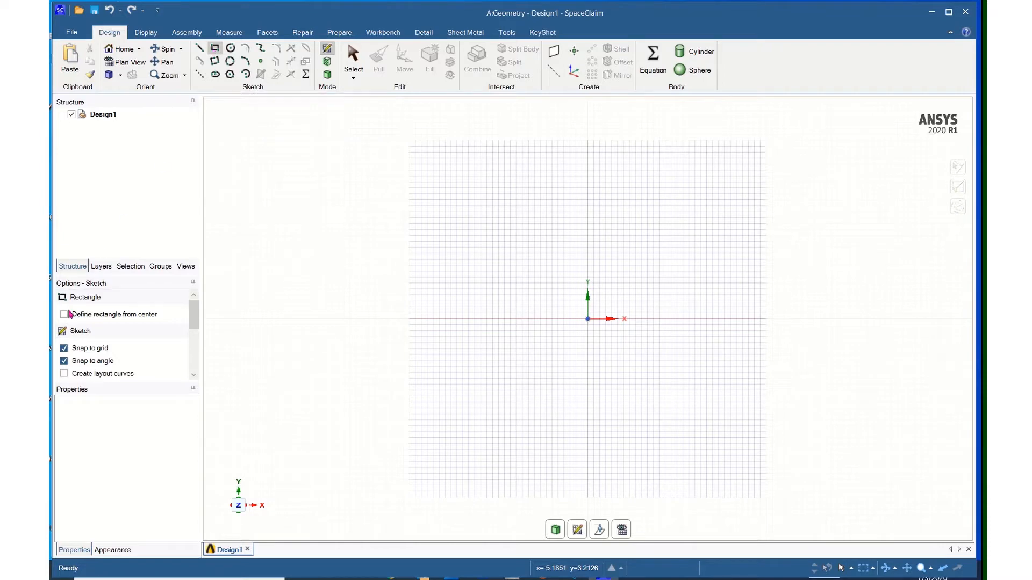
left_click(68, 315)
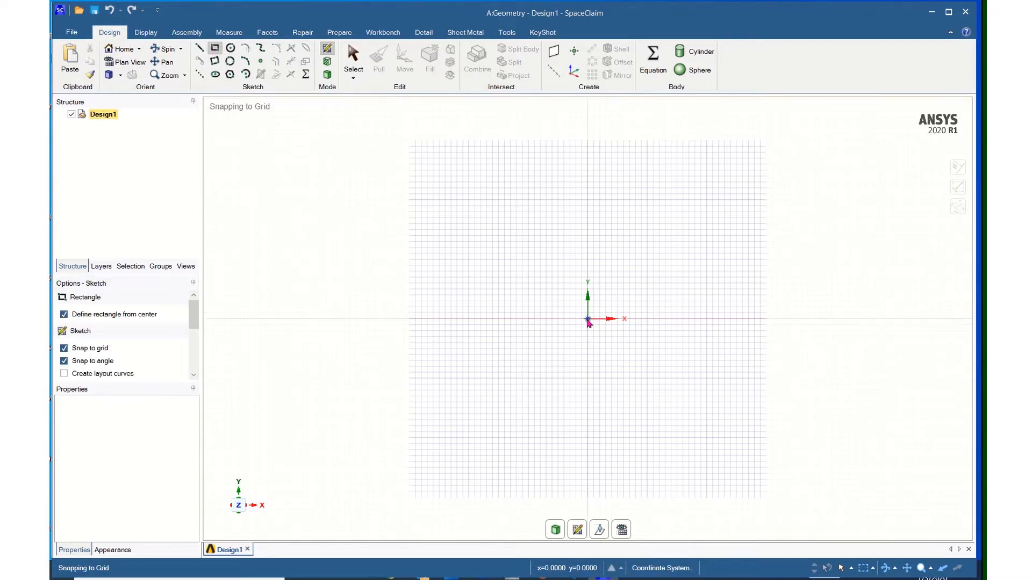
left_click(587, 319)
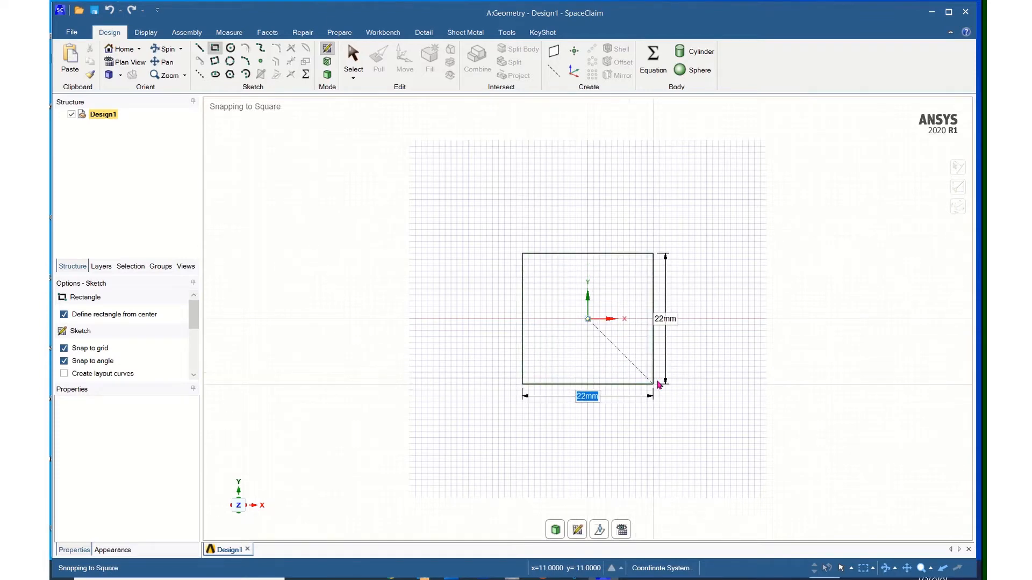
type("20")
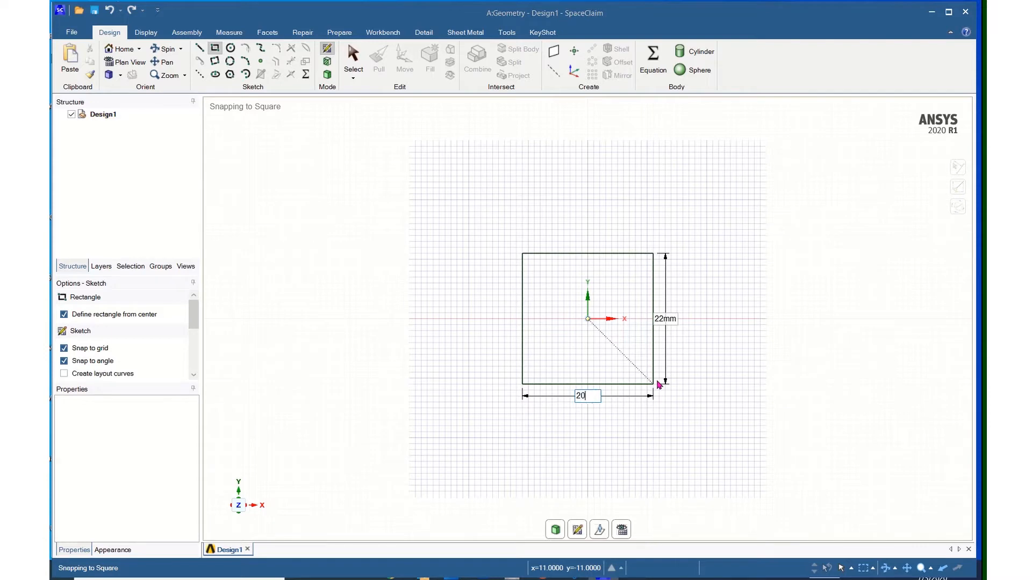
key("Tab")
type("20")
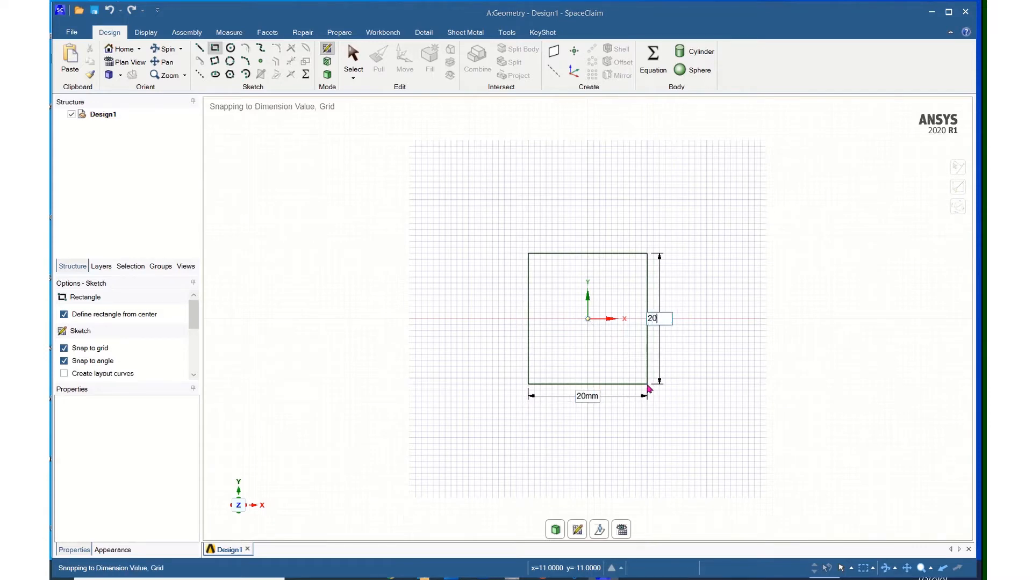
key("Return")
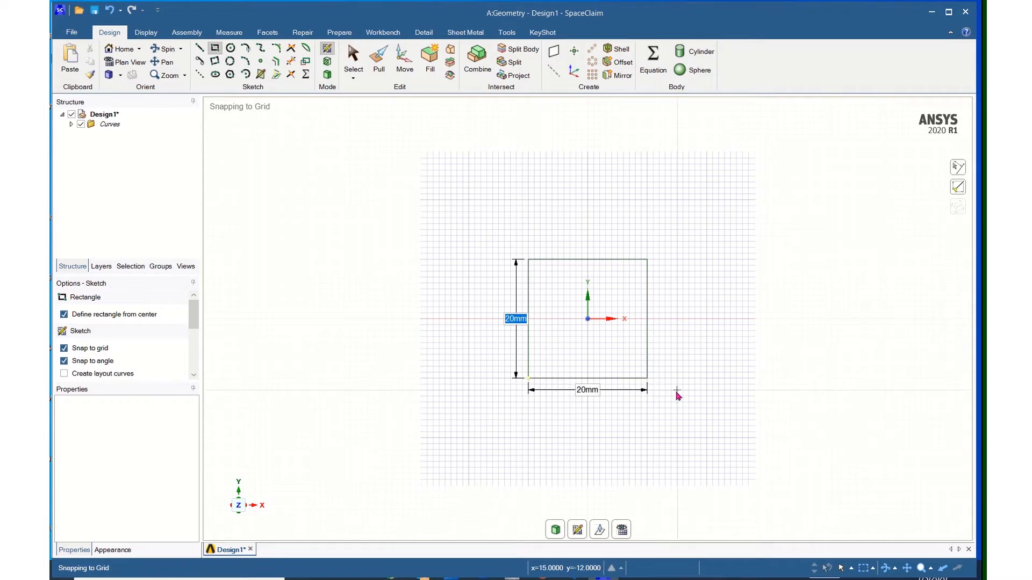
Step: Pull the square face 10 mm in the negative Z direction to form a solid block
middle_click_drag(675, 391, 601, 406)
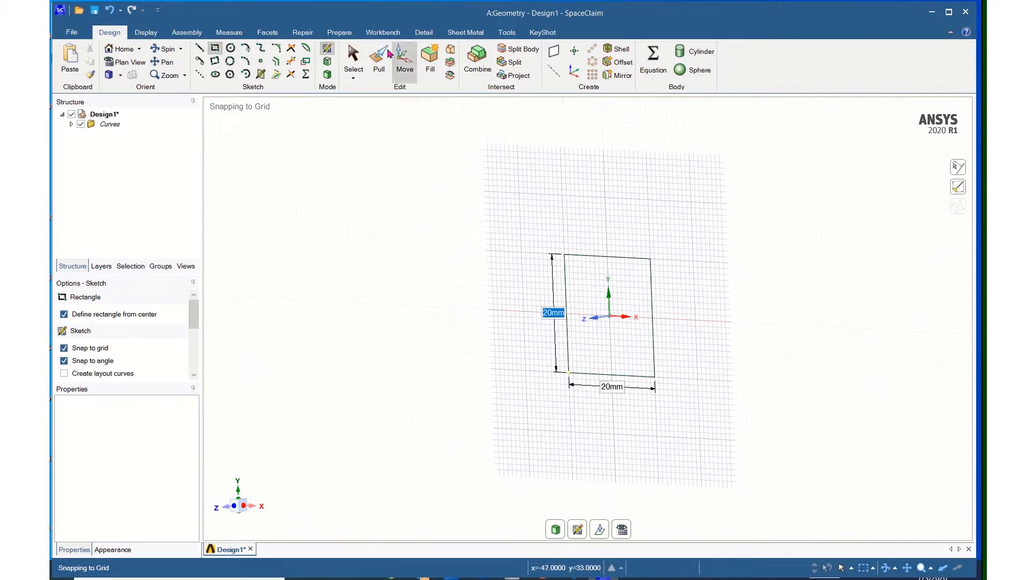
left_click(379, 65)
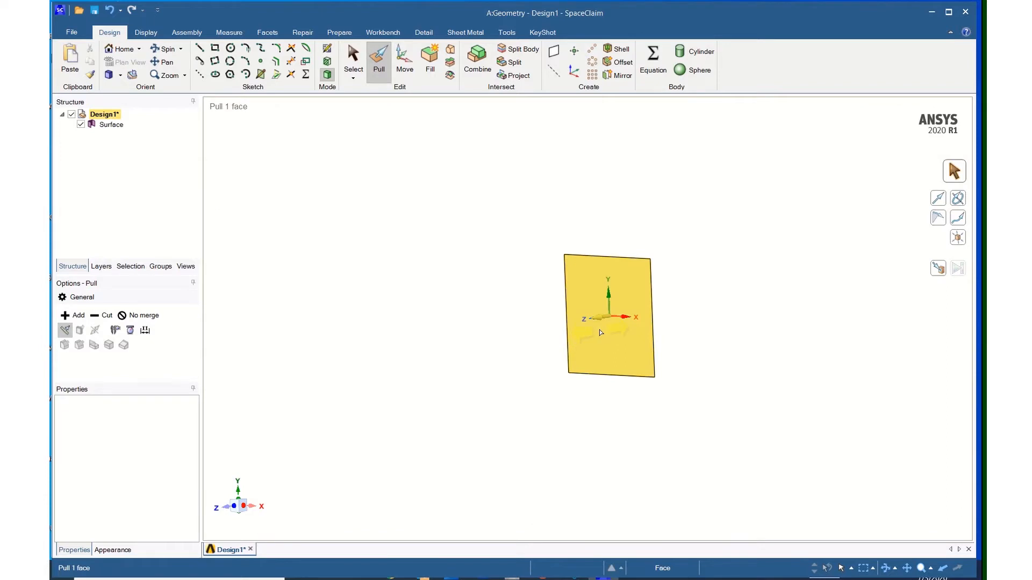
left_click(522, 295)
left_click(571, 325)
left_click_drag(597, 318, 654, 310)
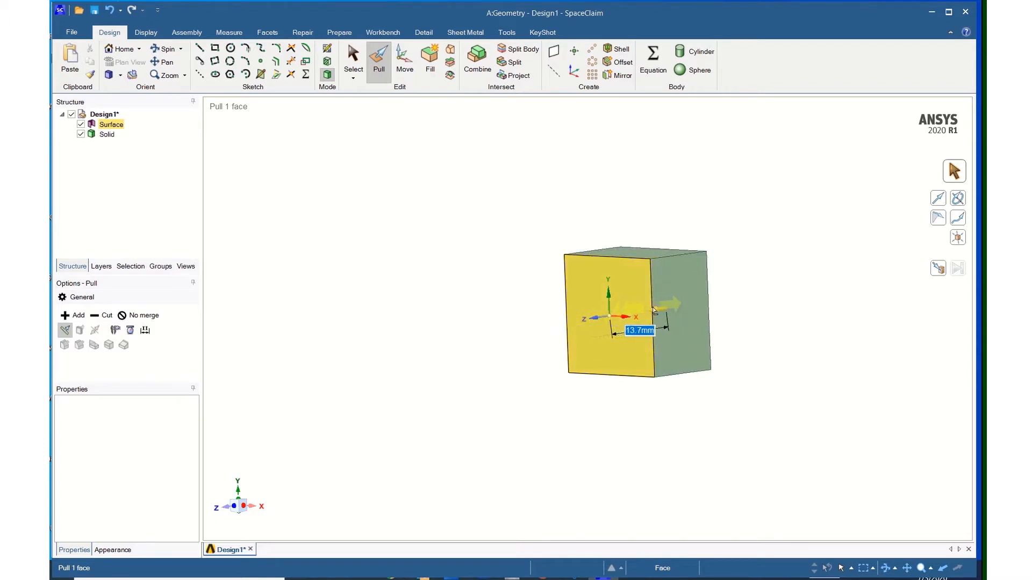
type("1")
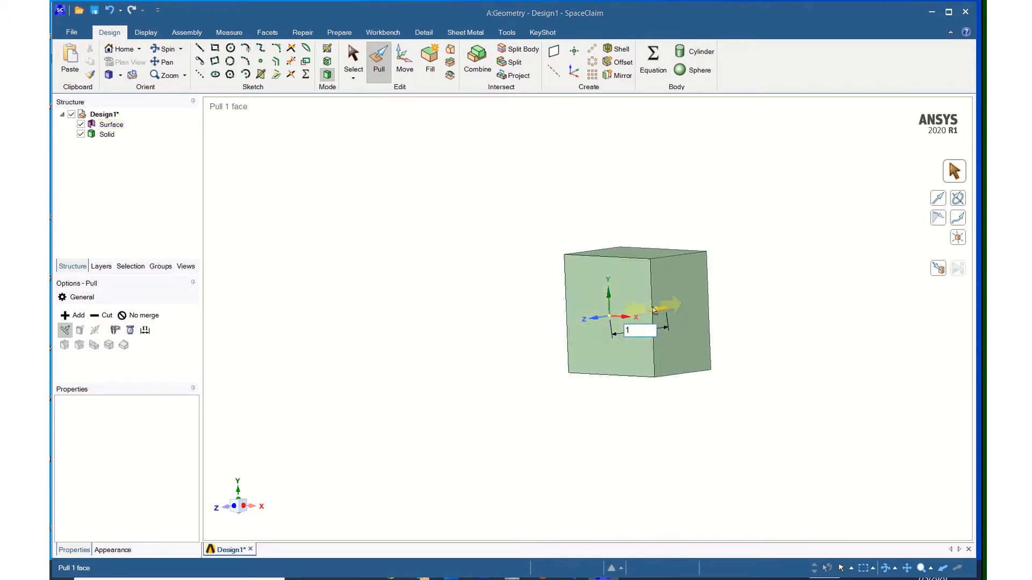
type("0")
key("Return")
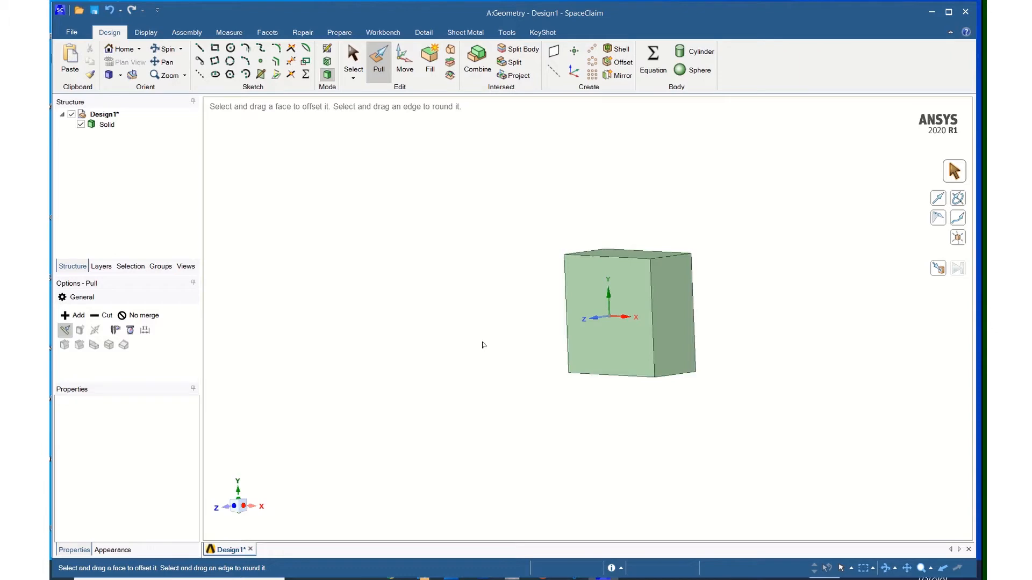
Step: Start a circle sketch on the plane of the block's square front face, viewed straight on along Z
left_click(327, 49)
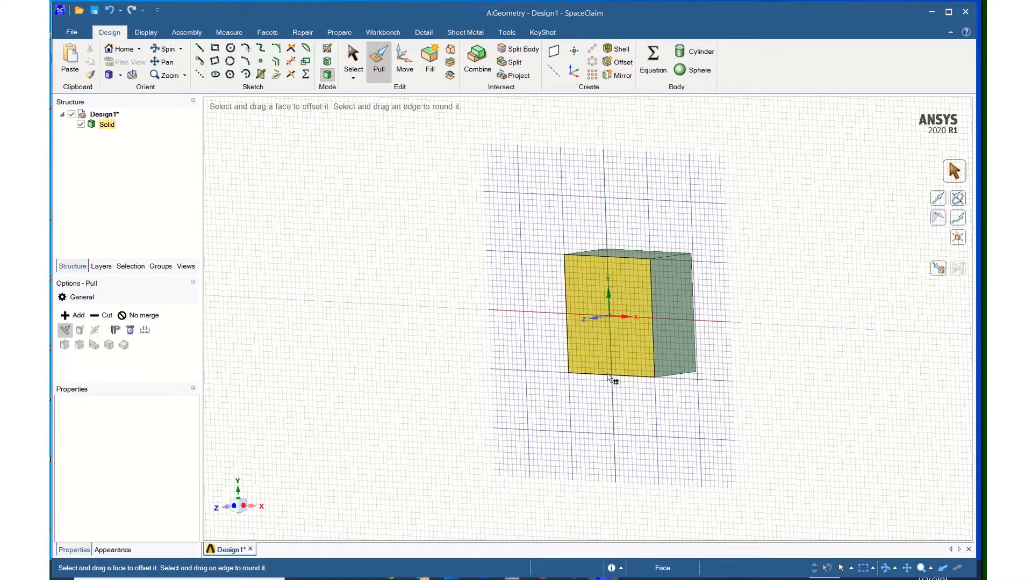
middle_click_drag(610, 375, 530, 365)
middle_click_drag(530, 365, 603, 367)
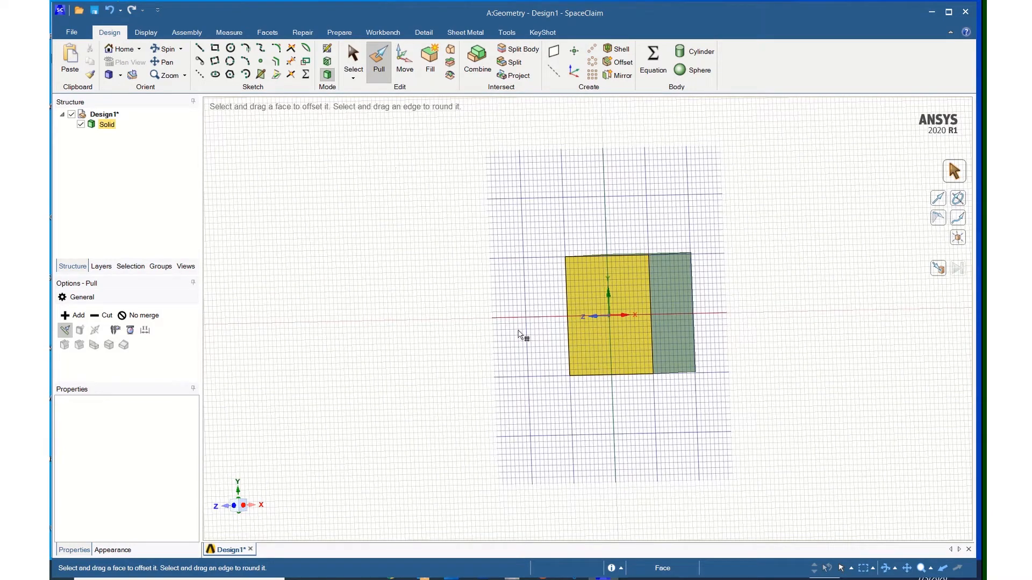
left_click(352, 239)
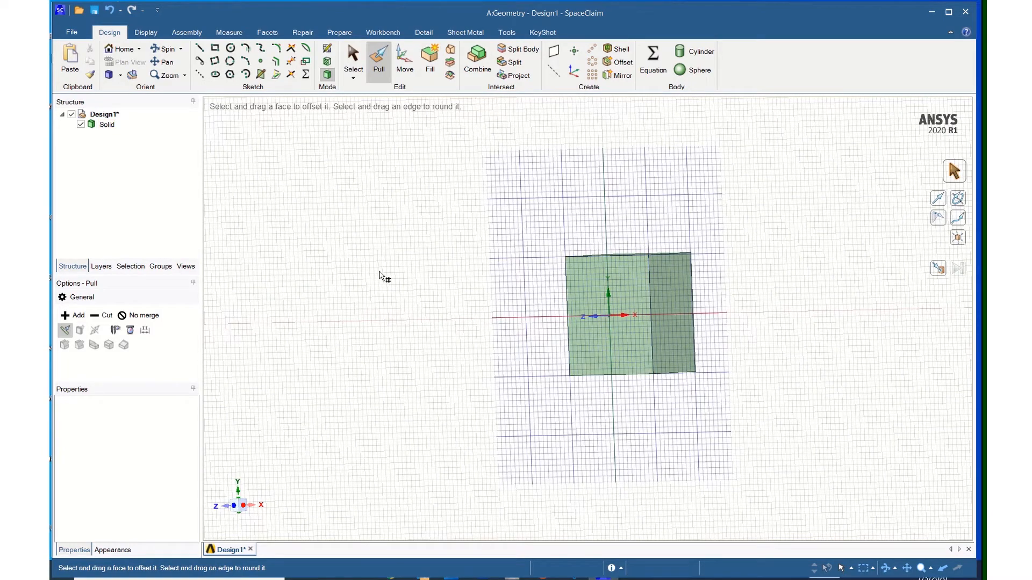
left_click(226, 508)
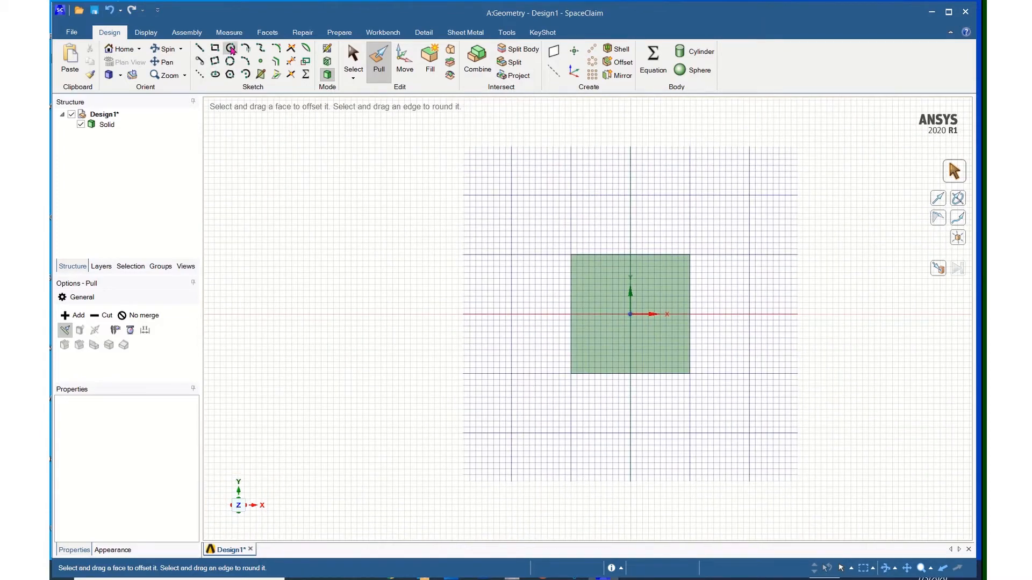
left_click(231, 50)
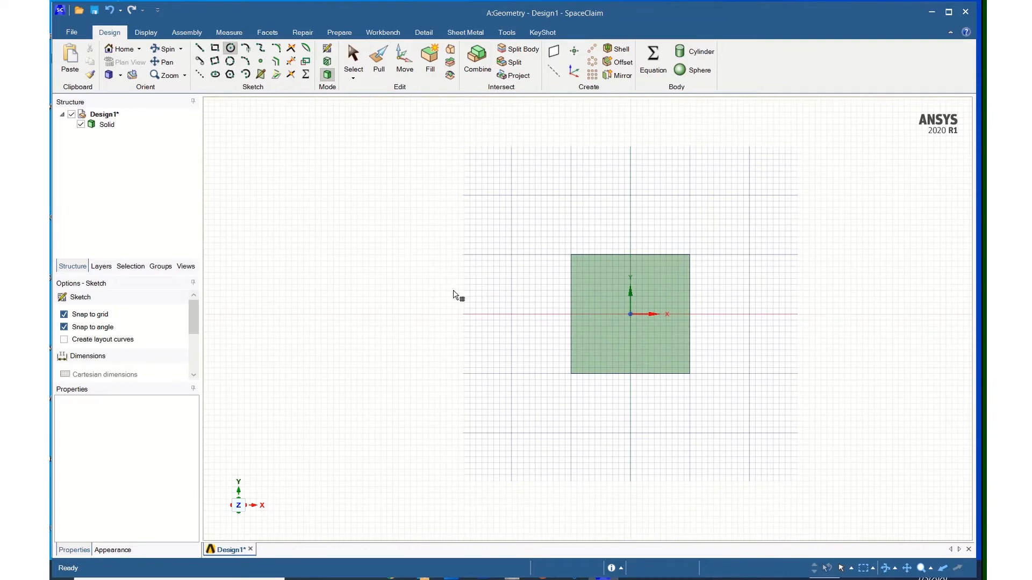
left_click(484, 296)
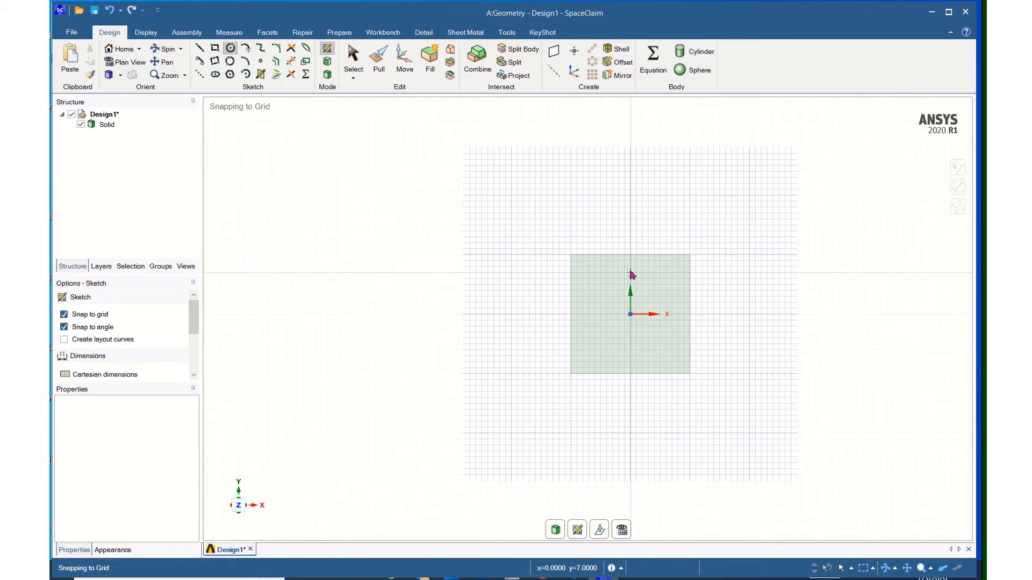
Step: Draw a 4 mm diameter circle centered on the Y axis, 7 mm above the origin
left_click(630, 273)
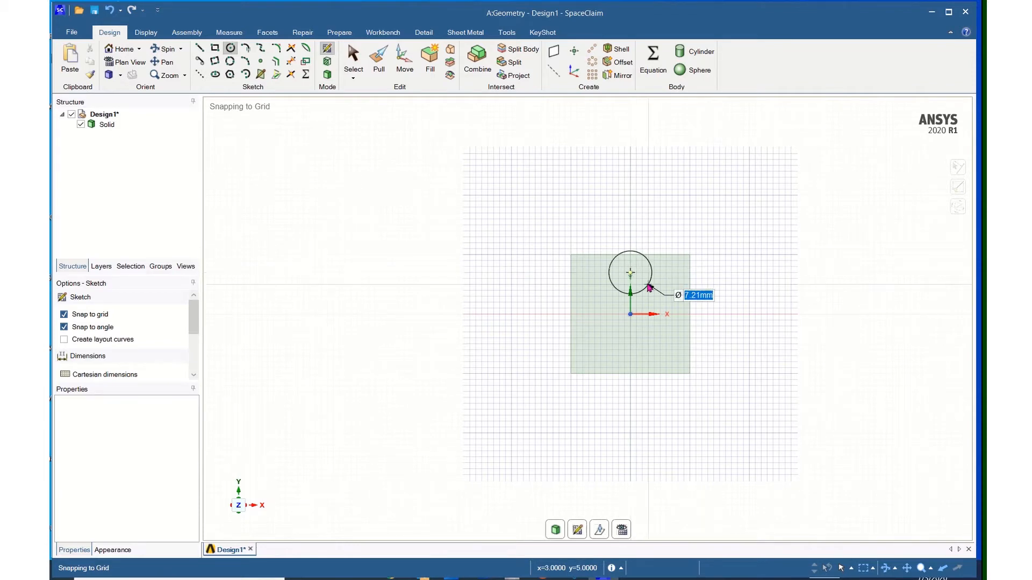
type("4")
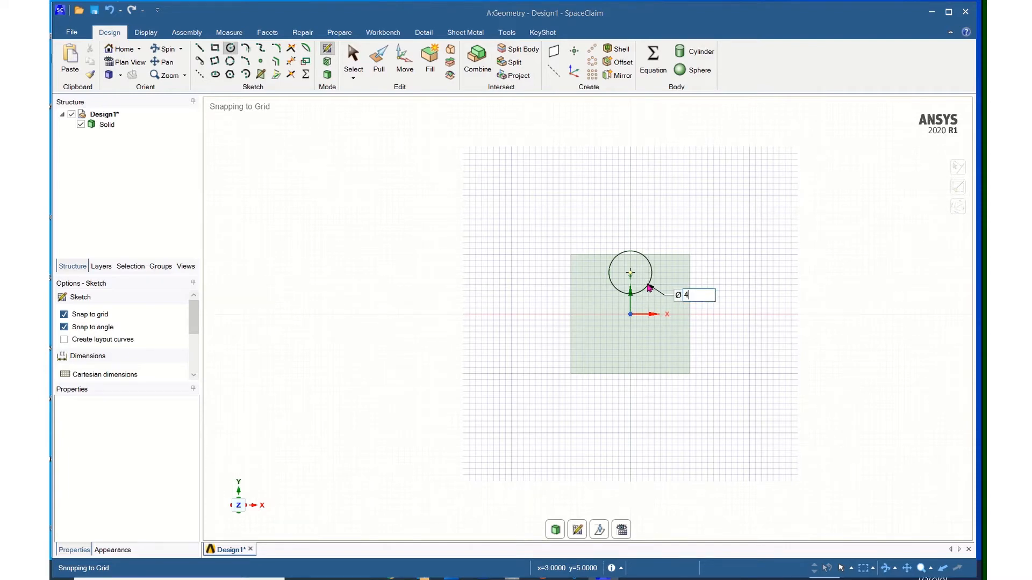
key("Return")
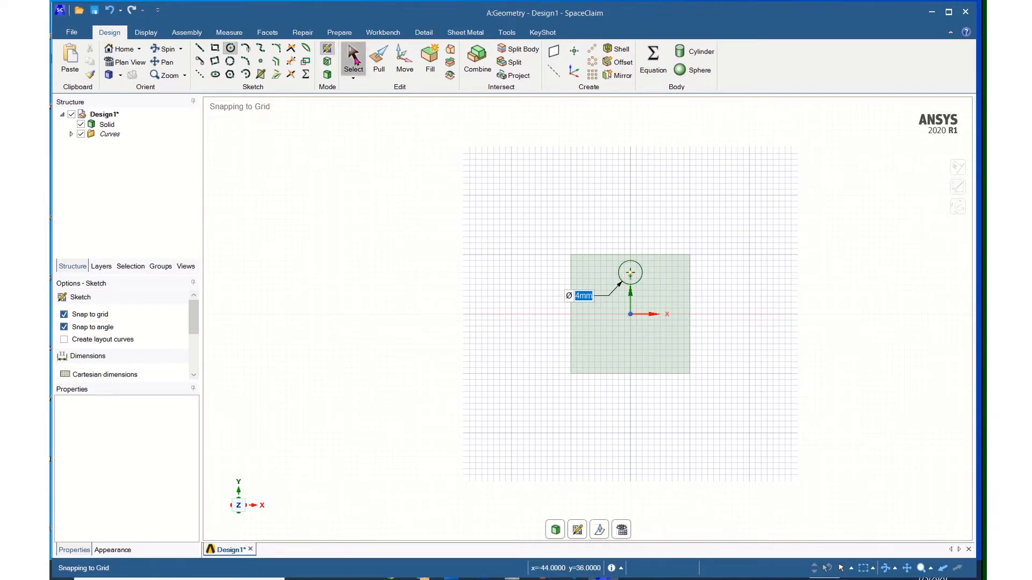
Step: Copy the 4 mm circle 14 mm straight down along the Y axis with the Move tool
left_click(354, 60)
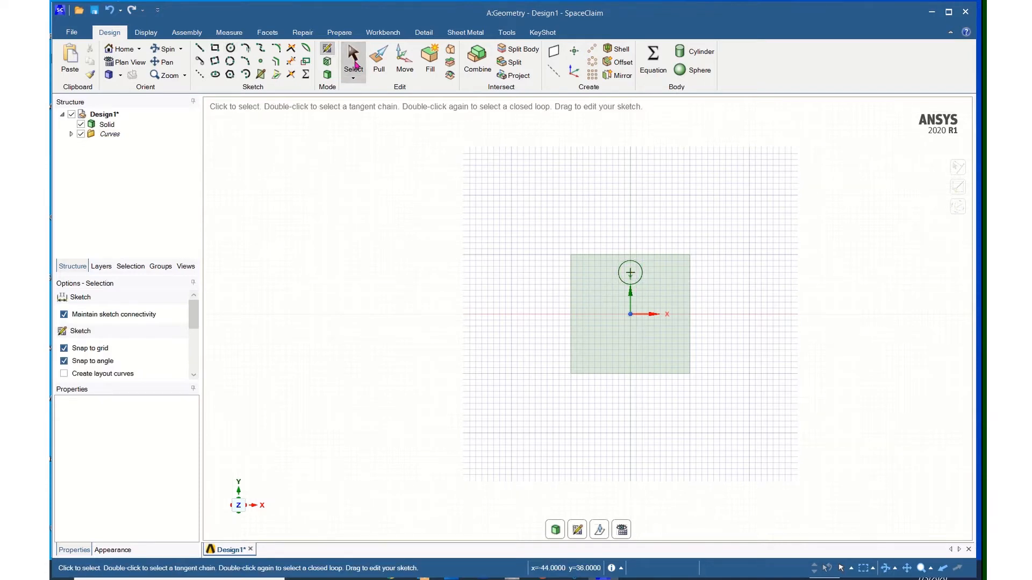
left_click(639, 281)
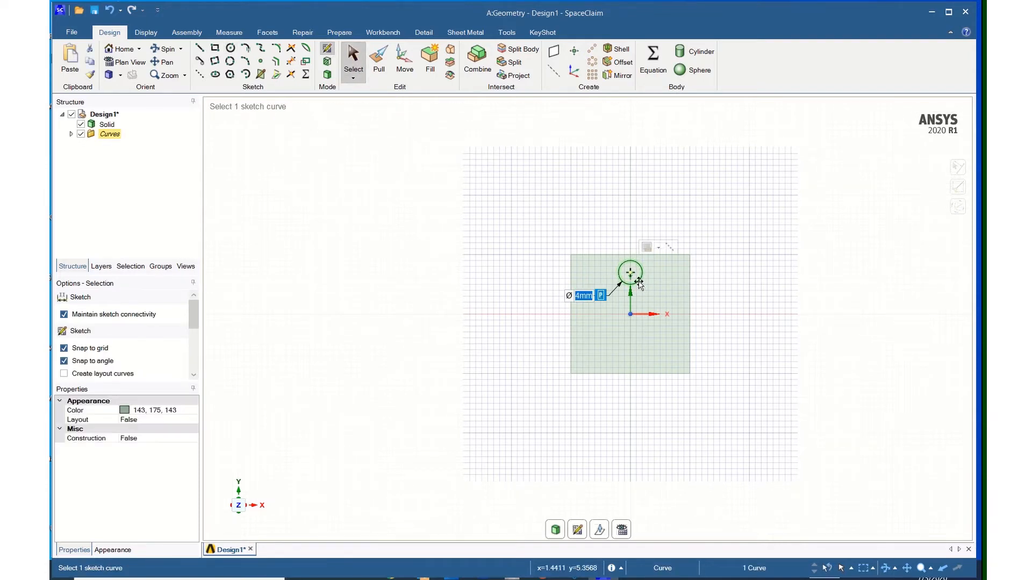
left_click(405, 61)
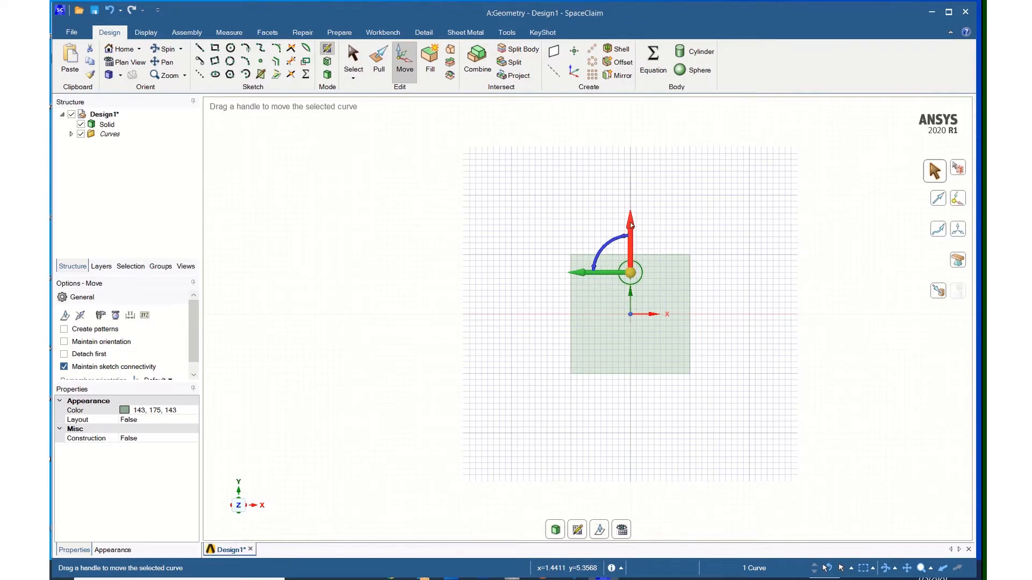
key("ctrl")
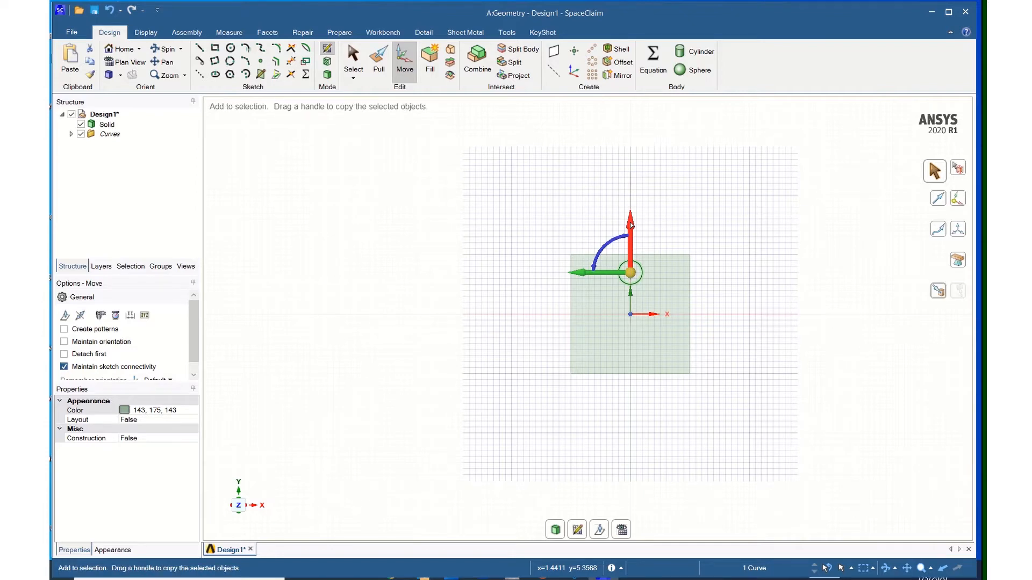
left_click_drag(629, 240, 625, 292, "ctrl")
type("14")
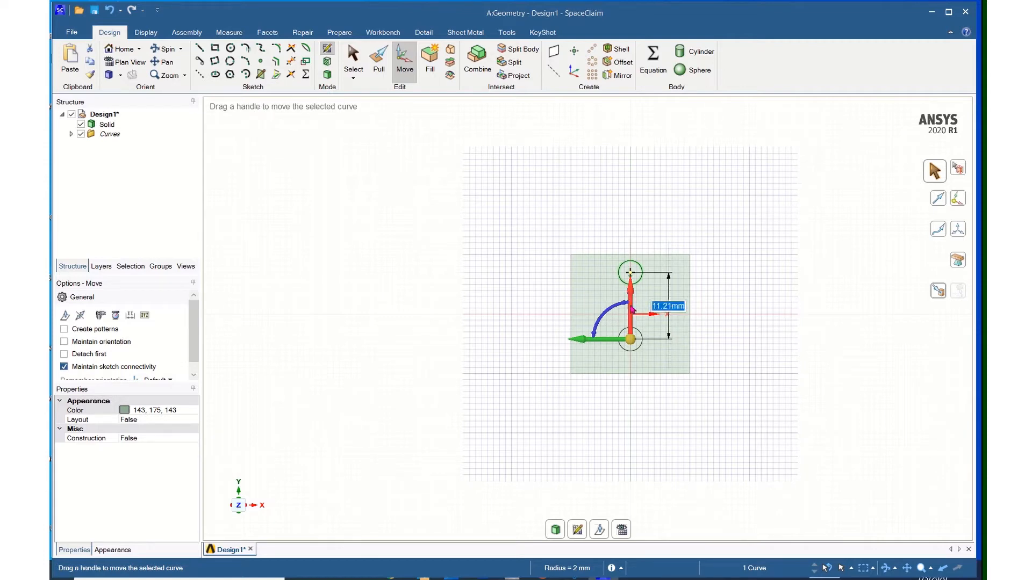
key("Return")
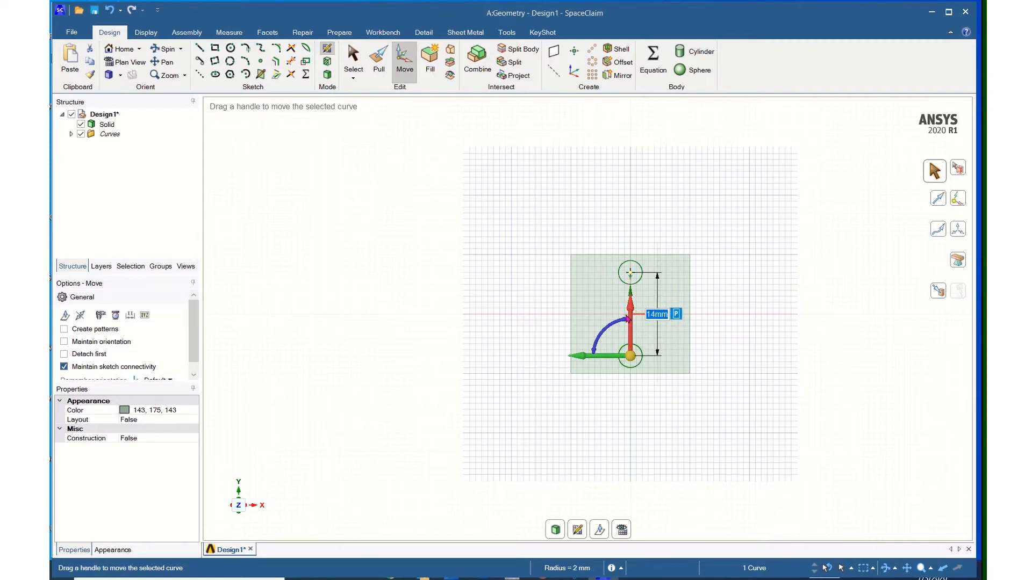
left_click(535, 362)
middle_click_drag(624, 434, 533, 442)
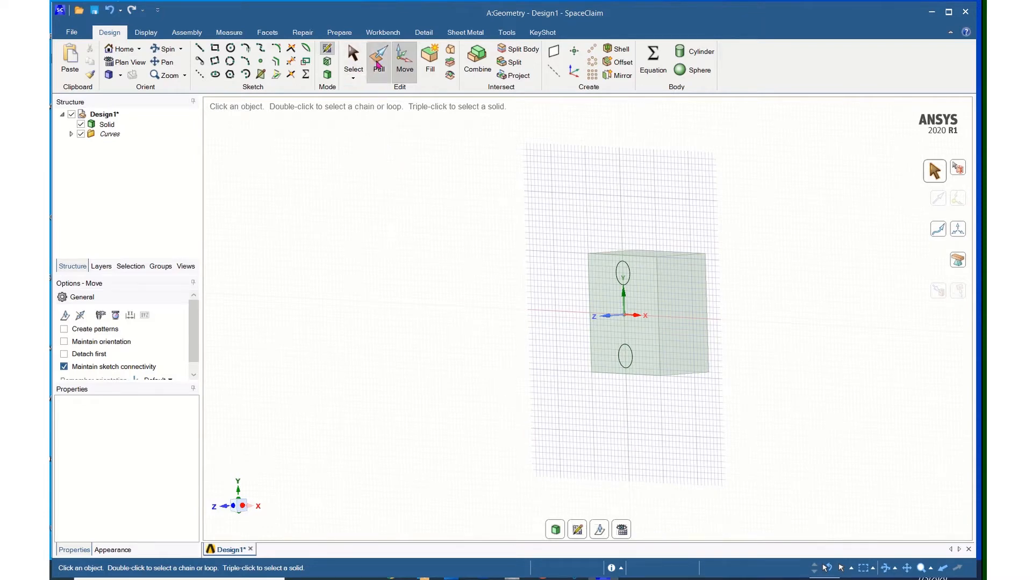
Step: Pull the two circular faces on the block's front 30 mm outward to form parallel cylindrical rods
left_click(379, 69)
left_click(628, 292)
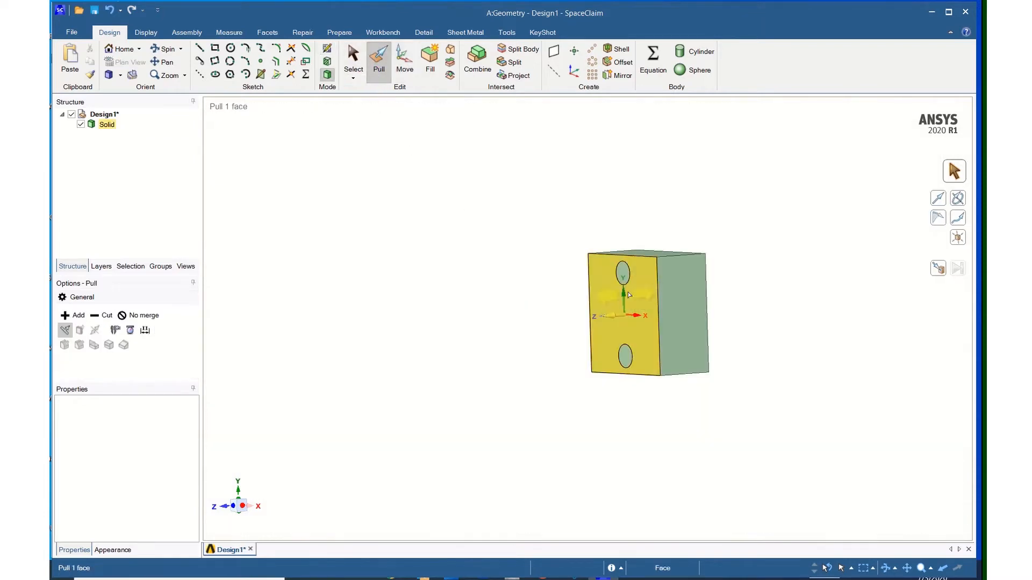
left_click(626, 278)
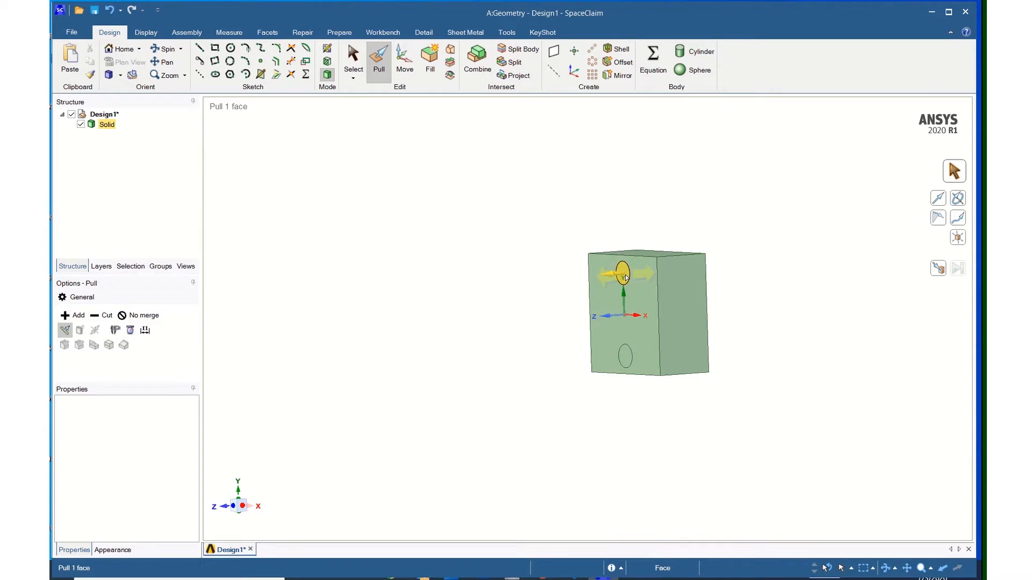
left_click(626, 277)
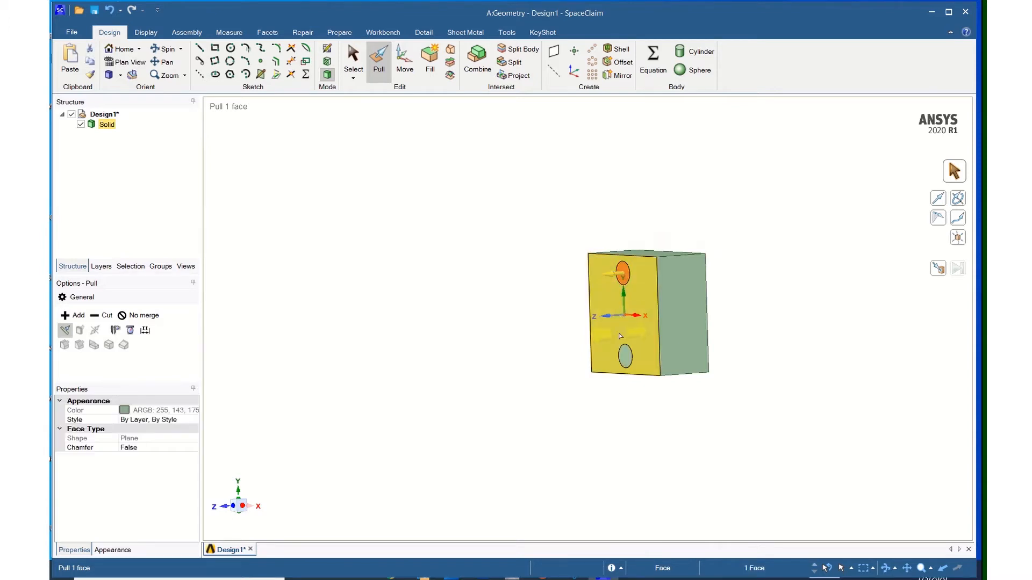
left_click(625, 358, "ctrl")
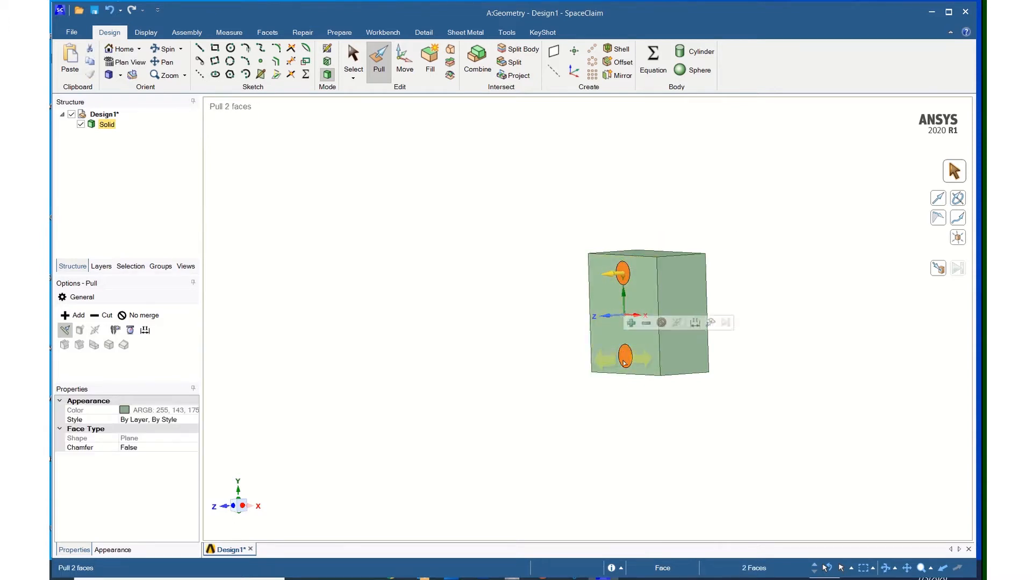
left_click_drag(611, 277, 478, 299)
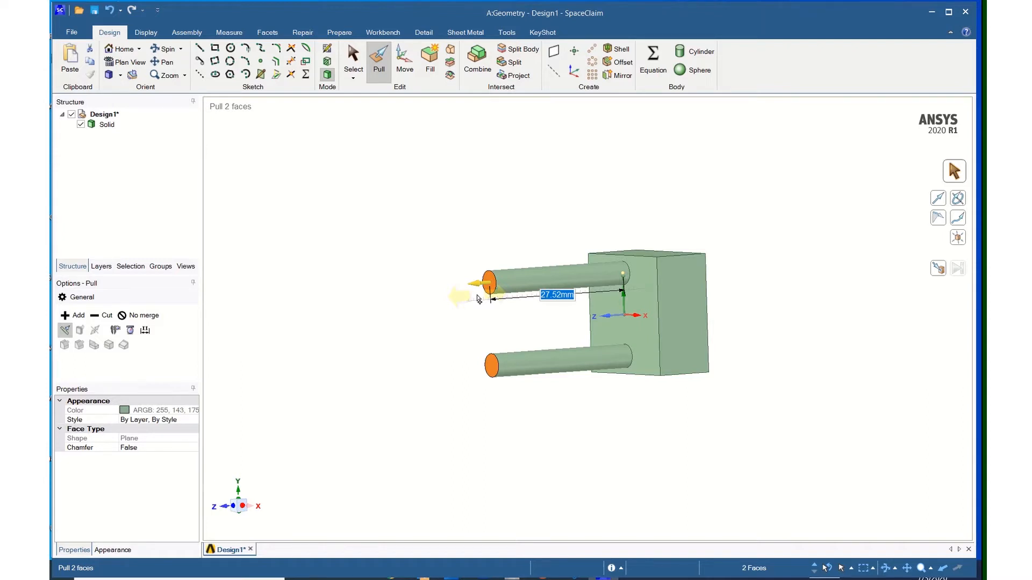
type("30")
key("Return")
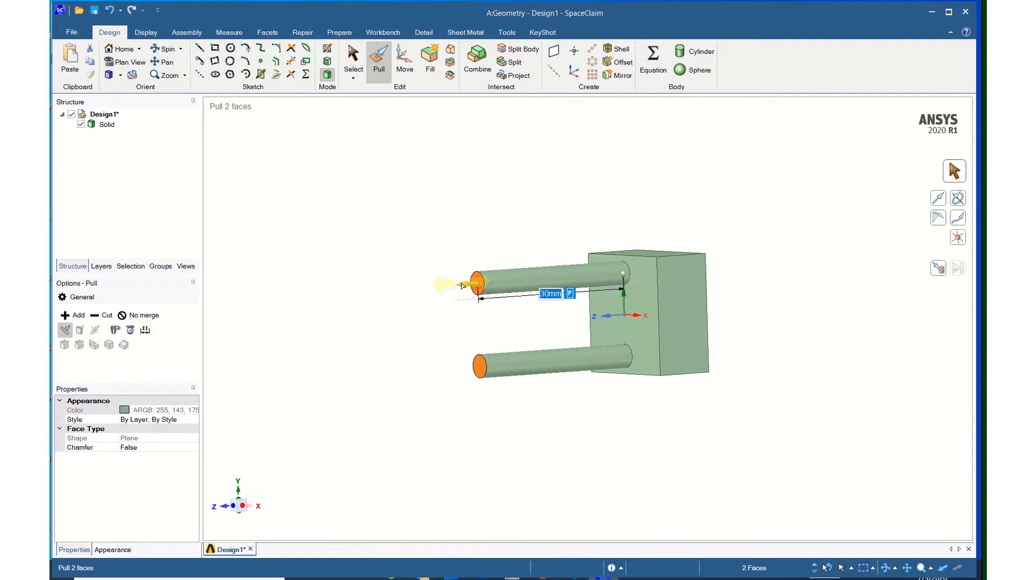
left_click(448, 245)
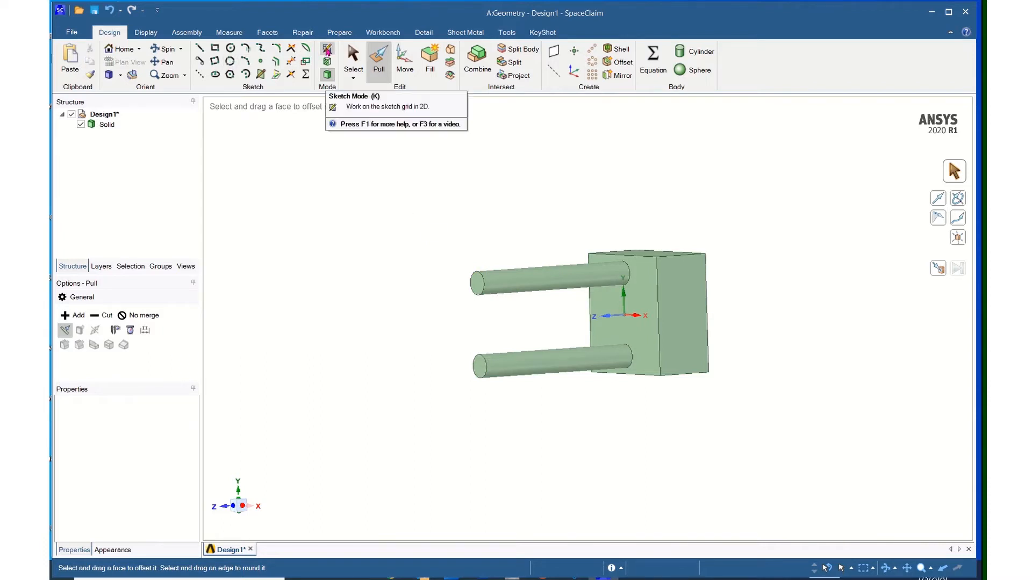
Step: Start a sketch on the plane of the rods' free end faces, viewed straight on
left_click(327, 50)
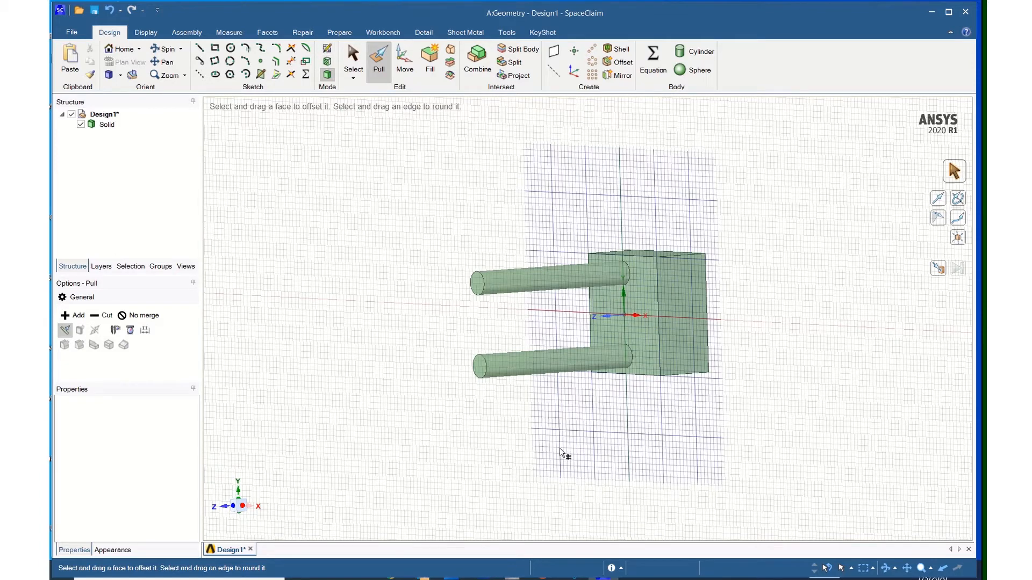
left_click(480, 369)
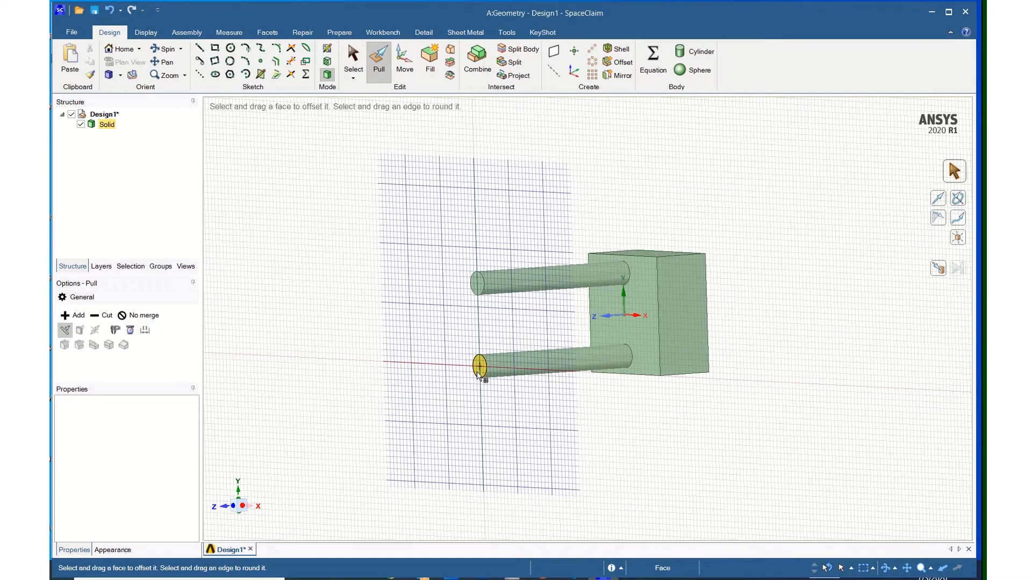
key("k")
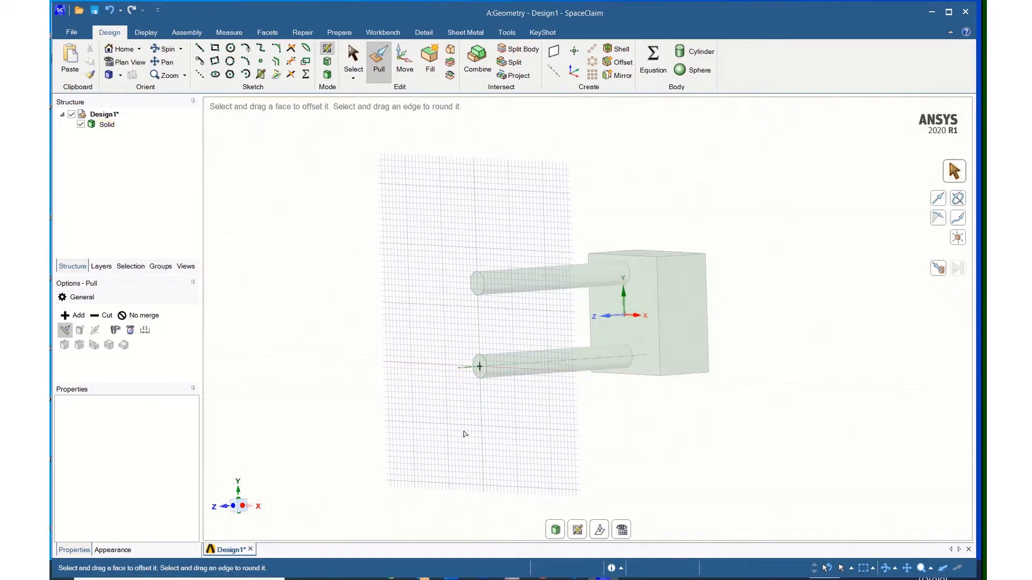
mouse_move(463, 430)
middle_mouse_down()
mouse_move(532, 443)
mouse_move(569, 433)
mouse_move(487, 430)
mouse_move(544, 435)
middle_mouse_up()
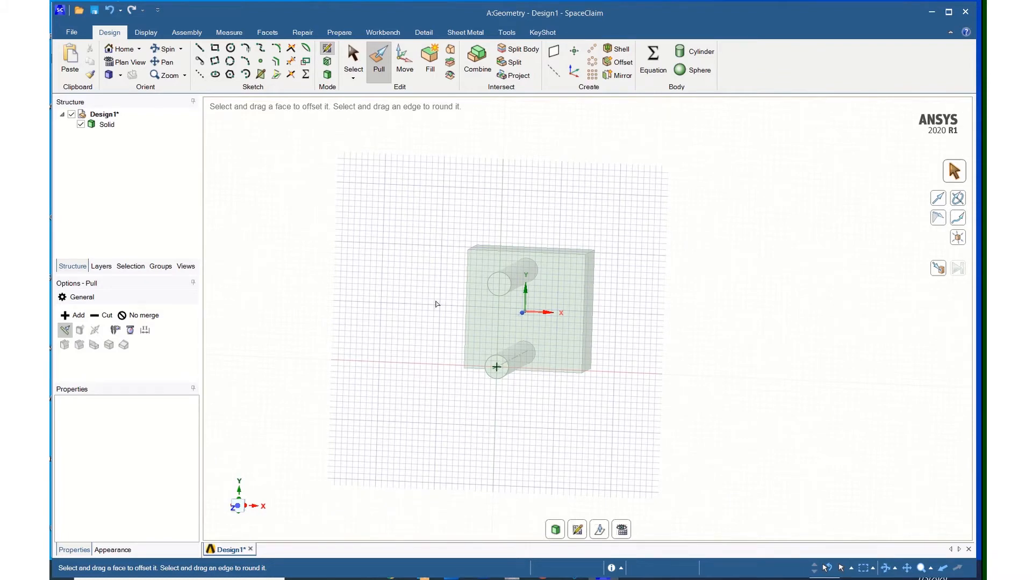
left_click(124, 66)
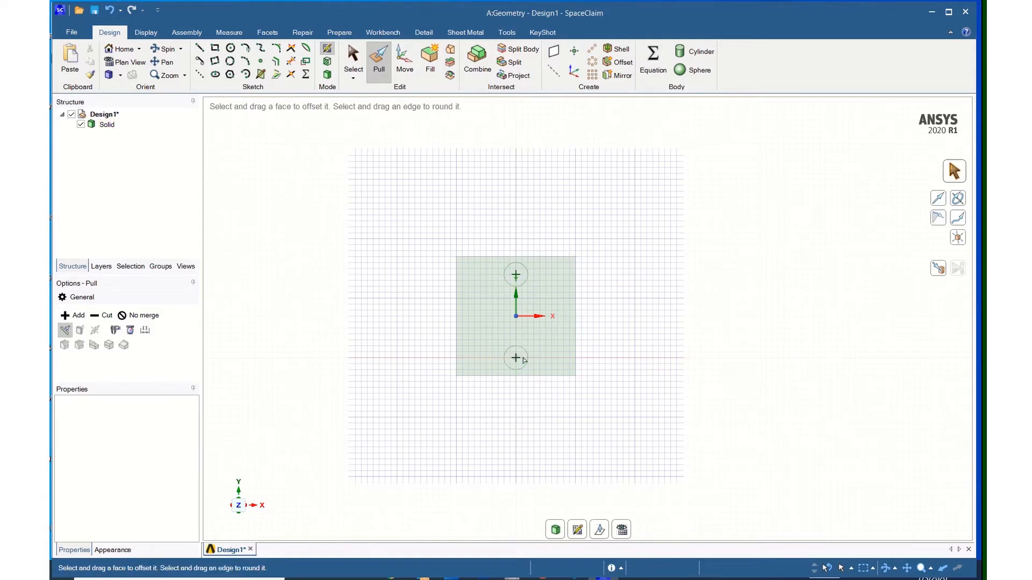
Step: Sketch a 4 mm by 18 mm rectangle enclosing both rod ends
left_click(215, 49)
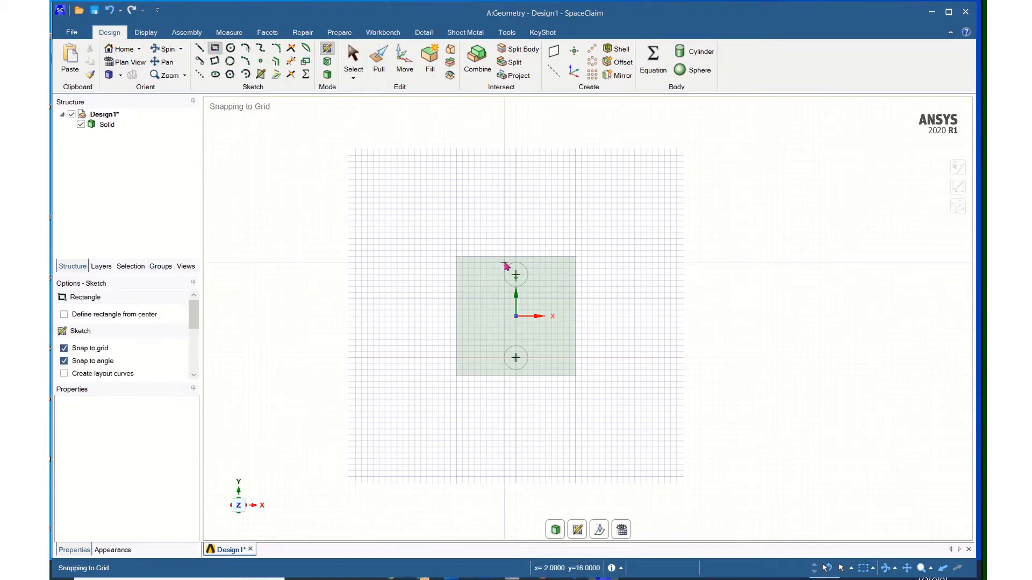
left_click(504, 262)
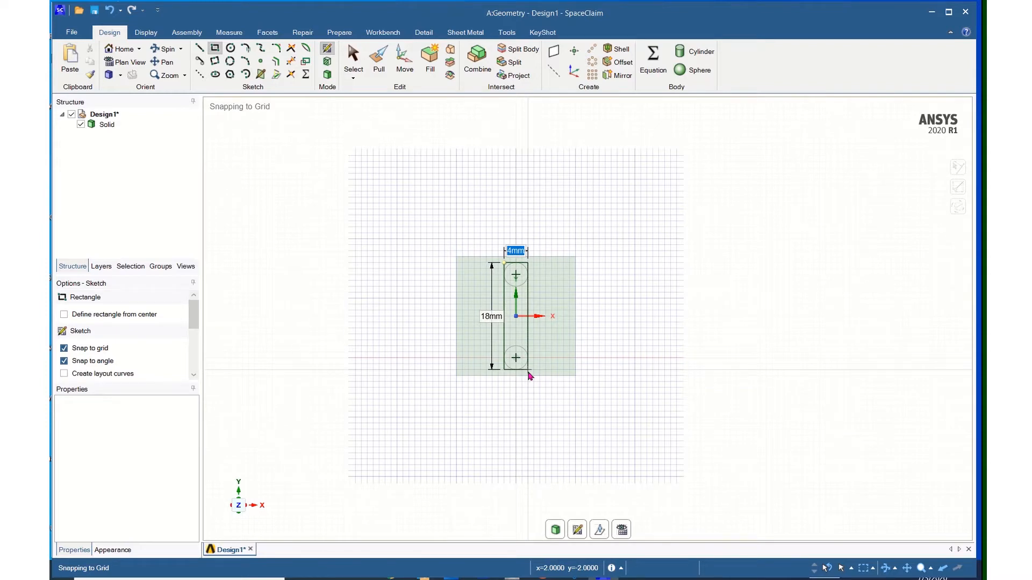
left_click(530, 375)
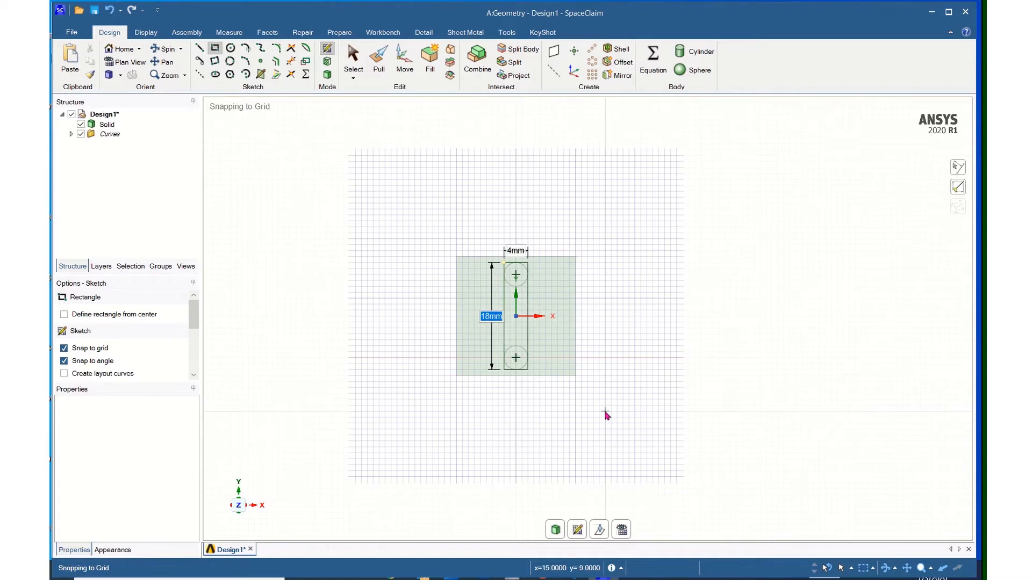
middle_click_drag(604, 411, 518, 419)
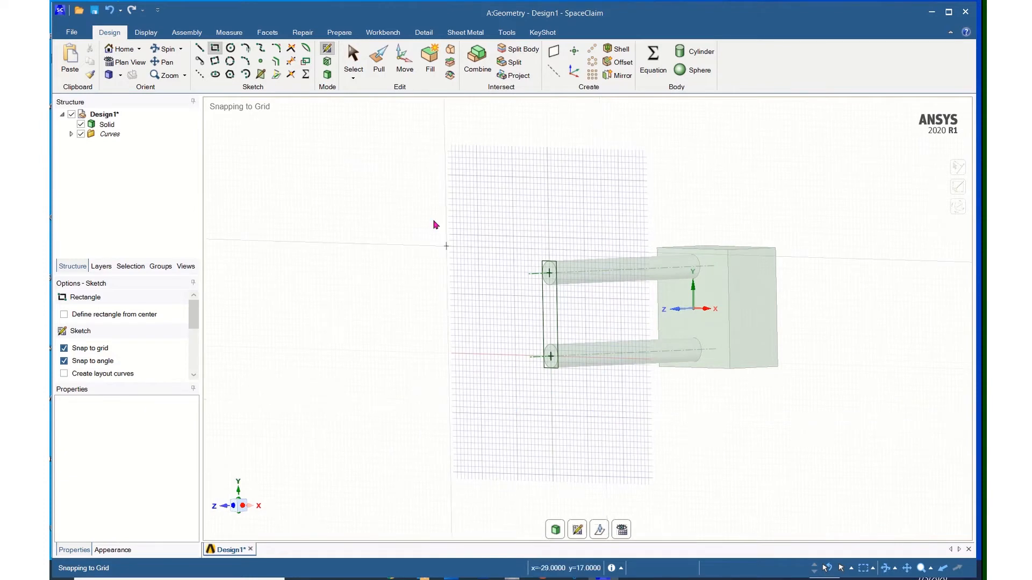
Step: Pull the region between the rod ends together with both circular end faces 5 mm outward, and select the leftover surface body
left_click(379, 61)
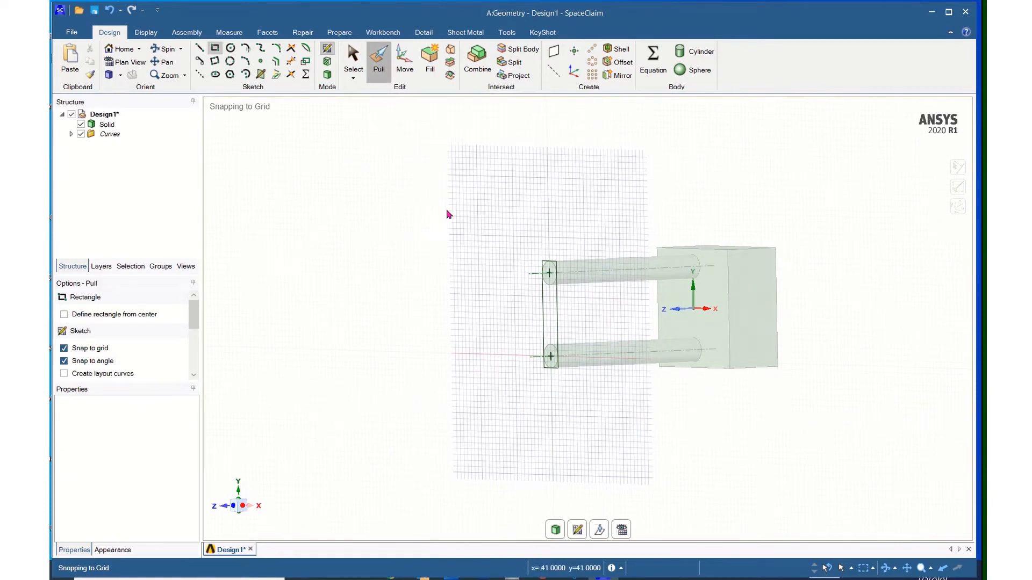
left_click(550, 324)
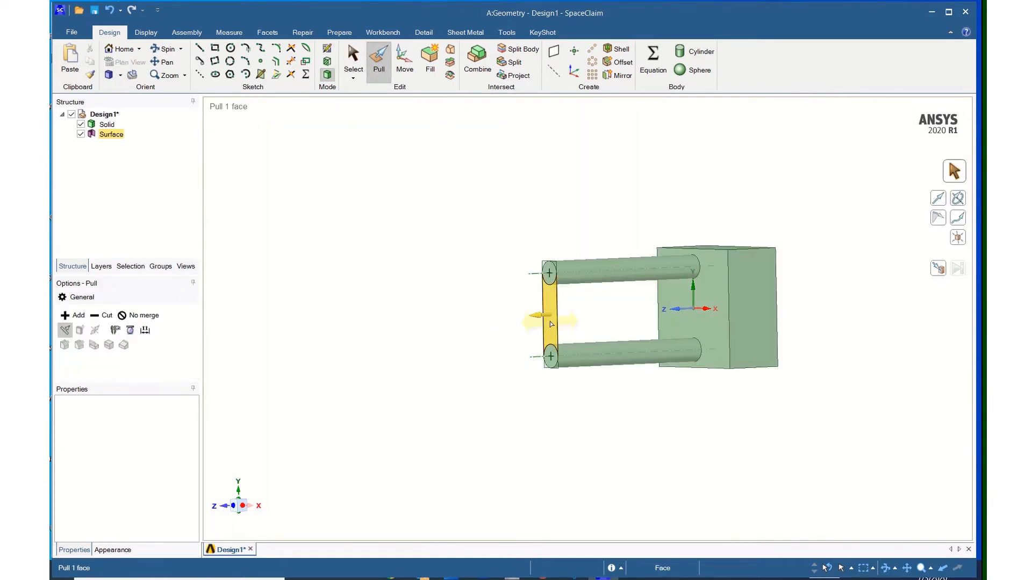
left_click(551, 323)
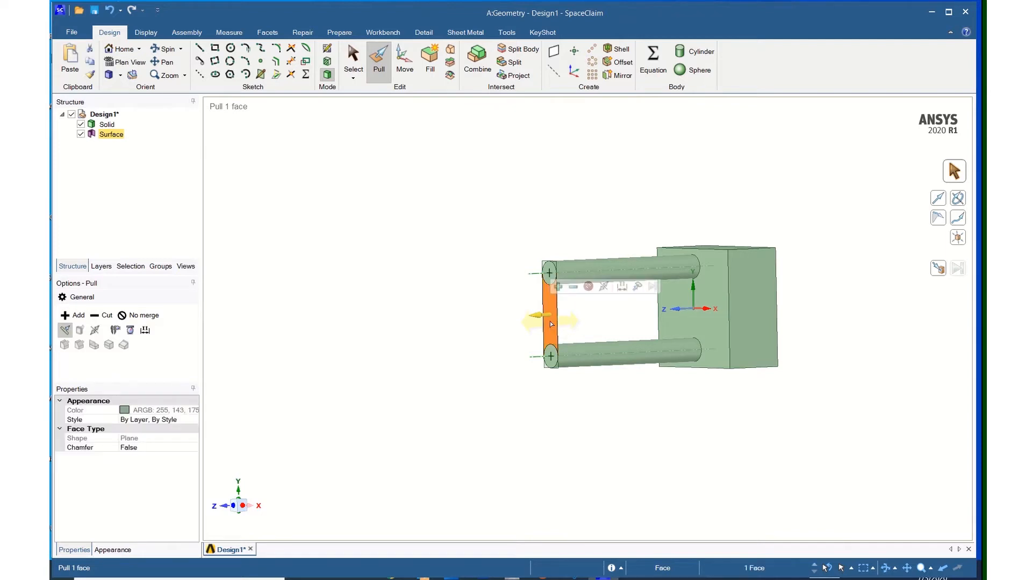
left_click(550, 275, "ctrl")
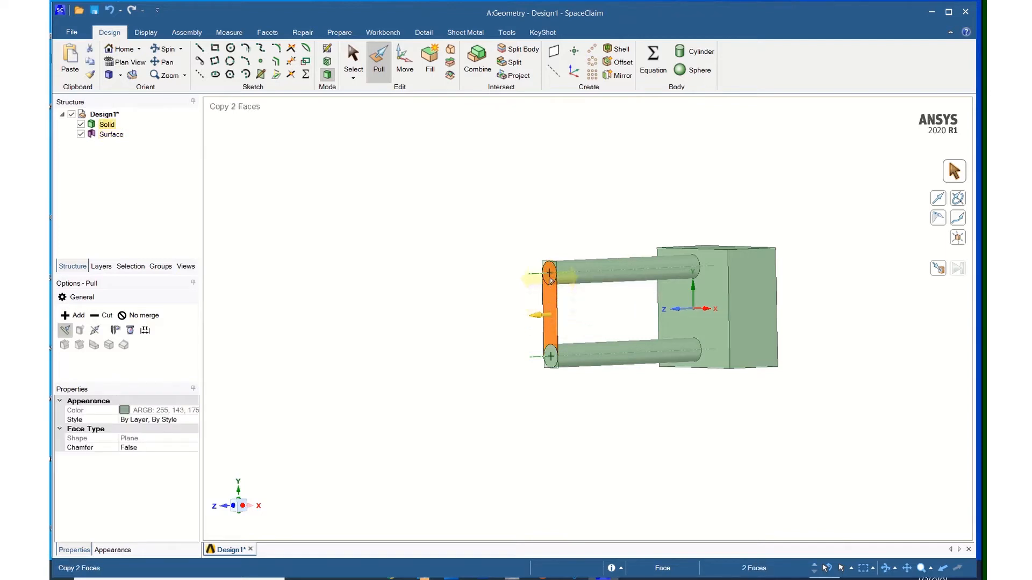
left_click(549, 359, "ctrl")
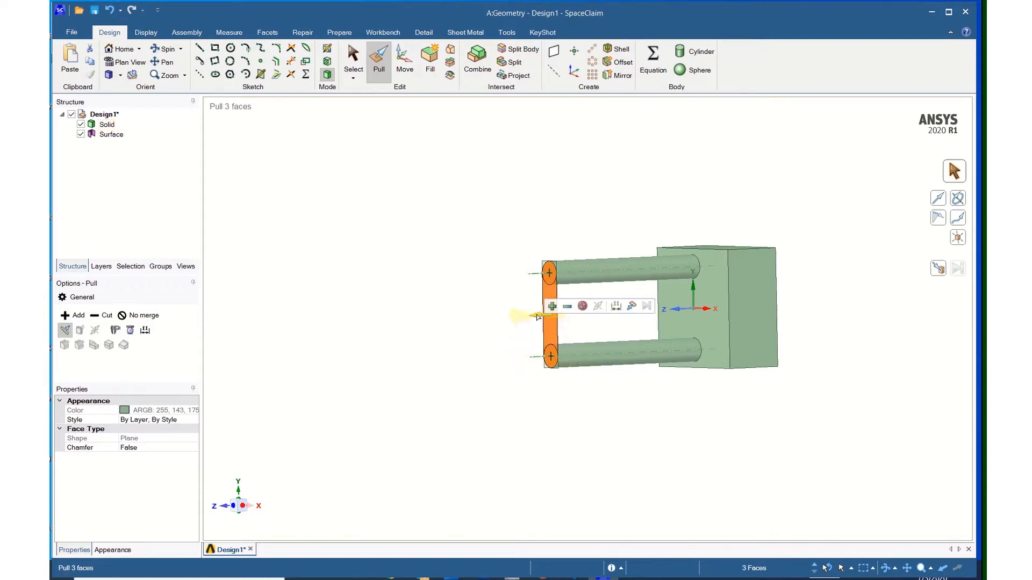
left_click_drag(537, 316, 520, 321)
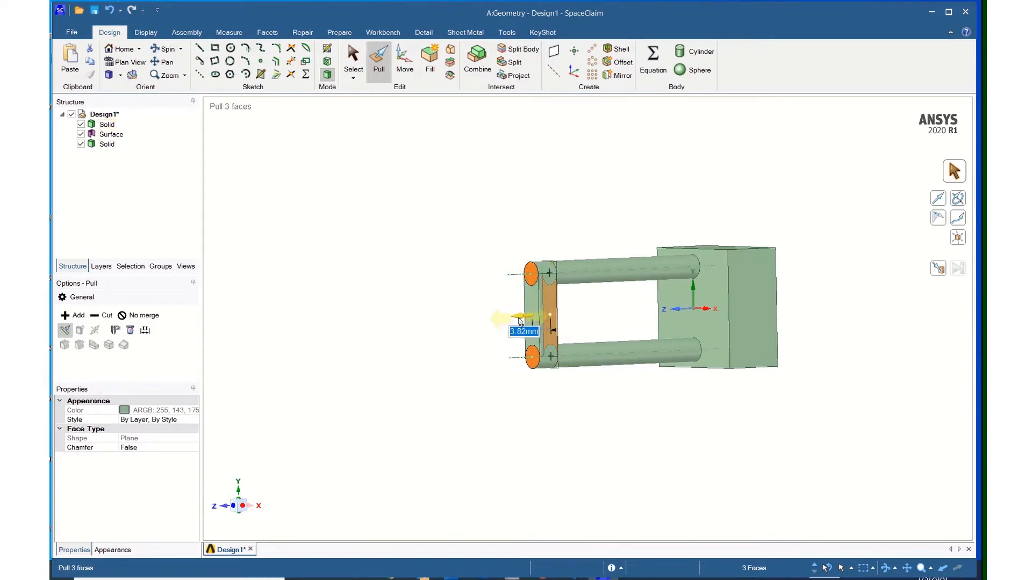
type("5")
key("Return")
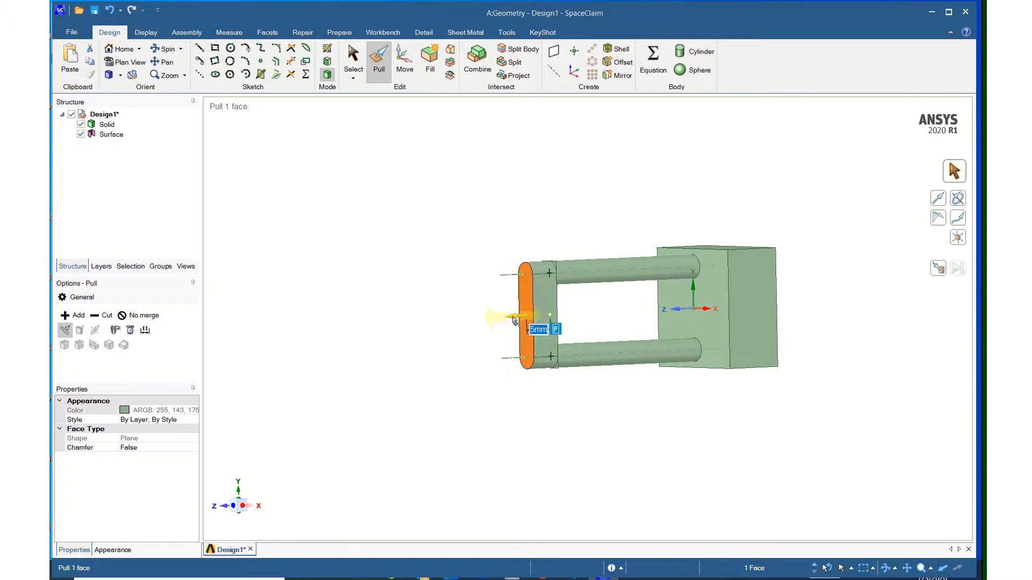
left_click(110, 135)
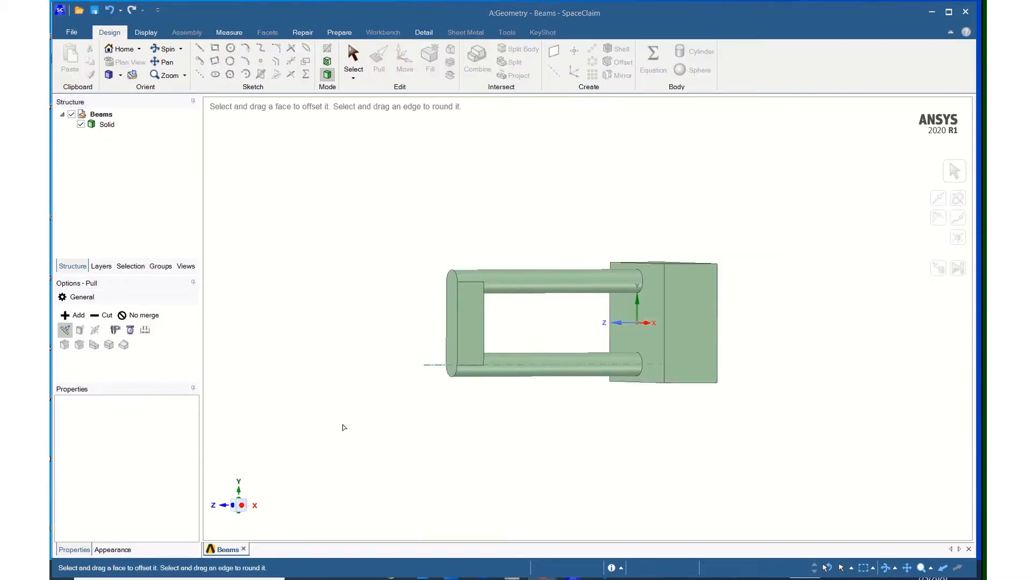
Step: Create a driving dimension parameter for the upper rod's radius with the Pull tool
left_click(353, 57)
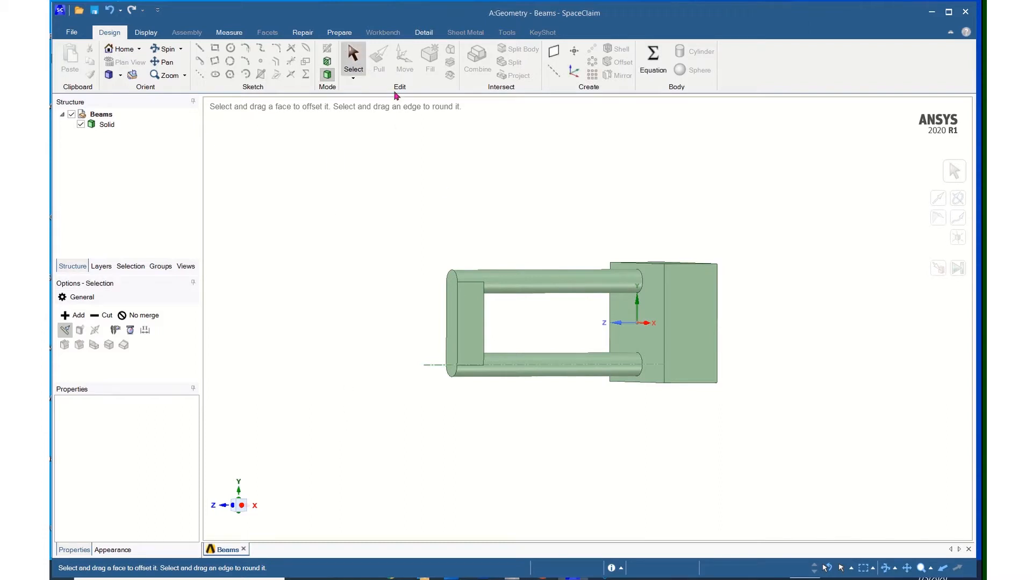
left_click(517, 290)
key("p")
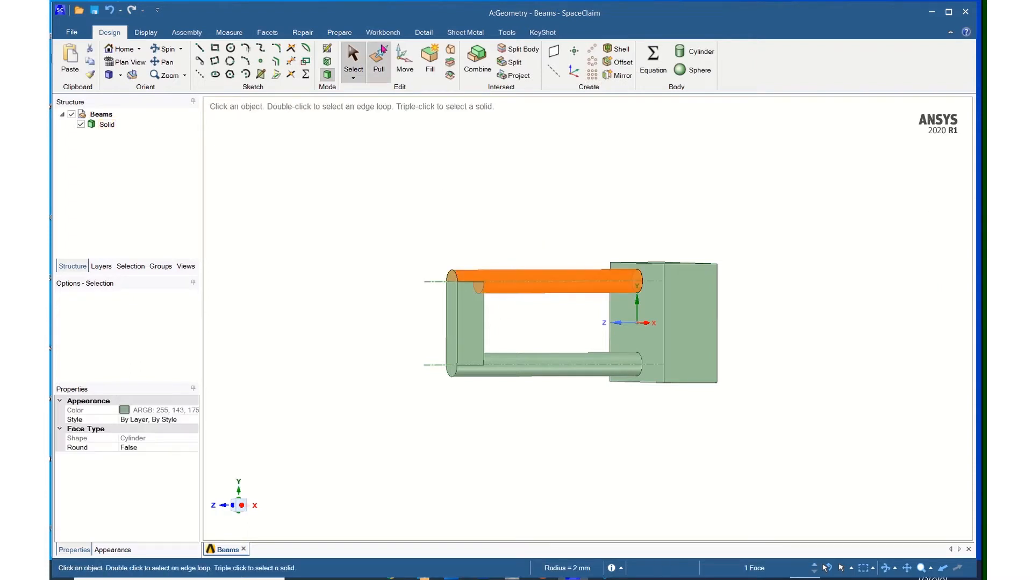
key("space")
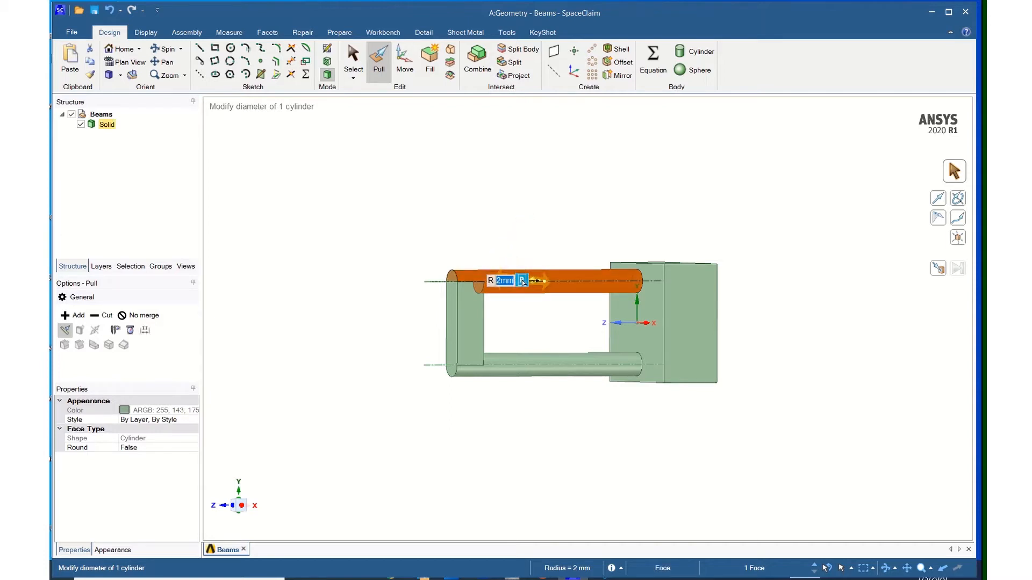
left_click(523, 281)
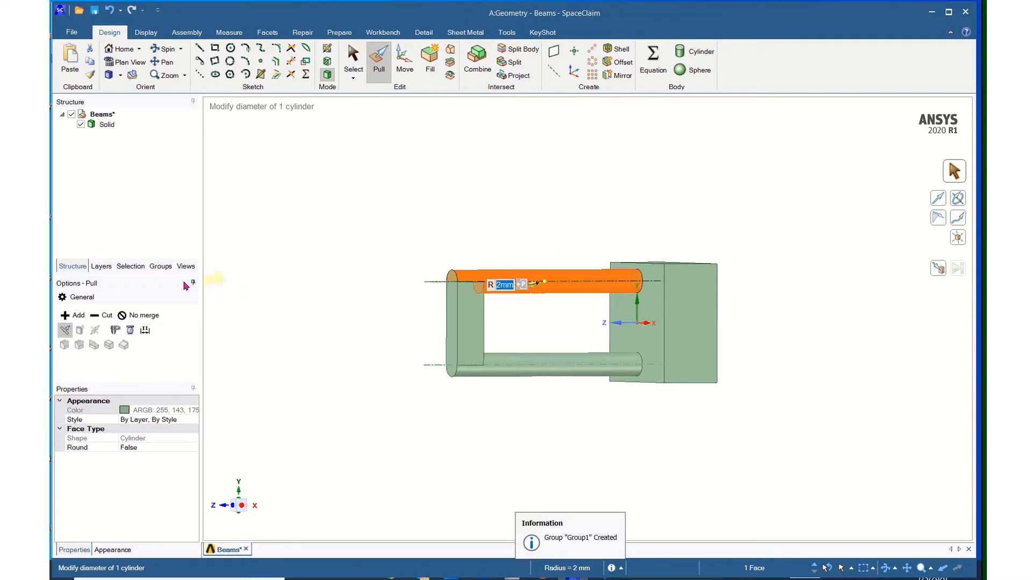
Step: Rename the upper rod's radius parameter group as Top Beam Rad
left_click(161, 267)
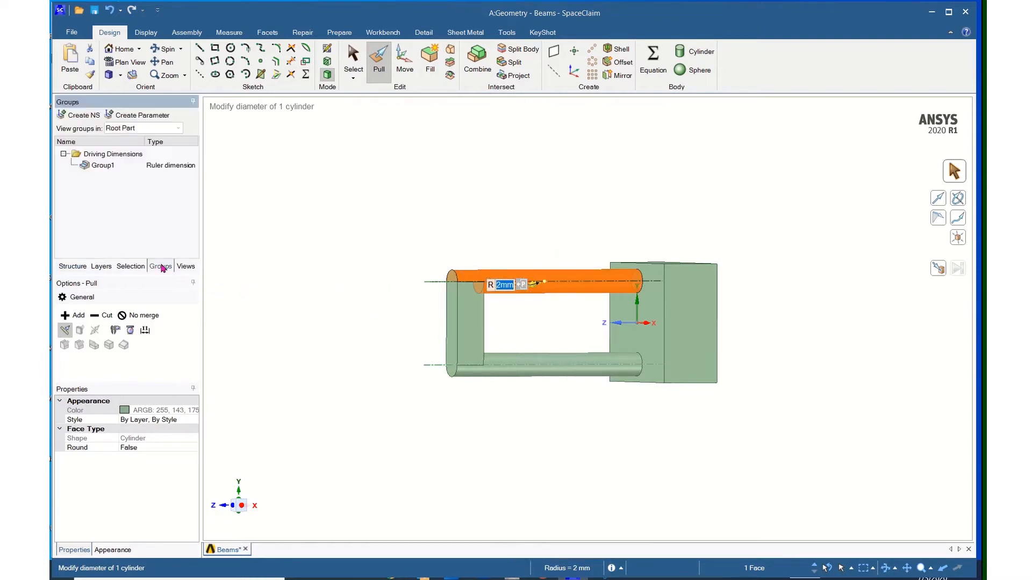
left_click(106, 169)
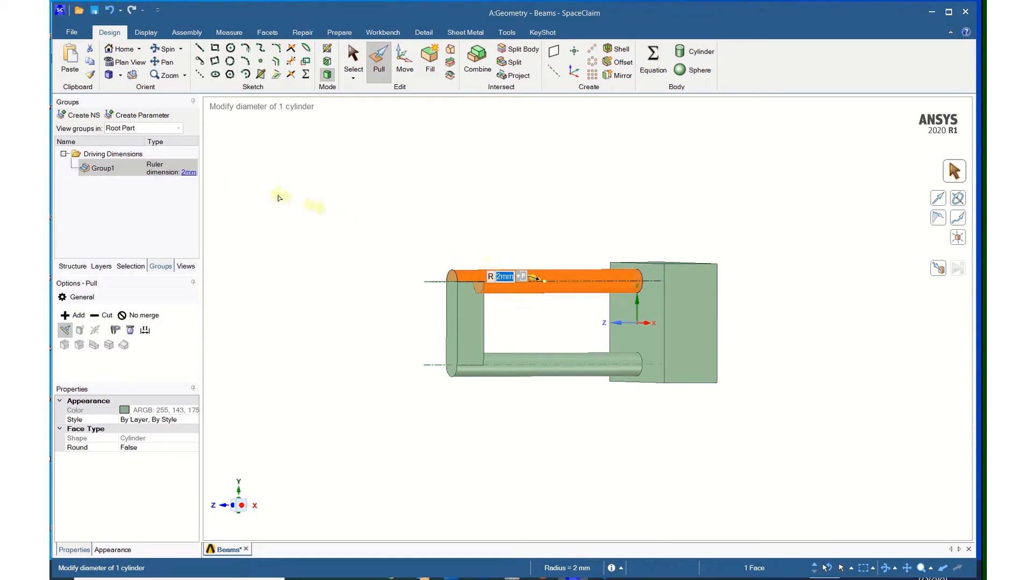
left_click(109, 172)
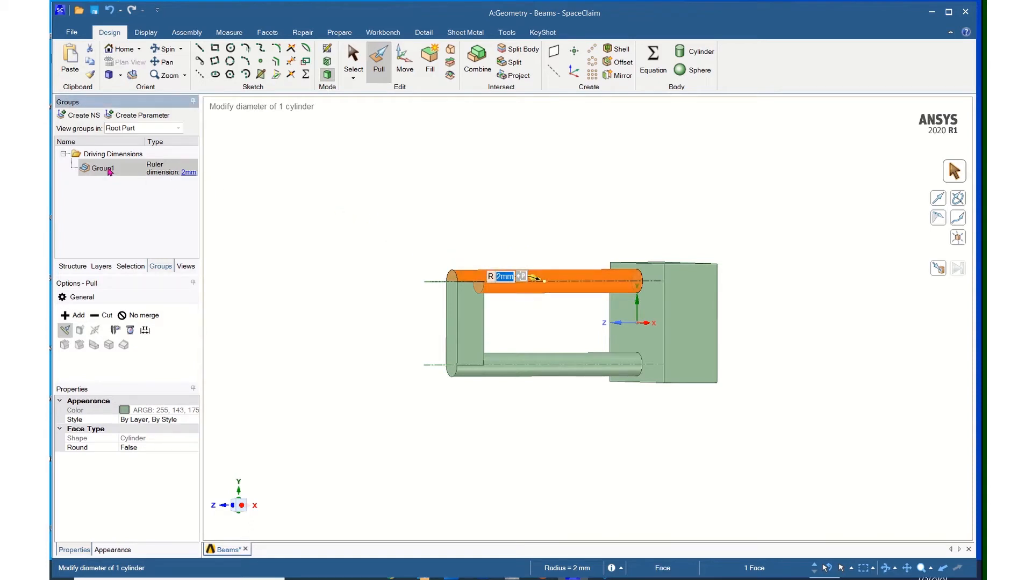
left_click(102, 171)
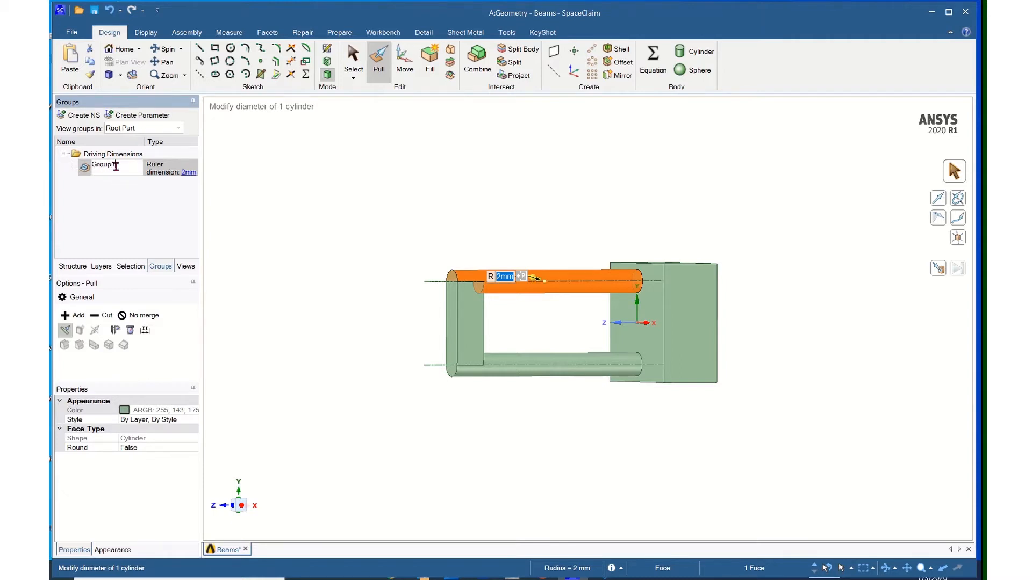
key("BackSpace")
type("Top Beam Rad")
key("Return")
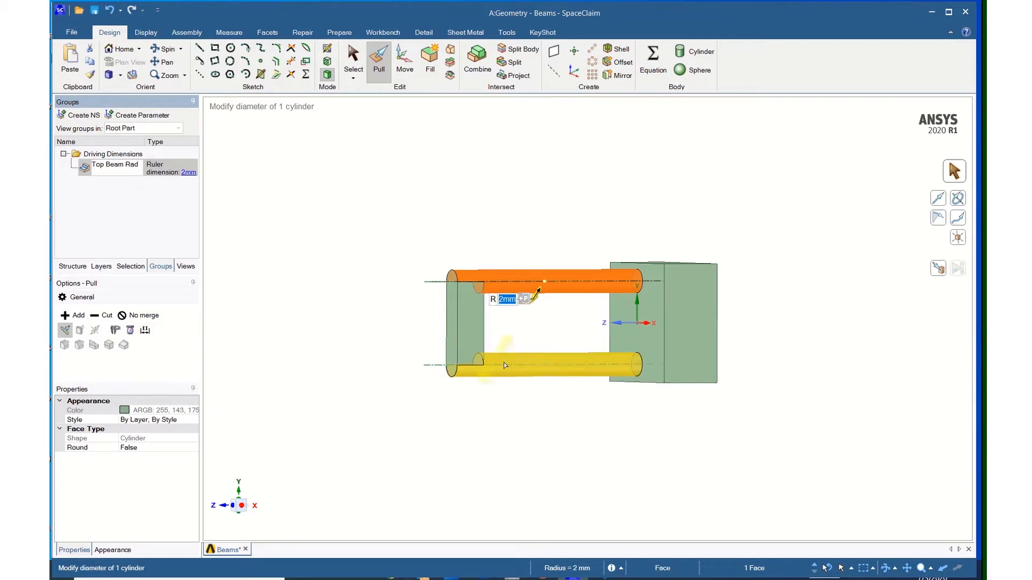
Step: Create a driving dimension parameter for the lower rod's radius
left_click(518, 367)
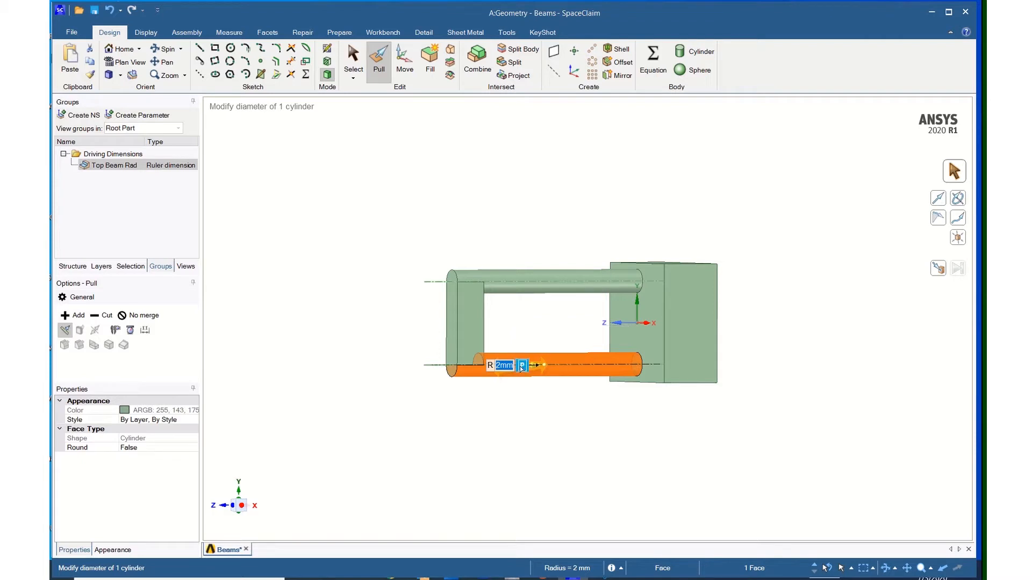
left_click(521, 367)
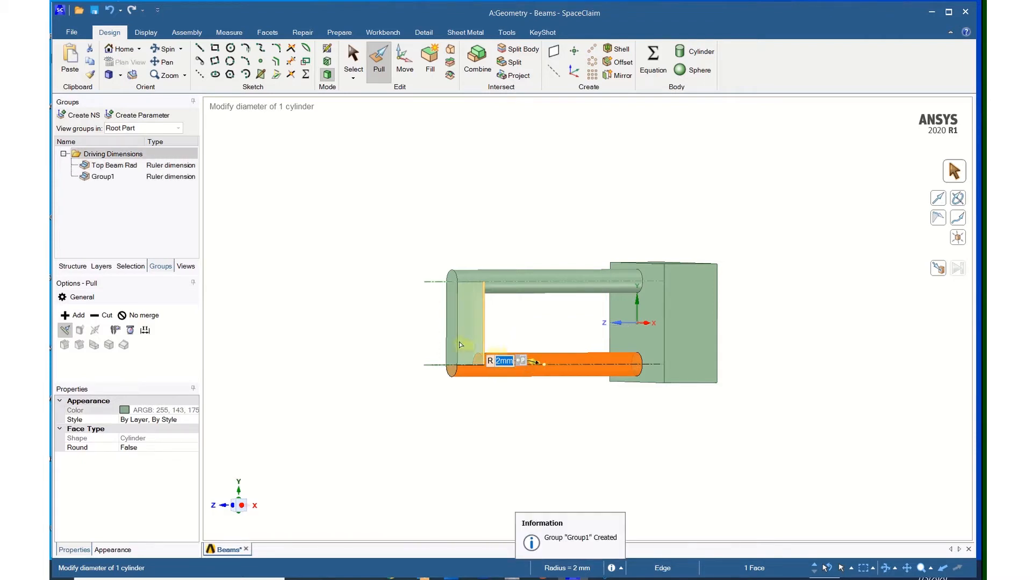
Step: Rename the lower rod's radius parameter group as Bot Beam Rad
left_click(105, 181)
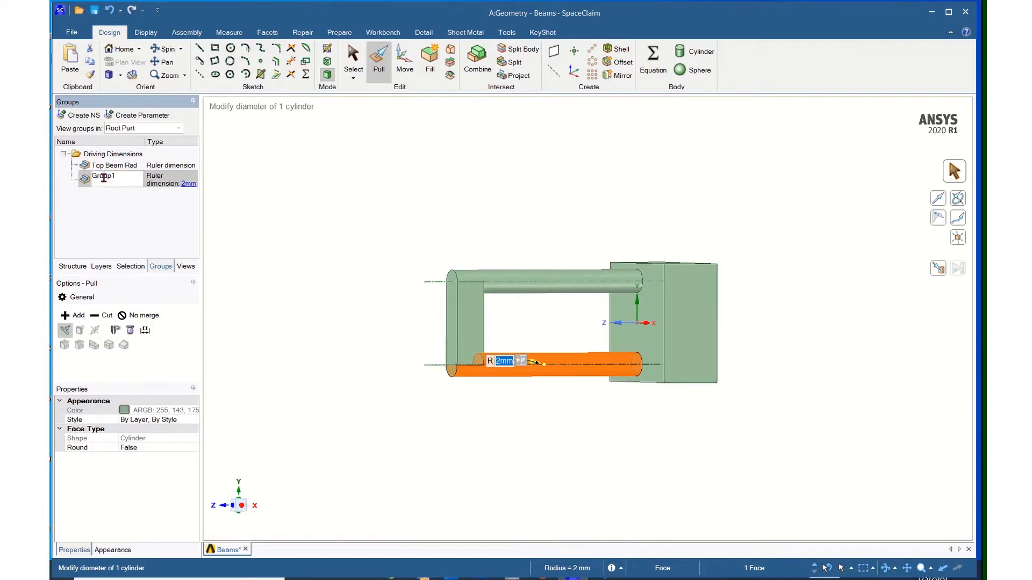
left_click_drag(92, 177, 128, 178)
type("Bot Beam Rad")
key("Return")
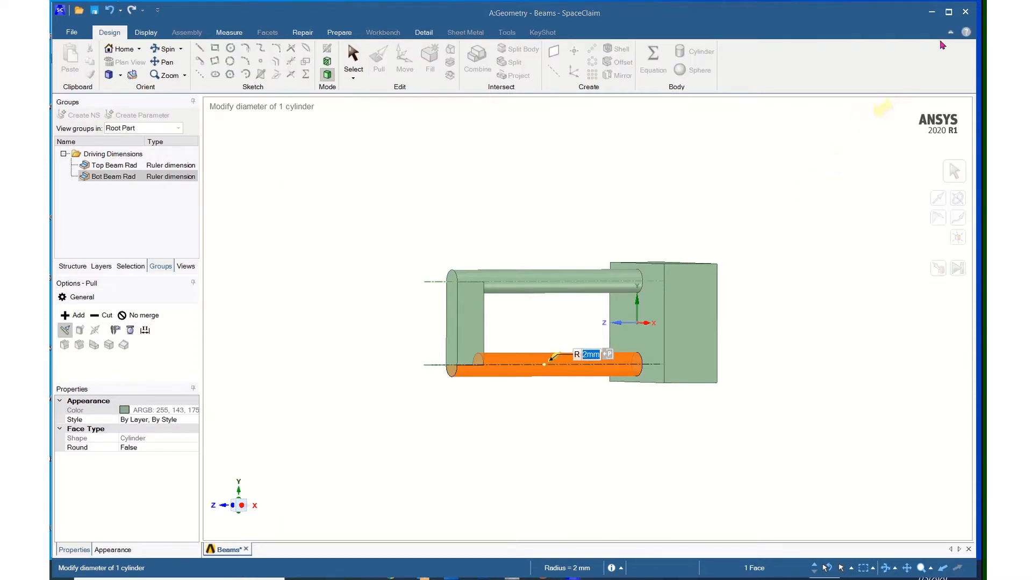
Step: Switch to Workbench, add a Static Structural system linked to the existing Geometry cell, and open the Parameter Set
left_click(931, 13)
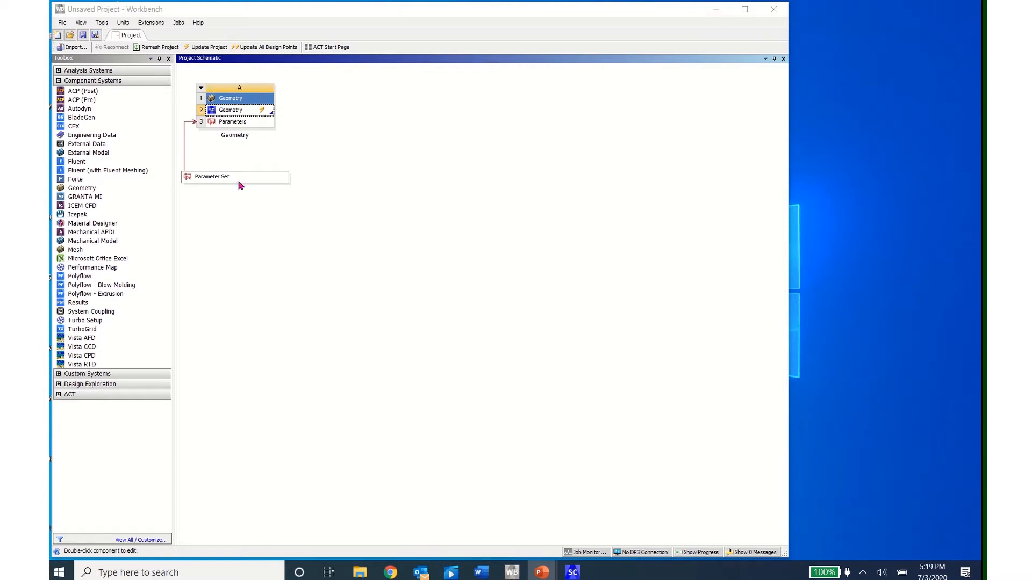
left_click(59, 81)
left_click(59, 71)
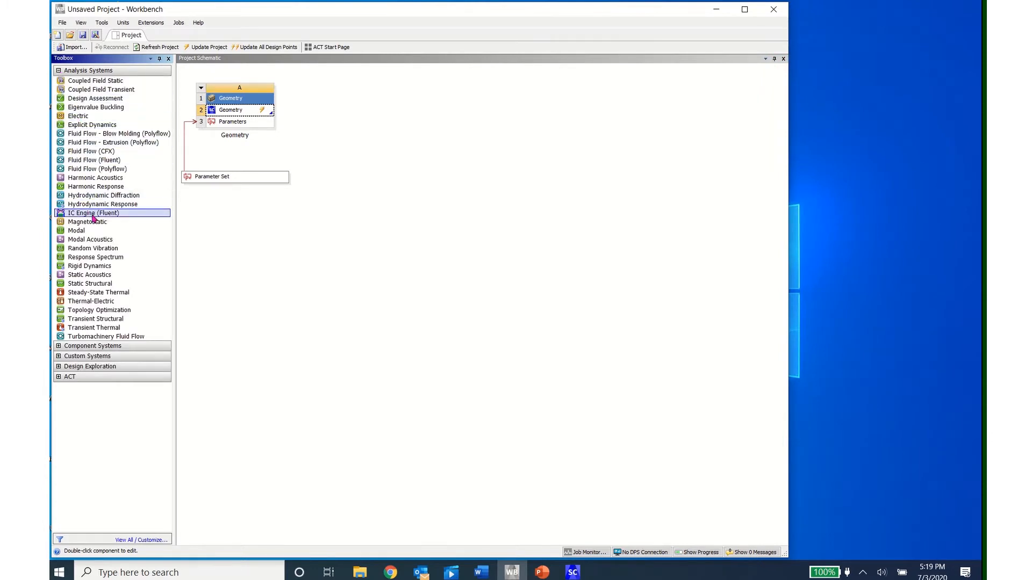
left_click_drag(90, 283, 244, 109)
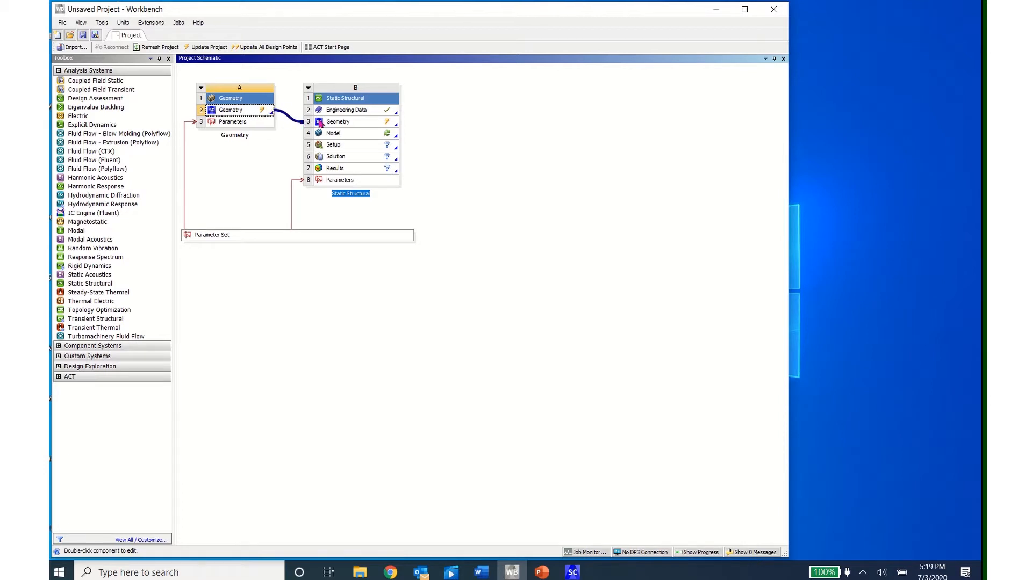
double_click(246, 236)
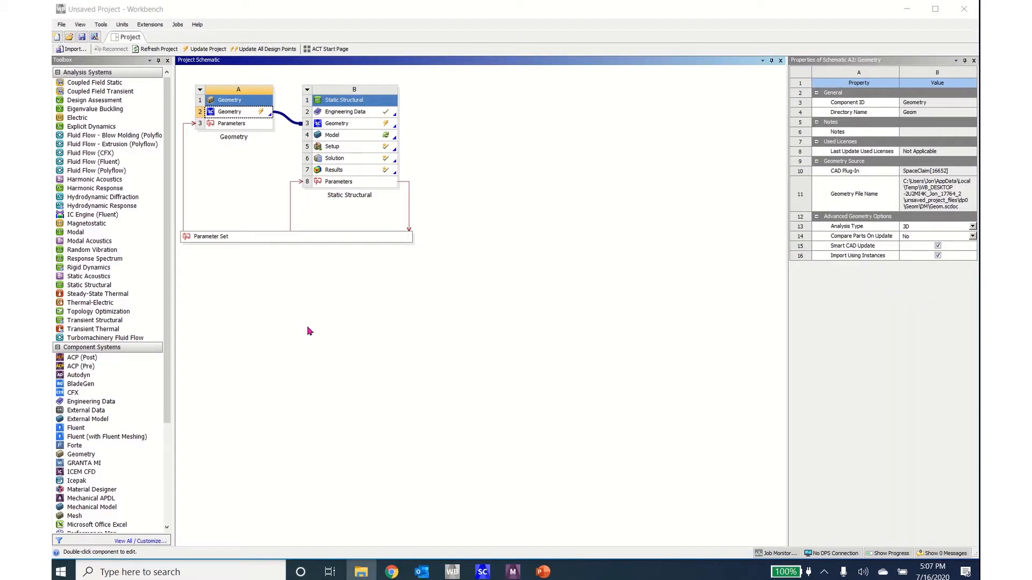
Step: Update the standalone Geometry cell and open the Static Structural system's Model in Mechanical
right_click(240, 115)
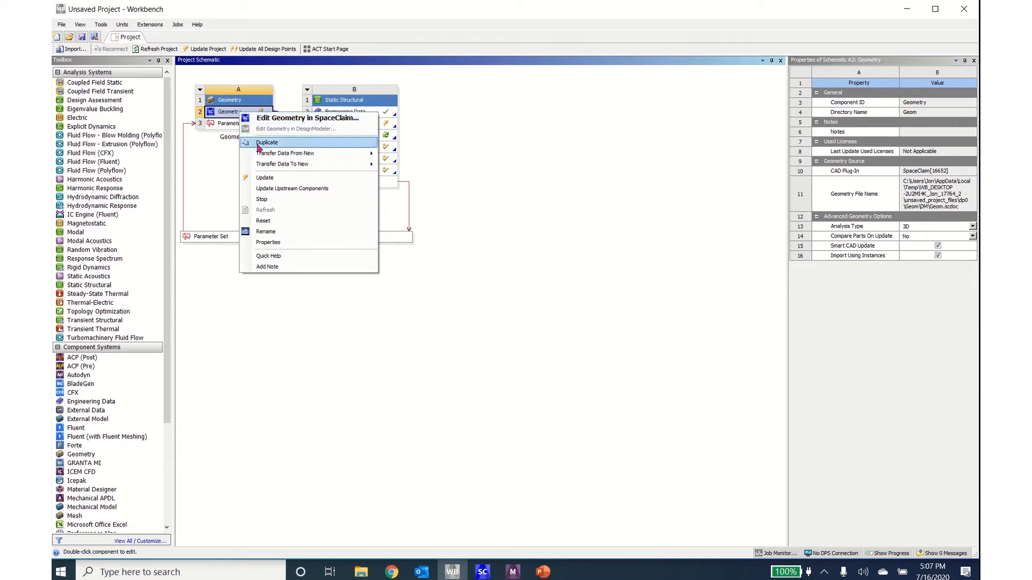
left_click(263, 178)
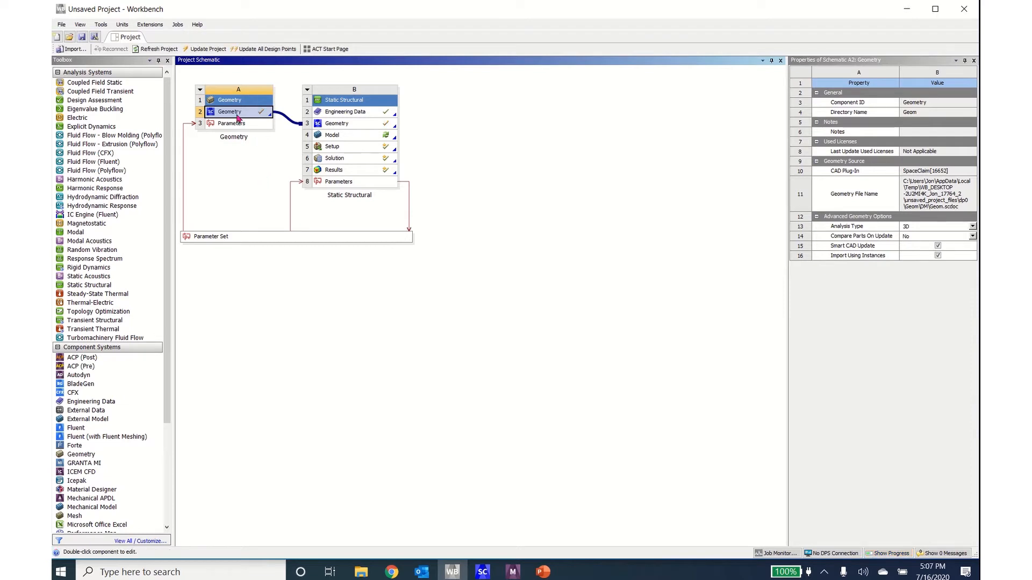
double_click(359, 138)
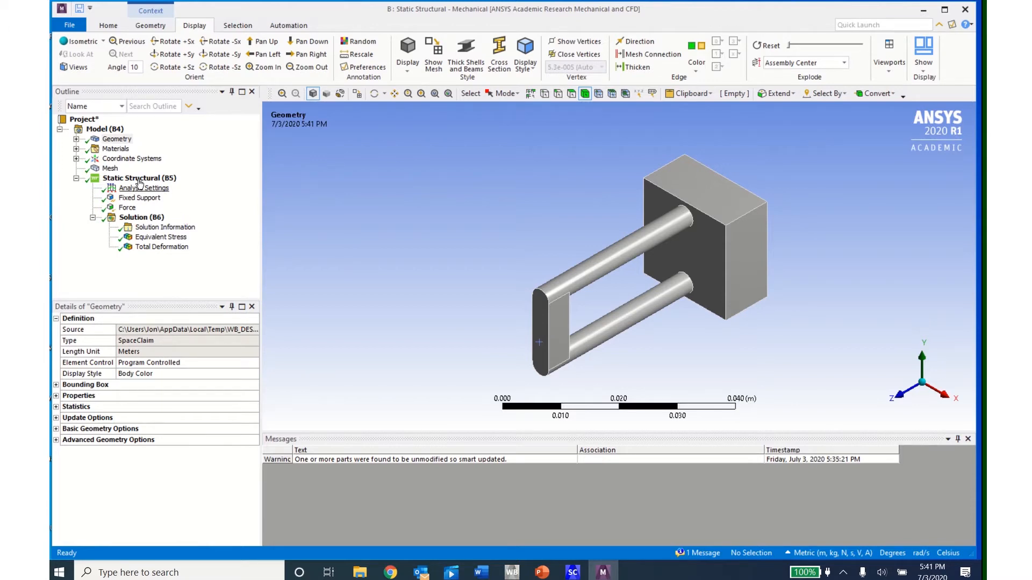
Step: Review the solid body, the mesh, the fixed support faces and the force on the end plate
left_click(76, 140)
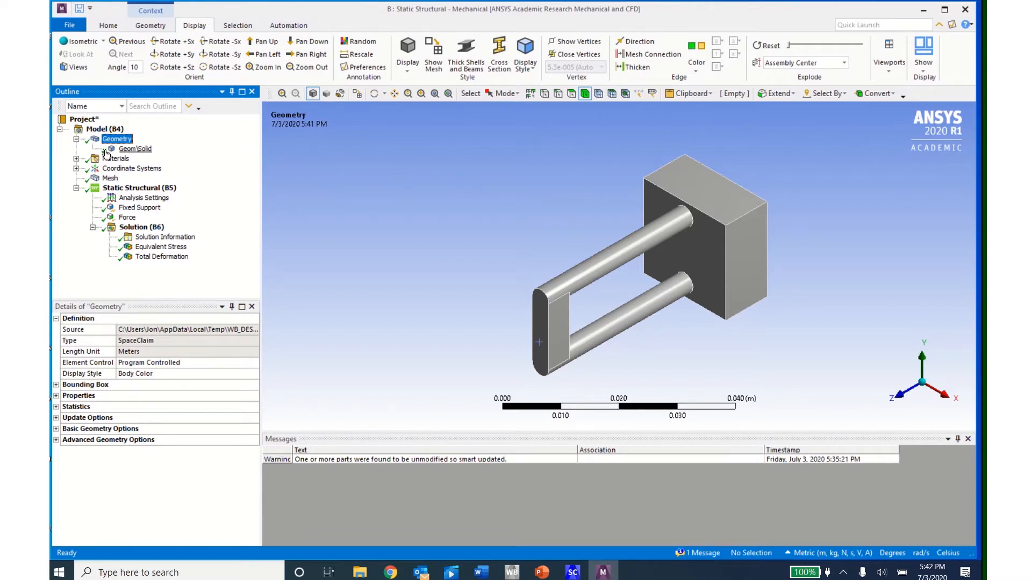
left_click(109, 179)
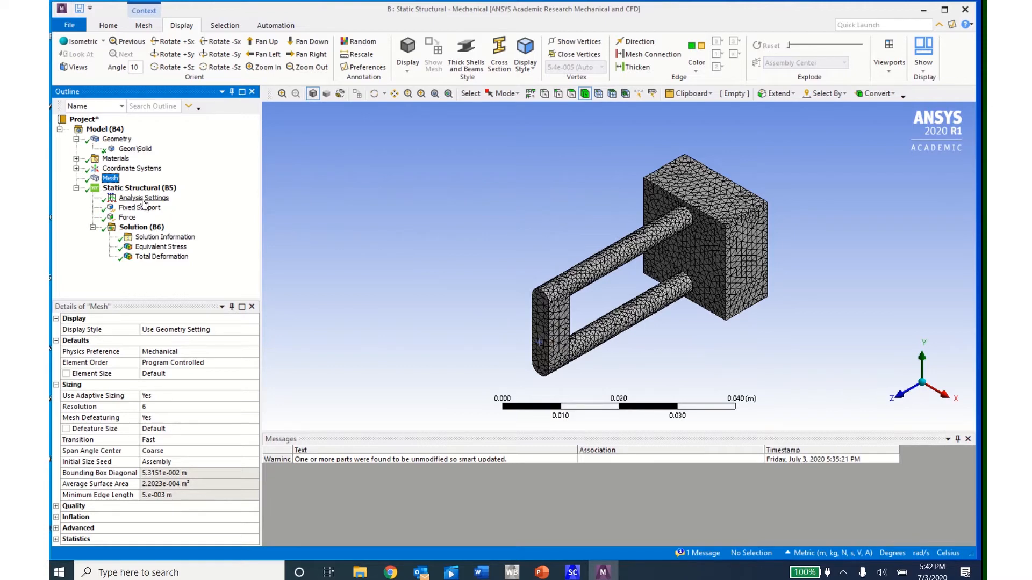
left_click(130, 189)
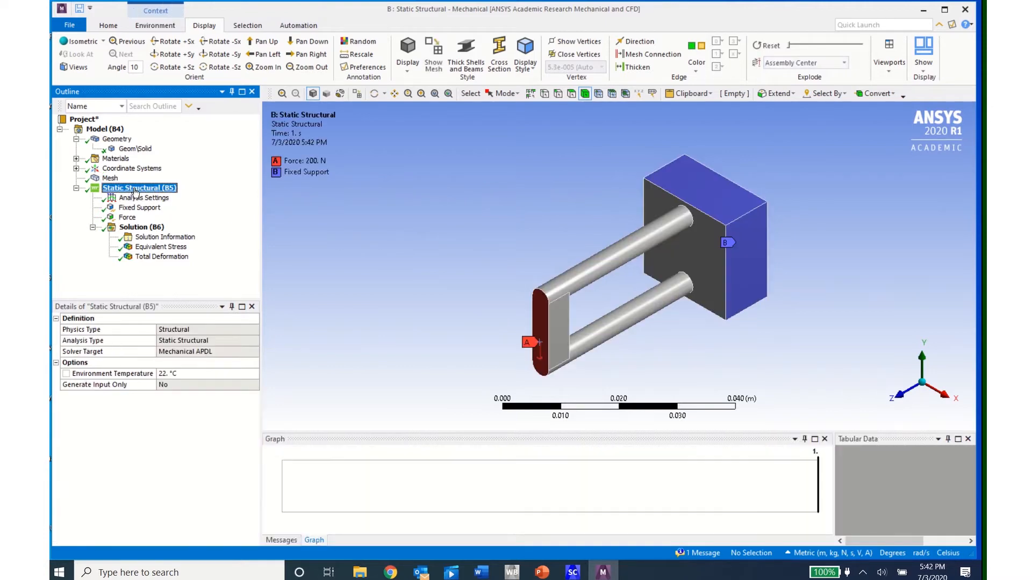
left_click(140, 208)
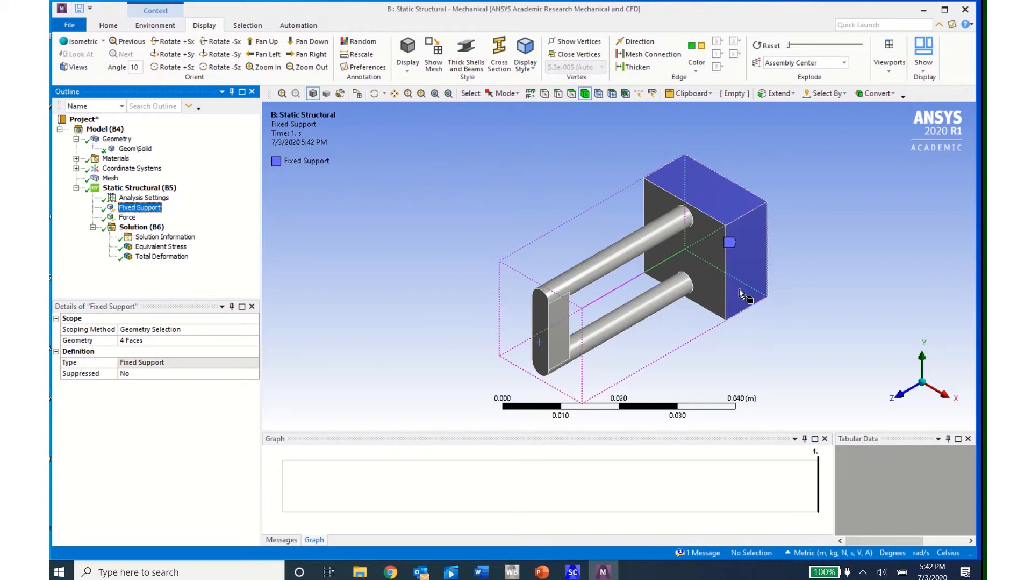
middle_click_drag(670, 285, 627, 307)
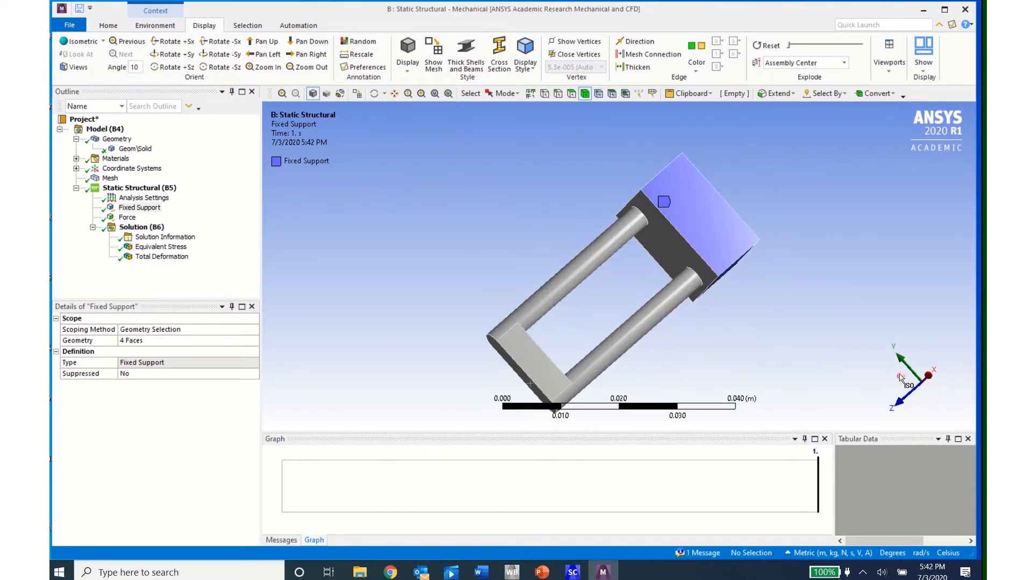
left_click(901, 379)
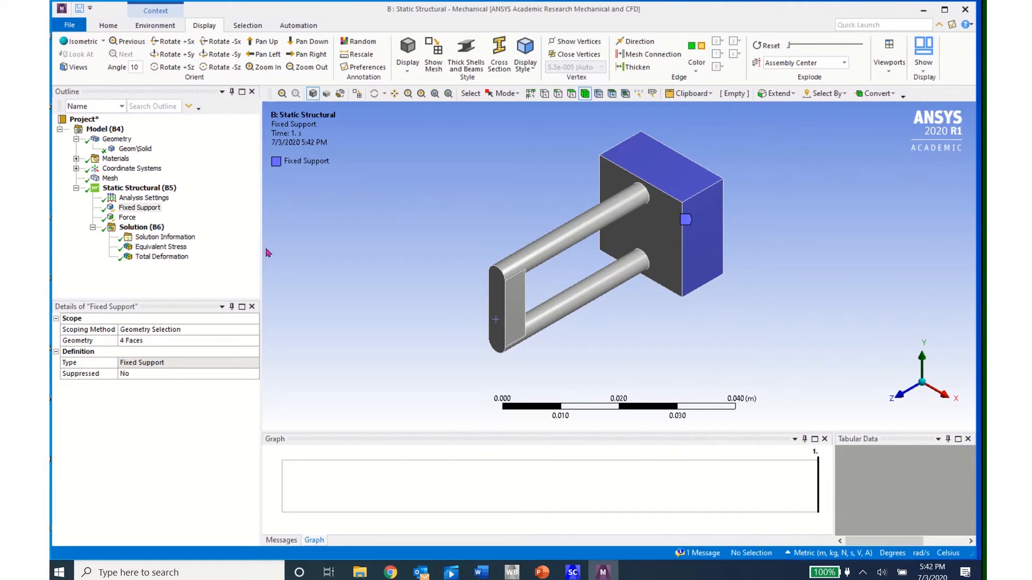
left_click(127, 217)
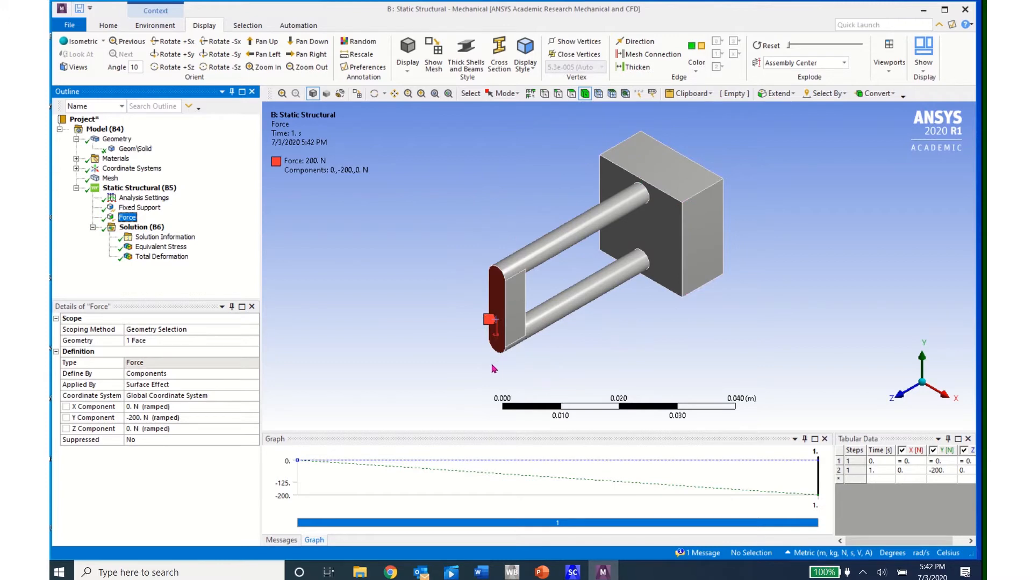
Step: Examine the Equivalent Stress and Total Deformation results on the rods from several angles
left_click(150, 246)
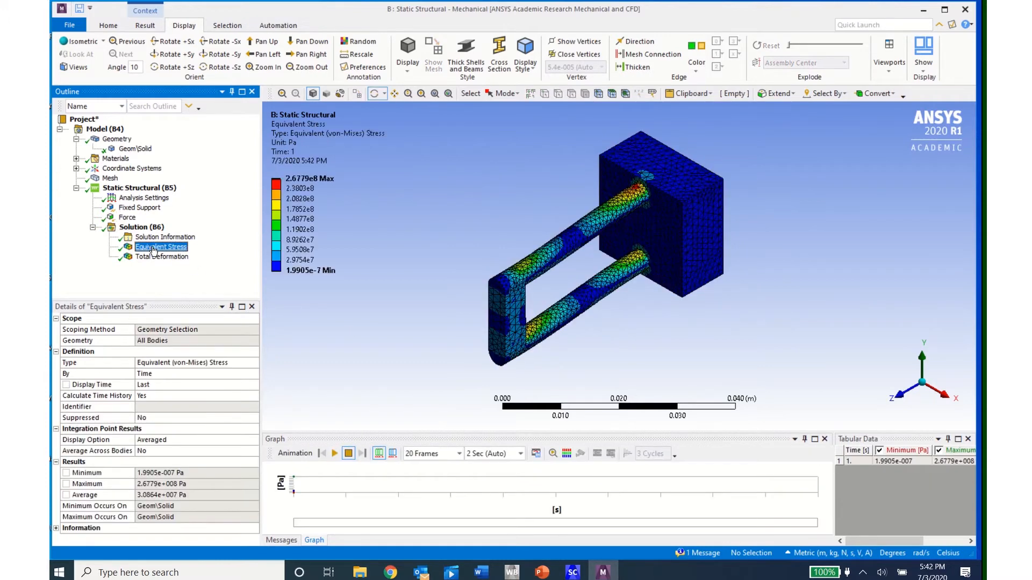
left_click_drag(527, 319, 464, 243)
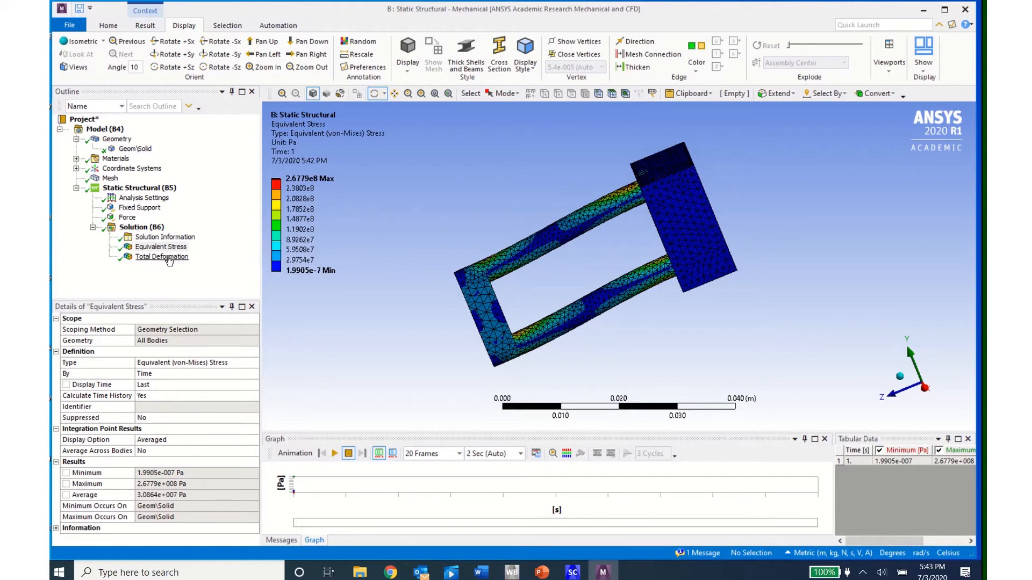
left_click(169, 257)
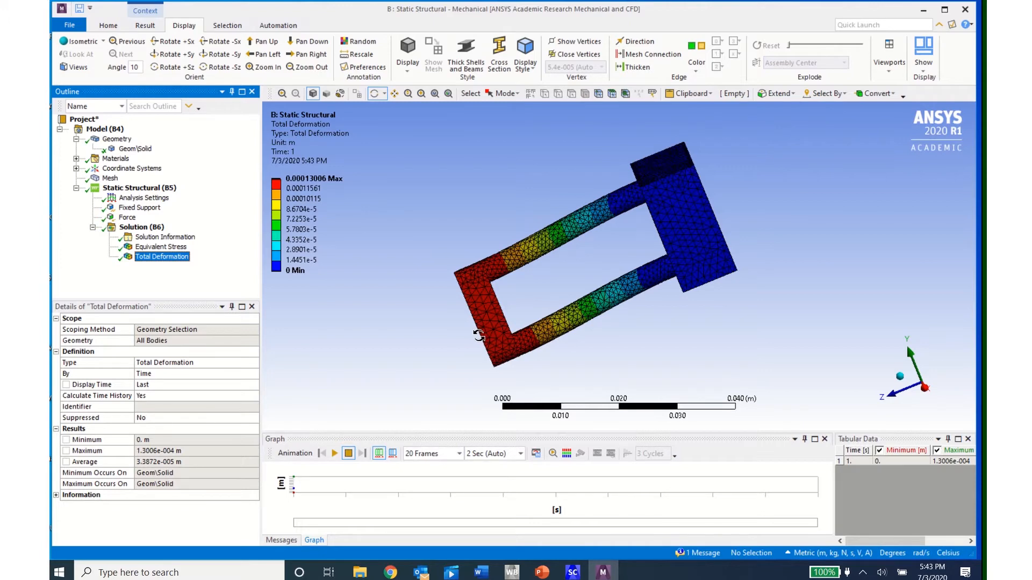
left_click_drag(478, 335, 532, 317)
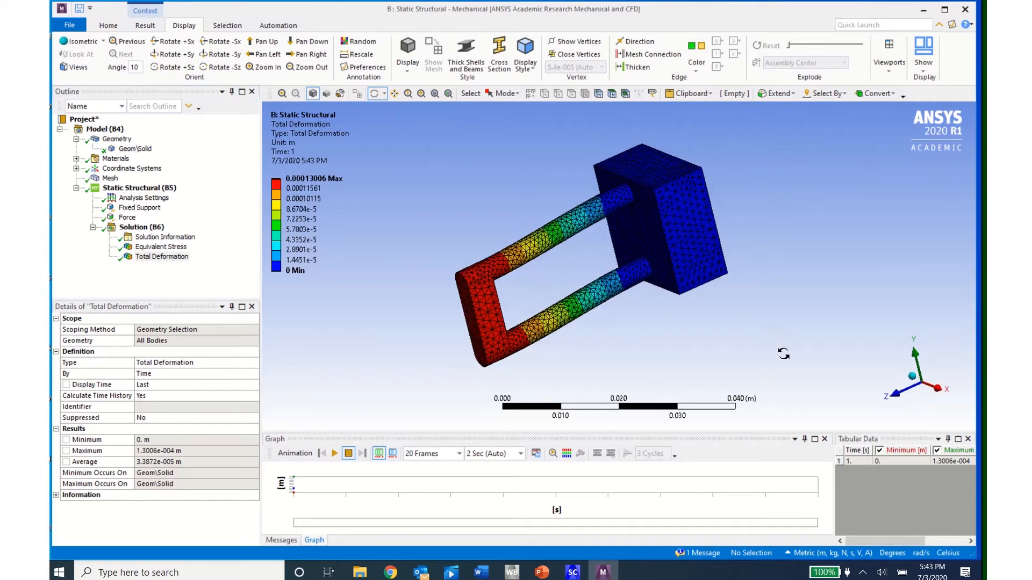
left_click(916, 378)
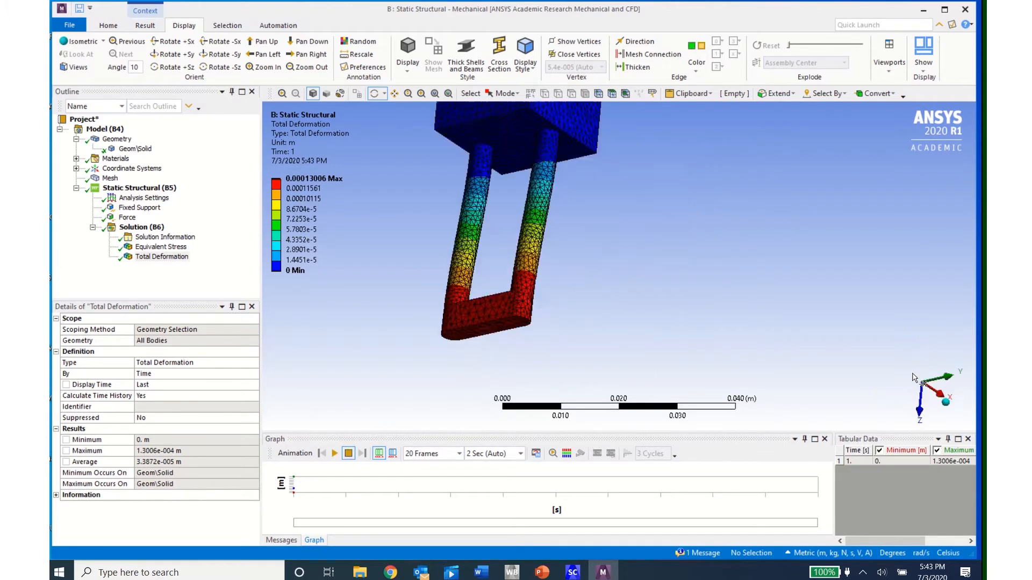
left_click(941, 402)
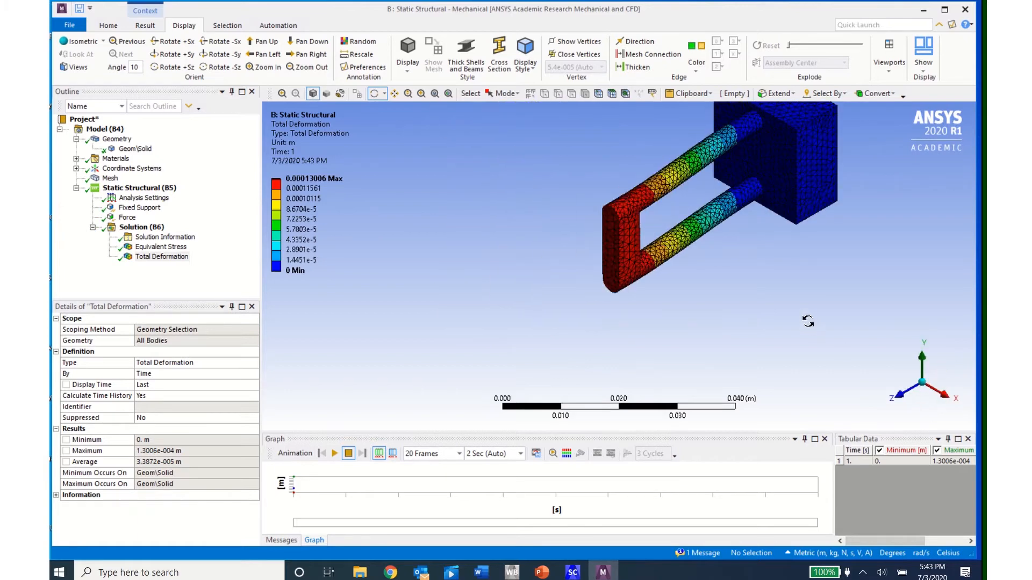
left_click_drag(801, 267, 712, 342)
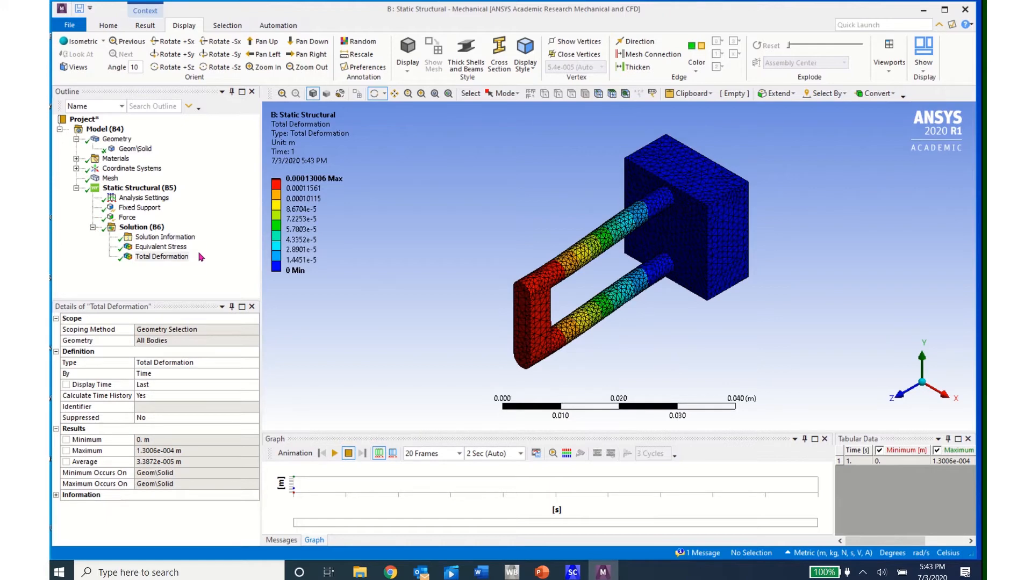
Step: Mark the maximum equivalent stress and the solid body's mass as output parameters
left_click(160, 248)
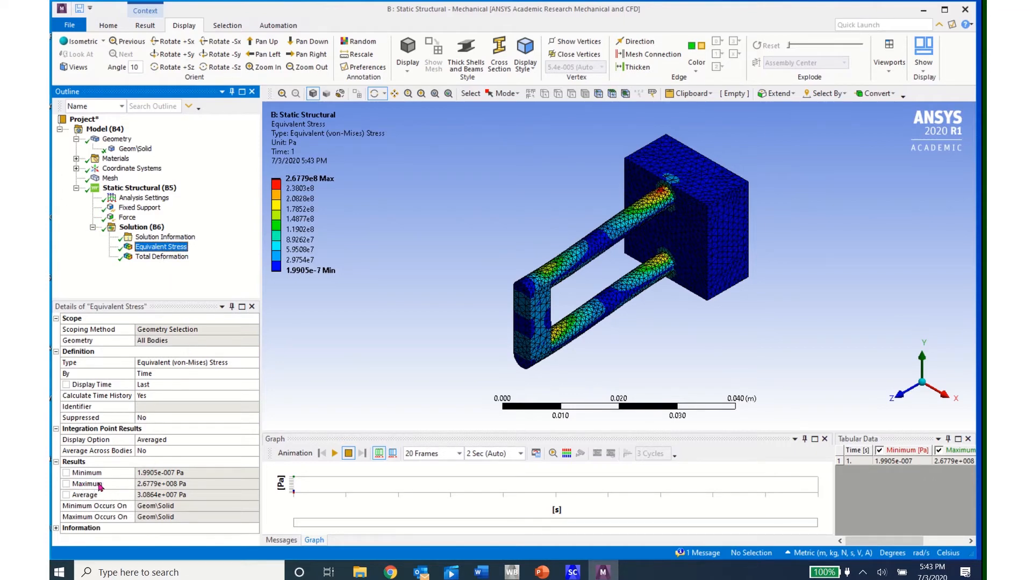
left_click(66, 485)
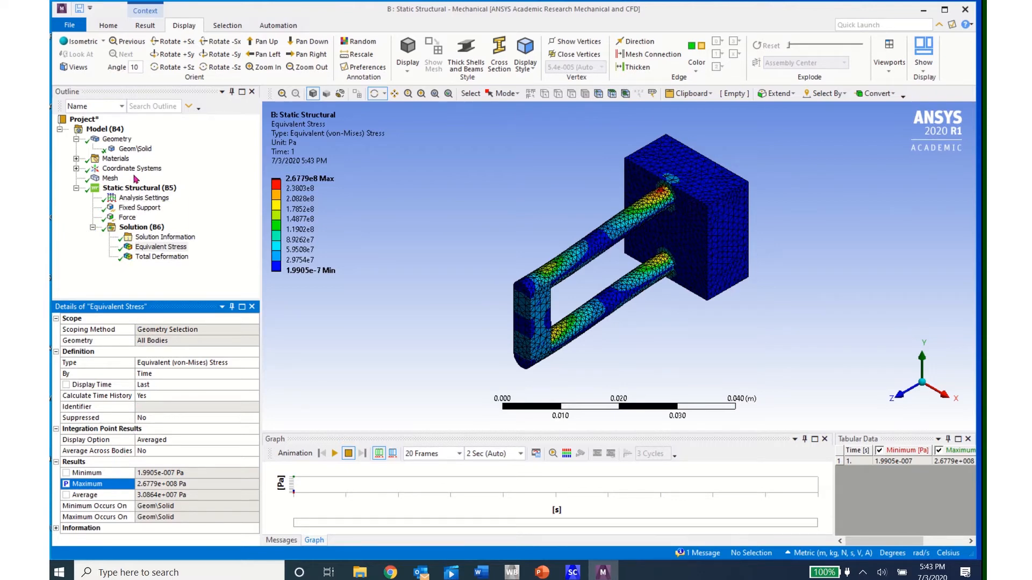
left_click(133, 149)
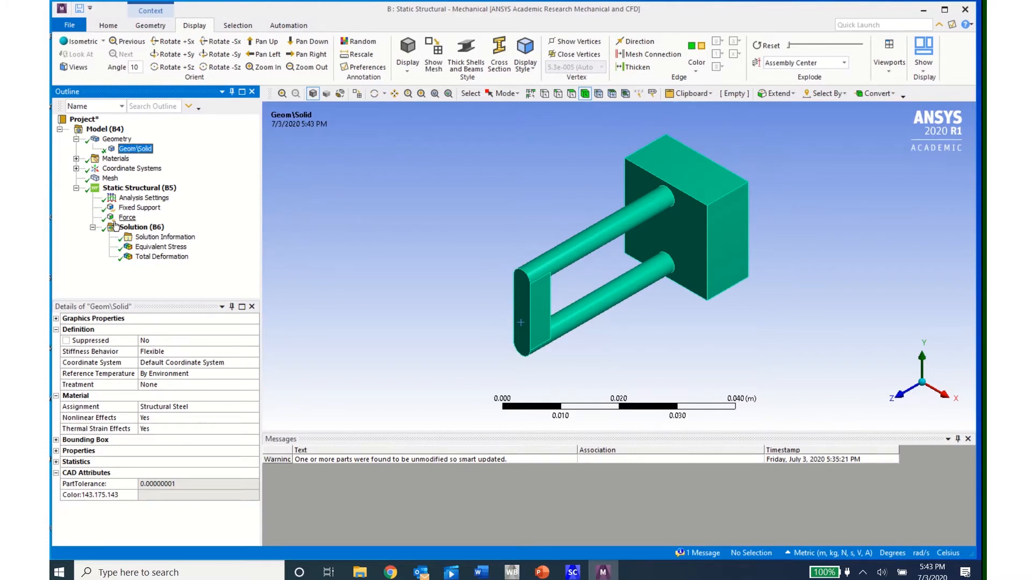
left_click(56, 451)
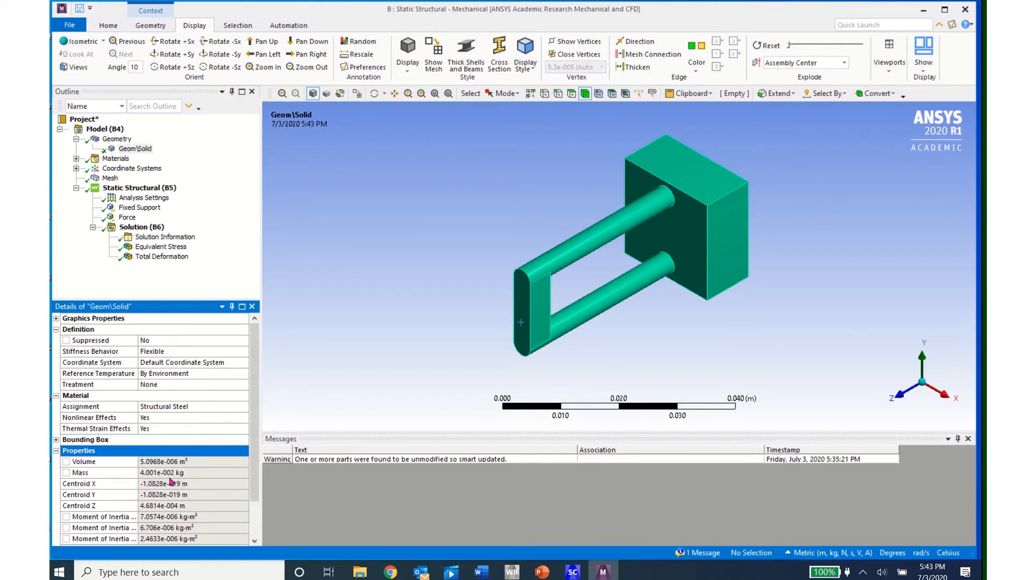
left_click(66, 474)
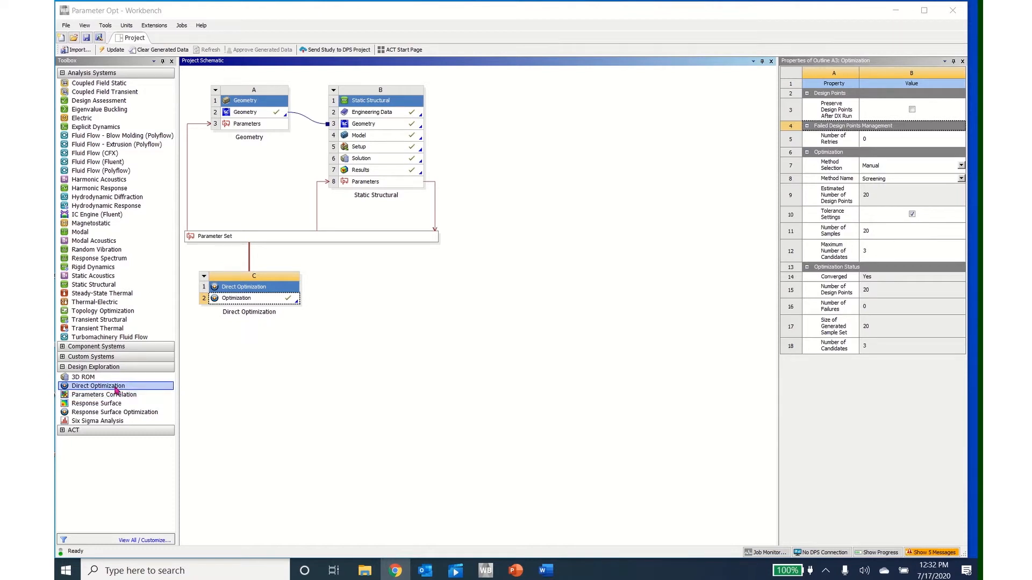
Step: Add a Direct Optimization system to the Workbench project and set the P1 - Top Radius lower bound to 0.001 m
left_click_drag(116, 391, 160, 391)
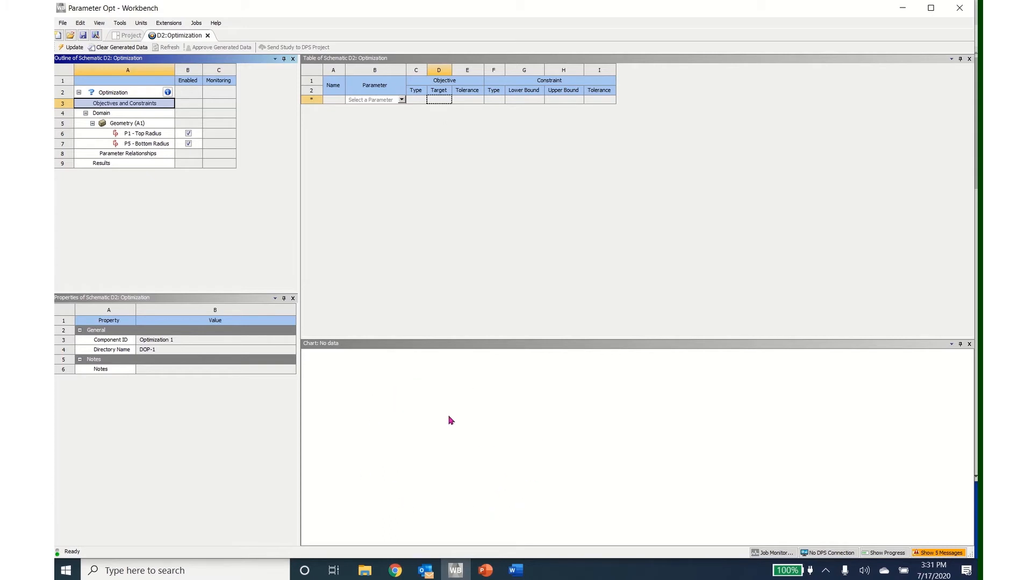
left_click(151, 136)
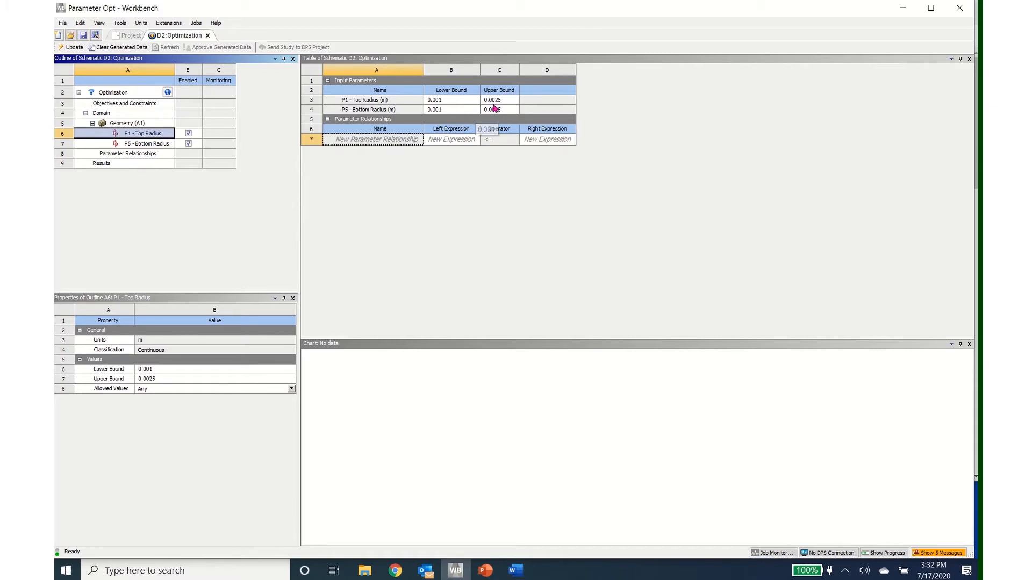
left_click(456, 102)
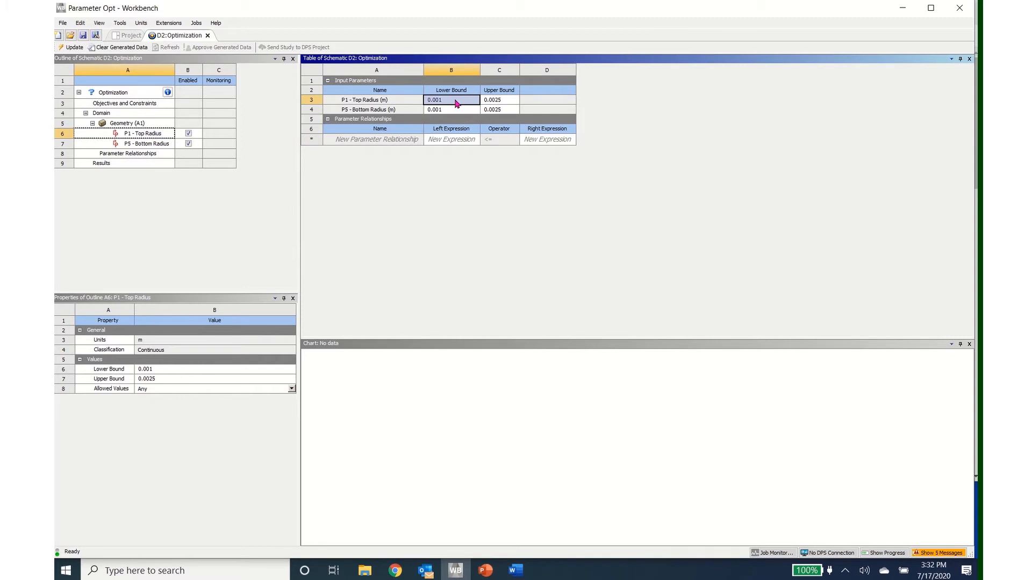
type("0.001")
key("Return")
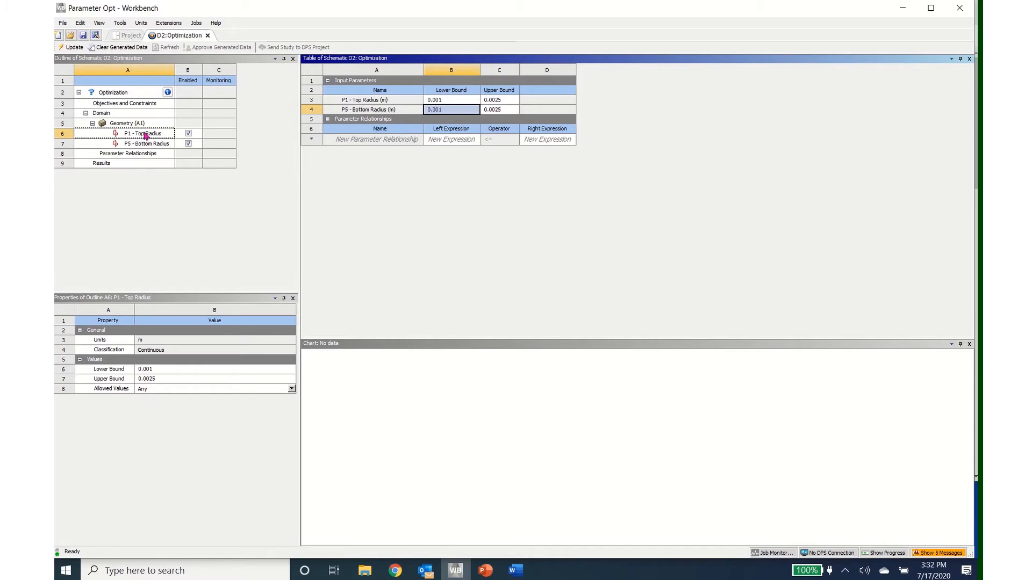
Step: Add P1 - Top Radius as a parameter in the optimization's Objectives and Constraints
left_click(140, 104)
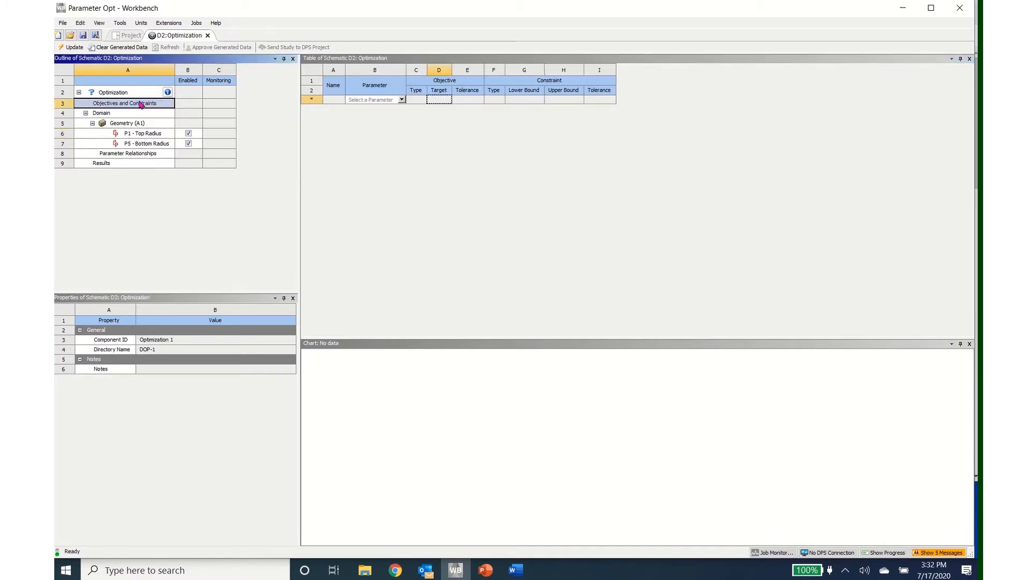
left_click(401, 100)
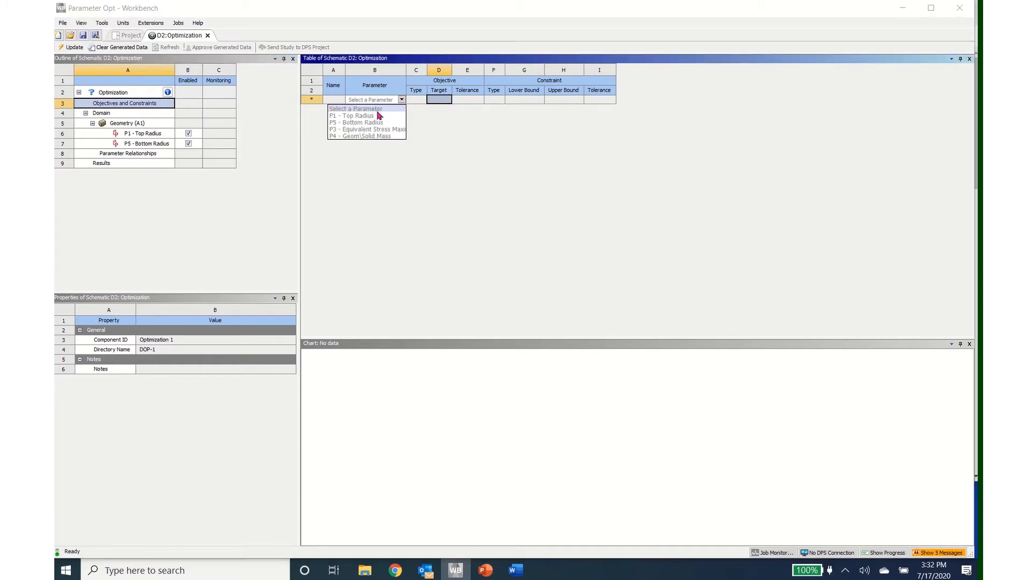
left_click(360, 116)
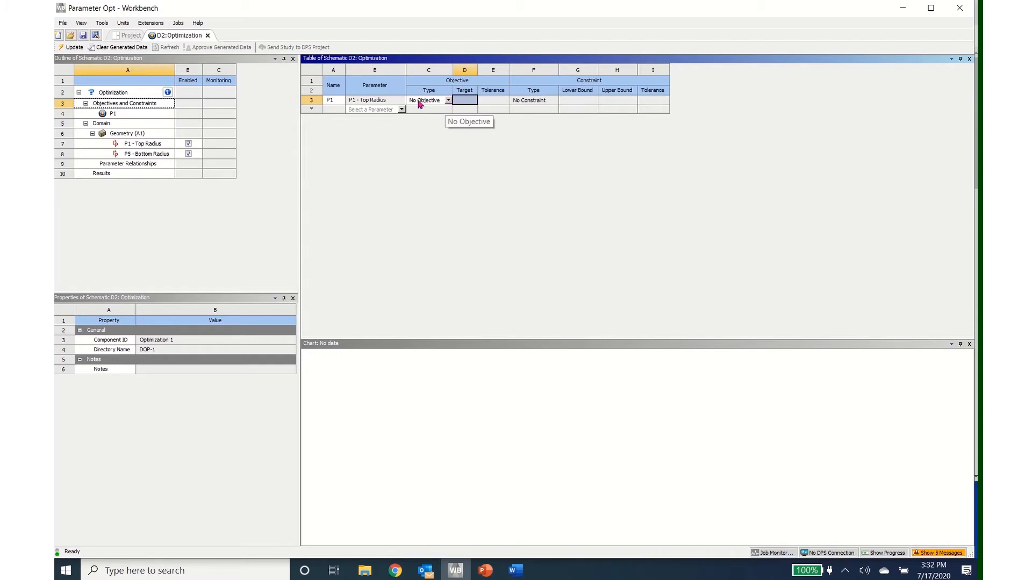
Step: Set P1 - Top Radius to Minimize and add P5 - Bottom Radius as another Minimize objective, each with a target of 0.001
left_click(449, 101)
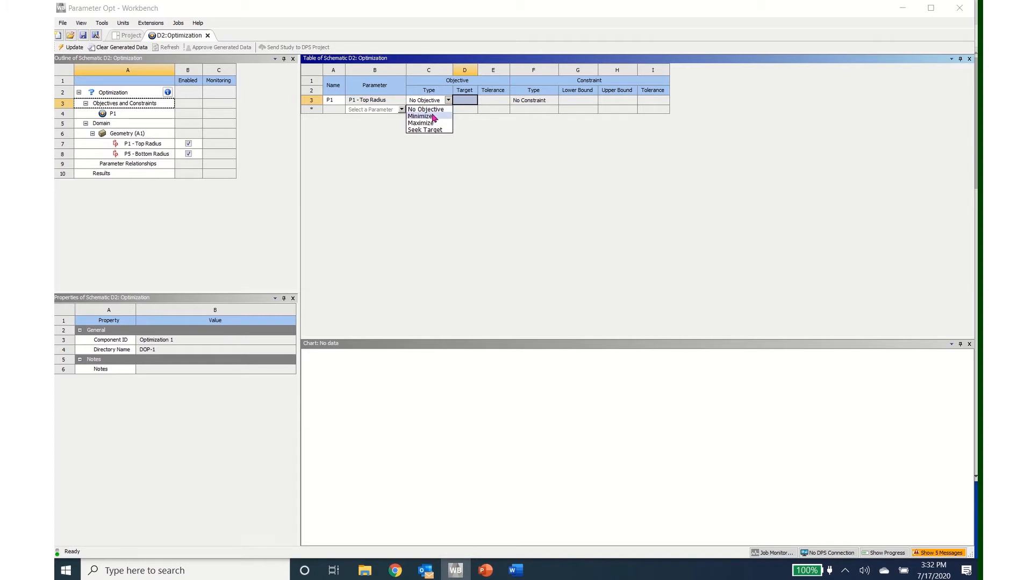
left_click(434, 117)
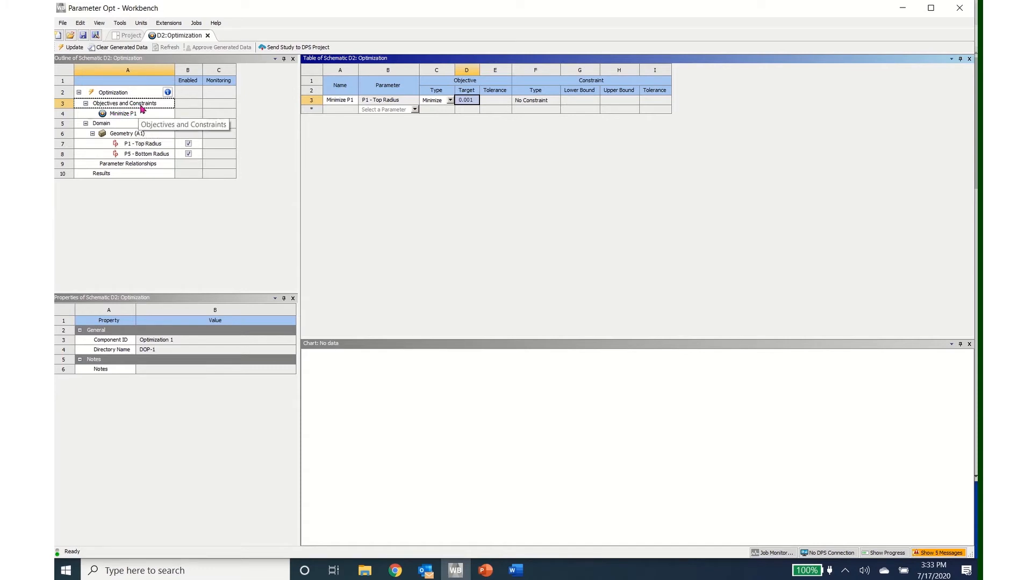
left_click(415, 109)
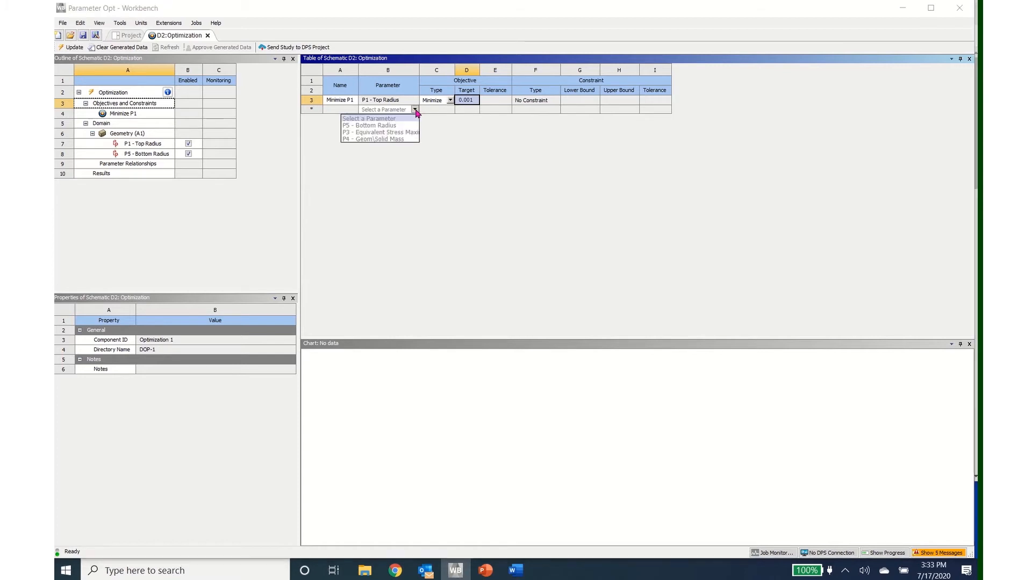
left_click(382, 126)
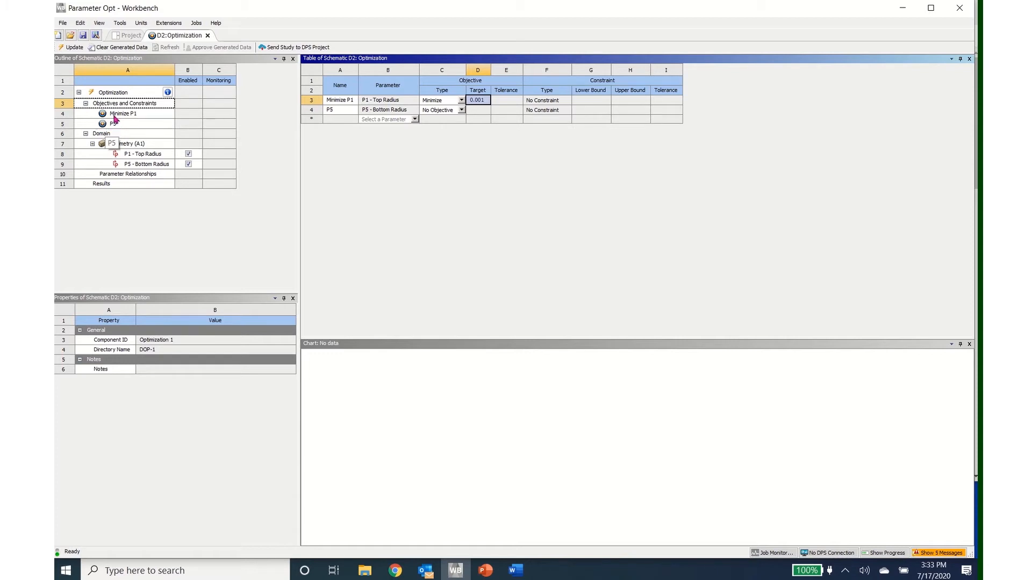
left_click(461, 110)
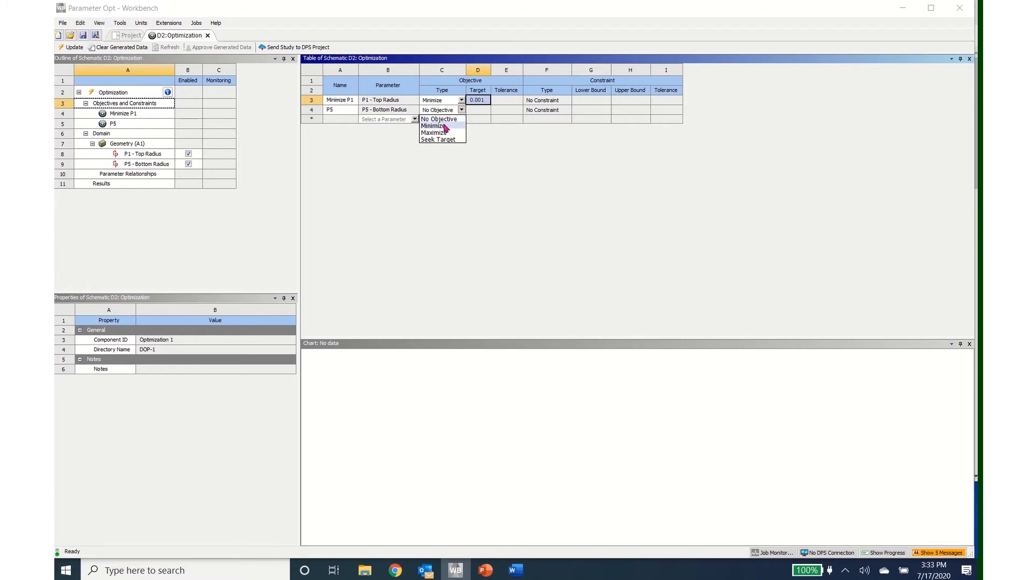
left_click(445, 126)
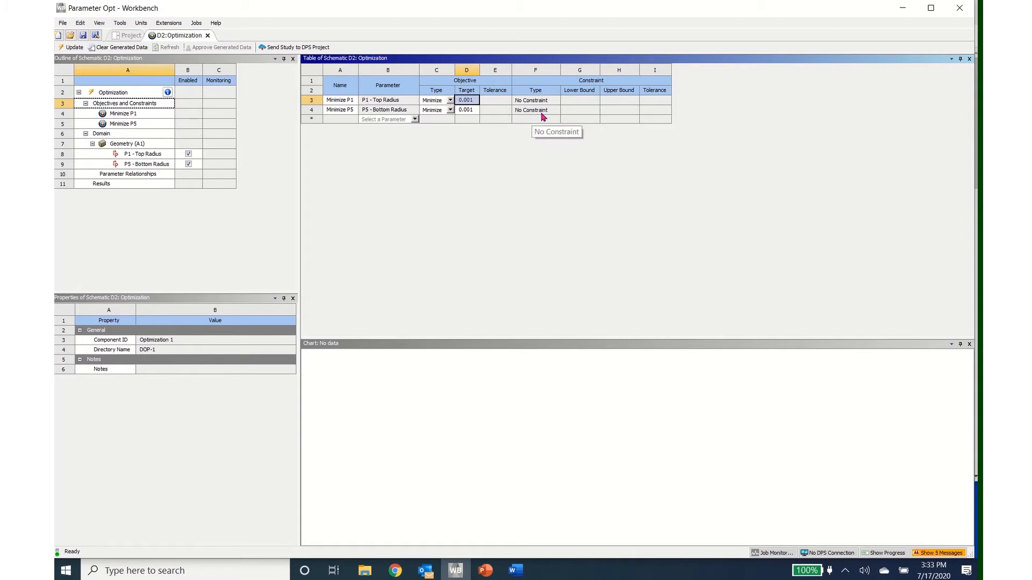
Step: Add P3 - Equivalent Stress Maximum with a Seek Target objective of 3E+08 and a Values <= Upper Bound constraint of 3E+08
left_click(416, 120)
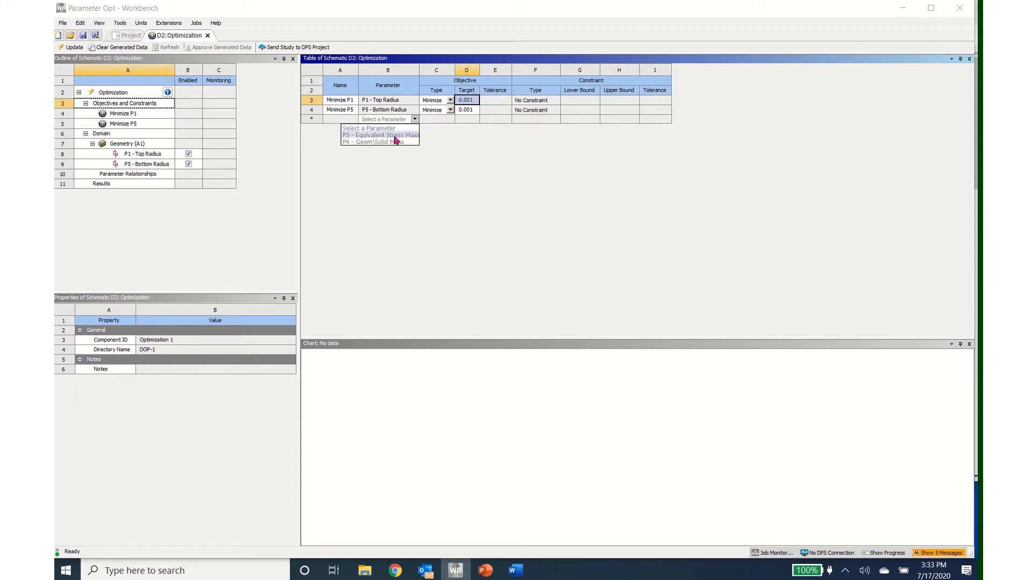
left_click(393, 136)
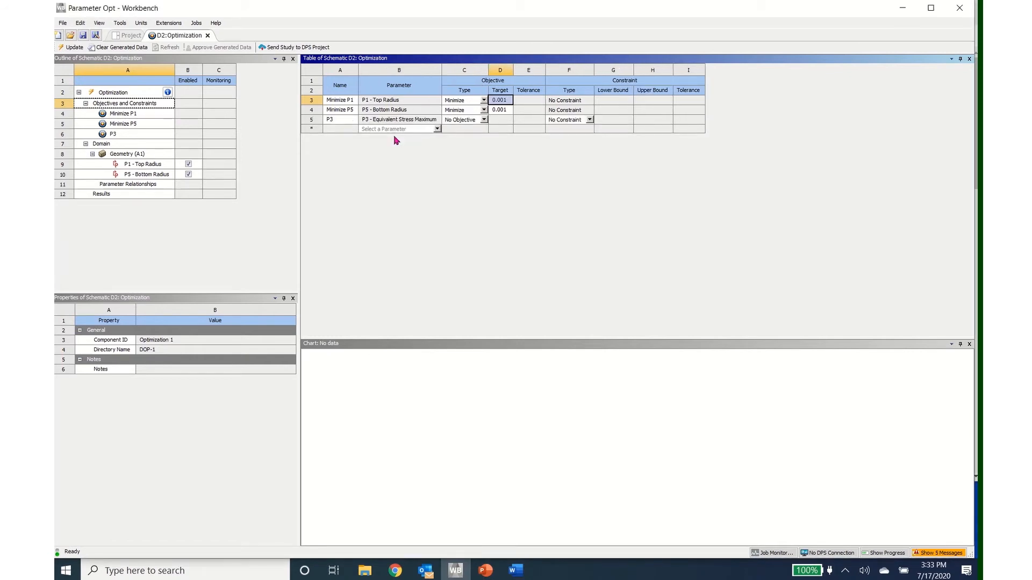
left_click(483, 120)
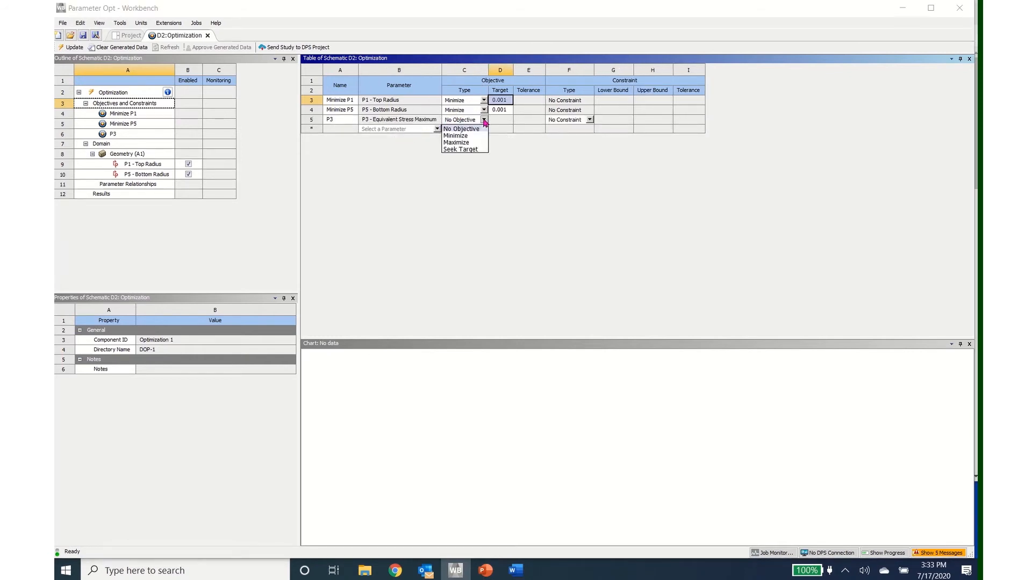
left_click(461, 149)
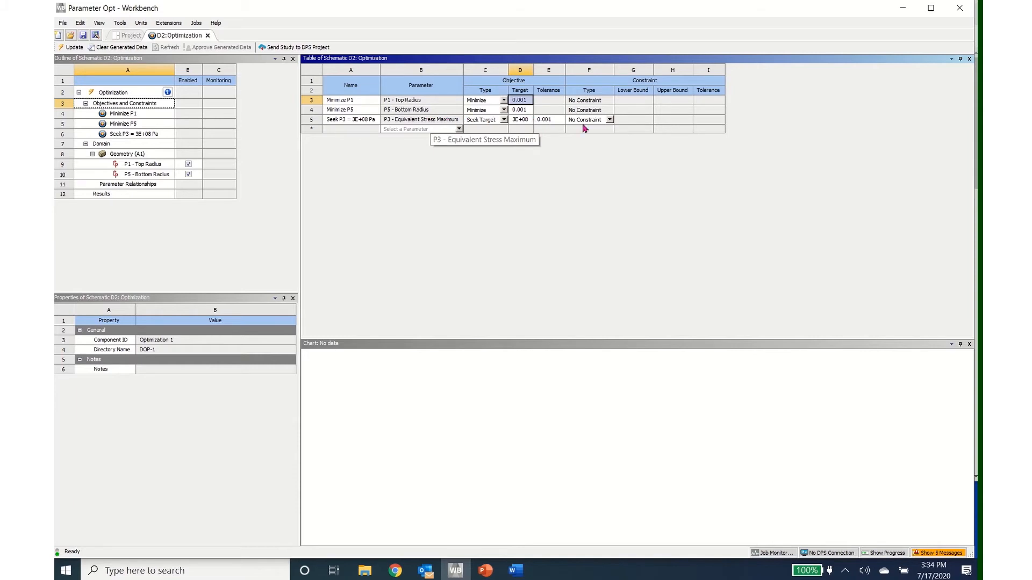
left_click(610, 121)
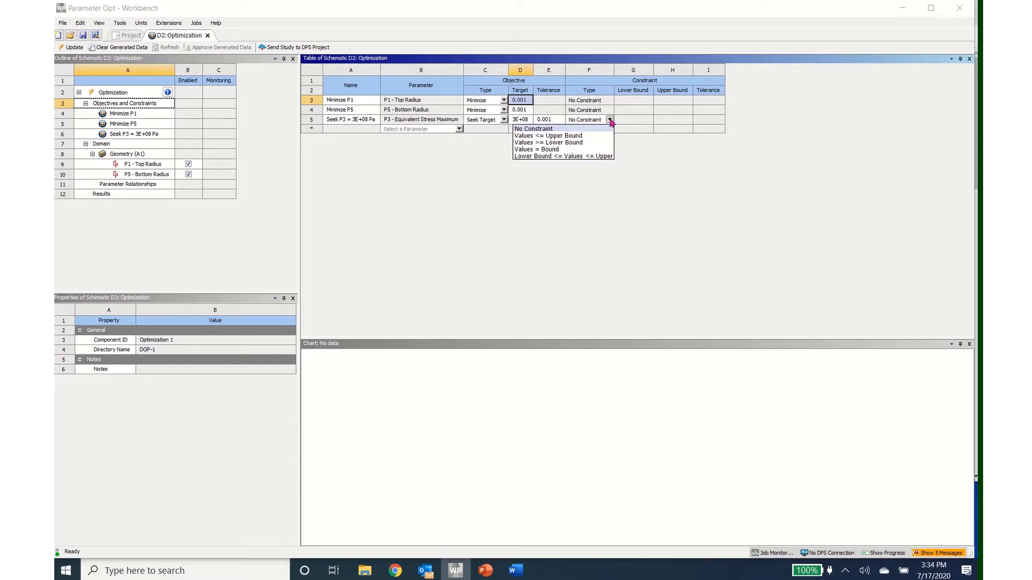
left_click(576, 138)
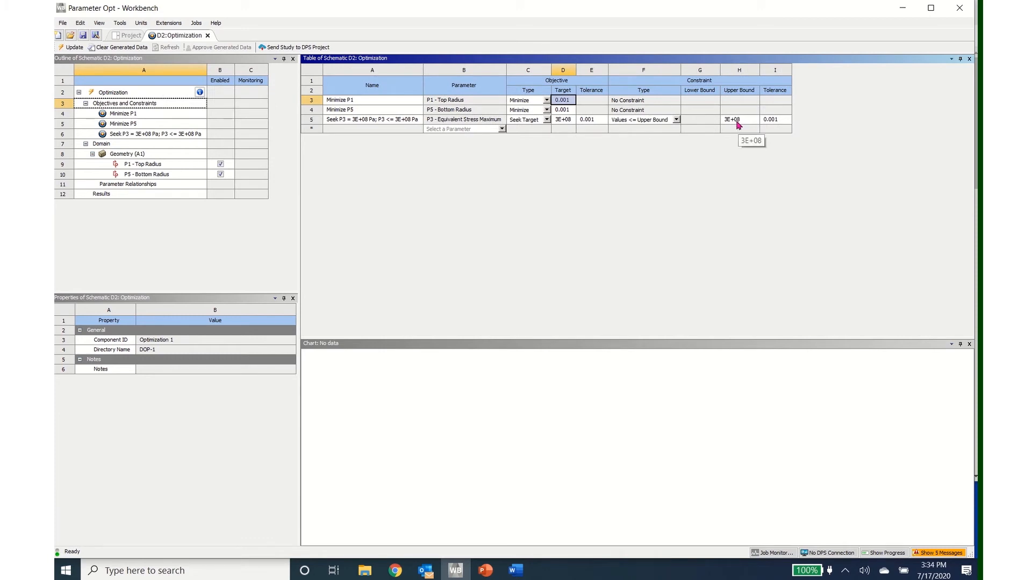
left_click(677, 120)
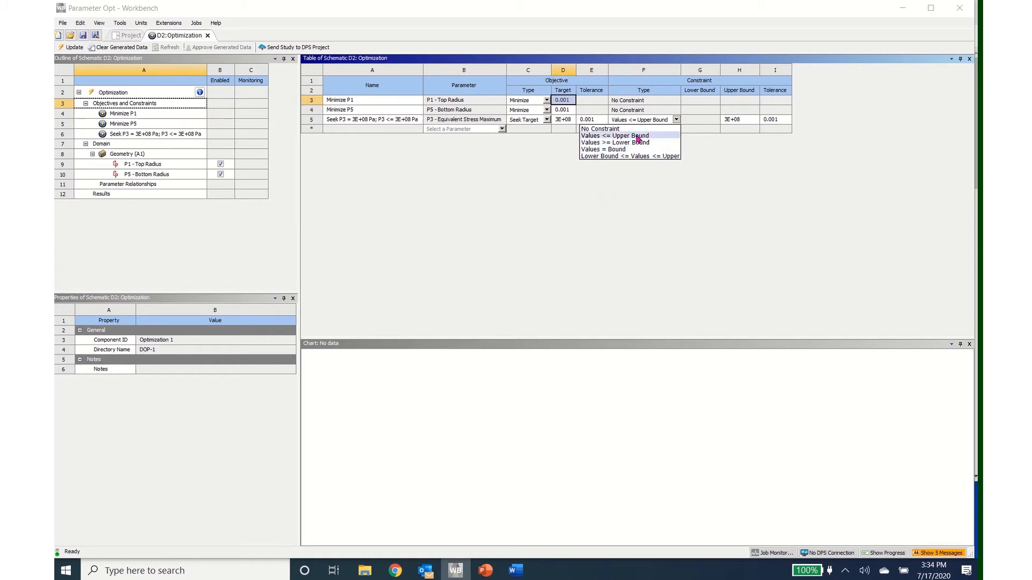
left_click(618, 195)
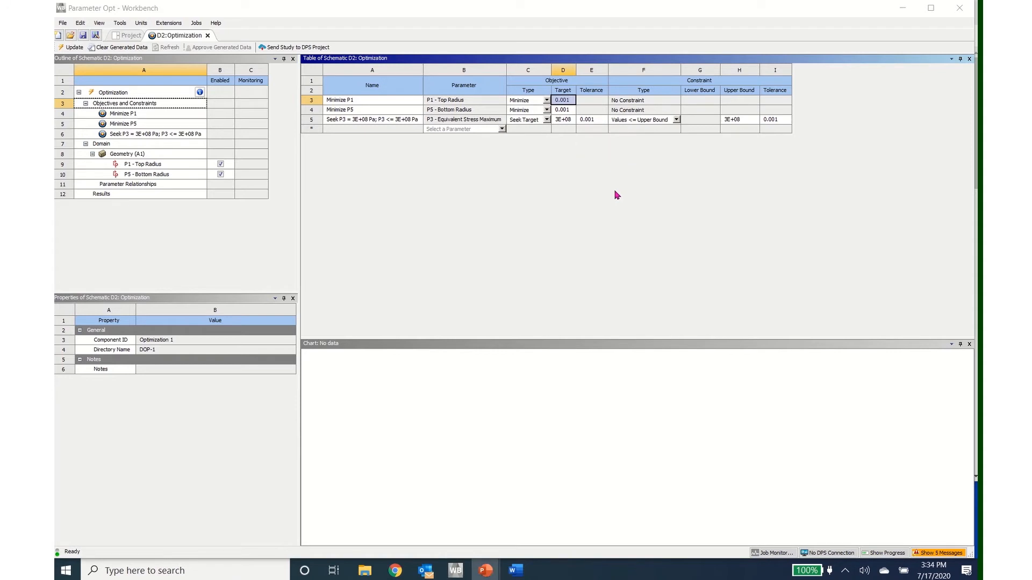
Step: Add P4 - Geom\Solid Mass with a Minimize objective targeting 0.04 and a Values <= Upper Bound constraint of 0.04
left_click(501, 130)
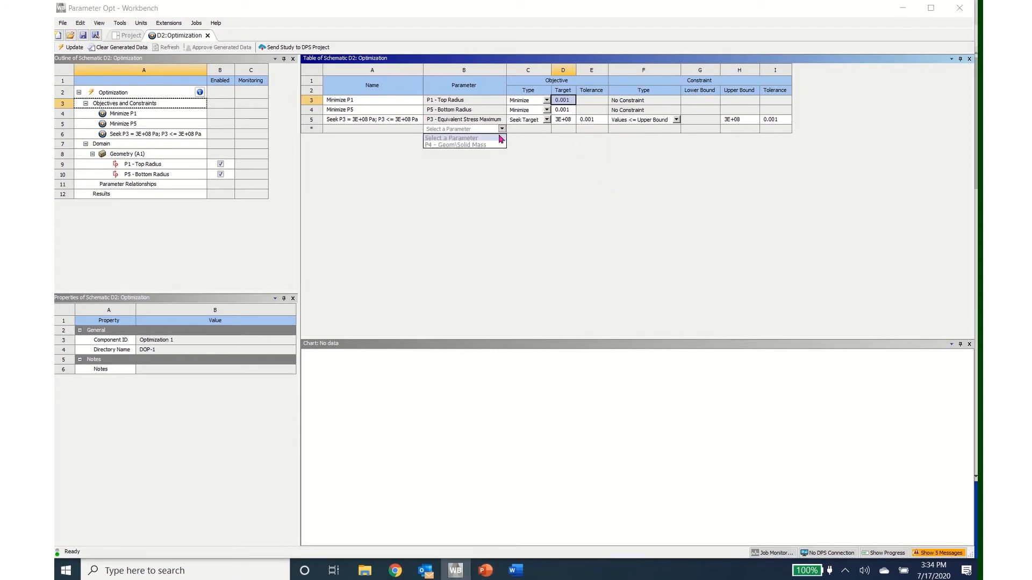
left_click(485, 146)
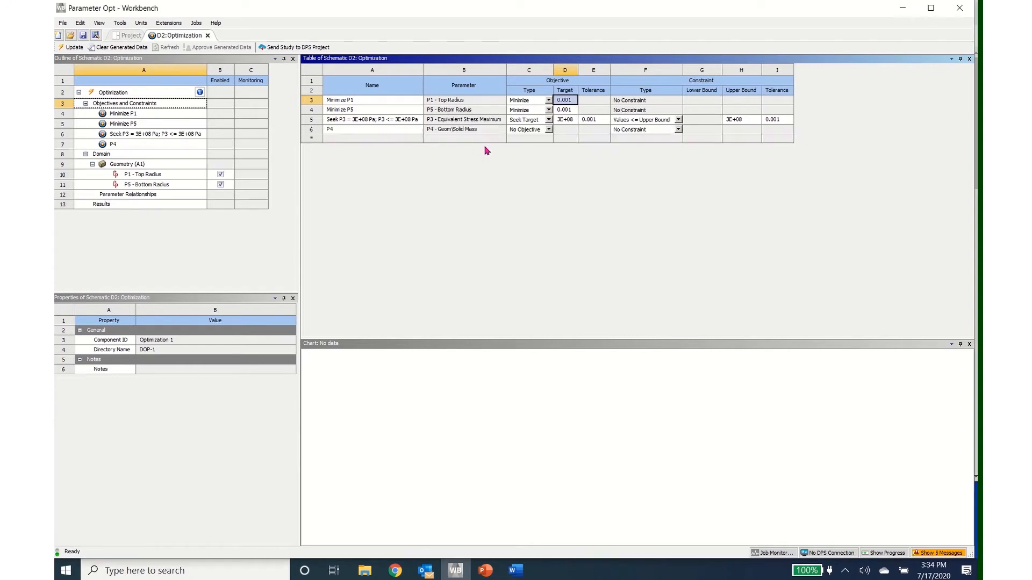
left_click(548, 131)
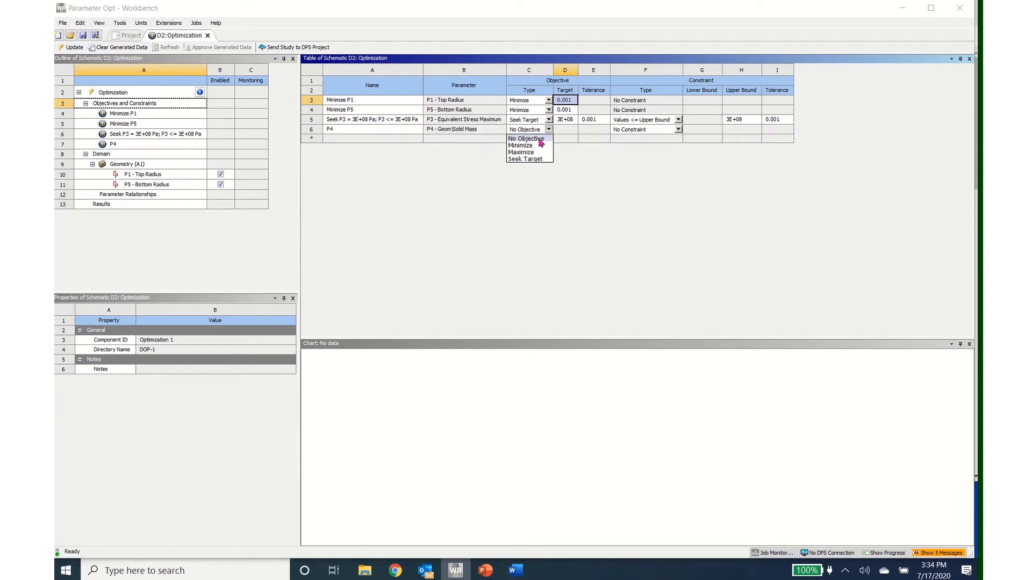
left_click(531, 147)
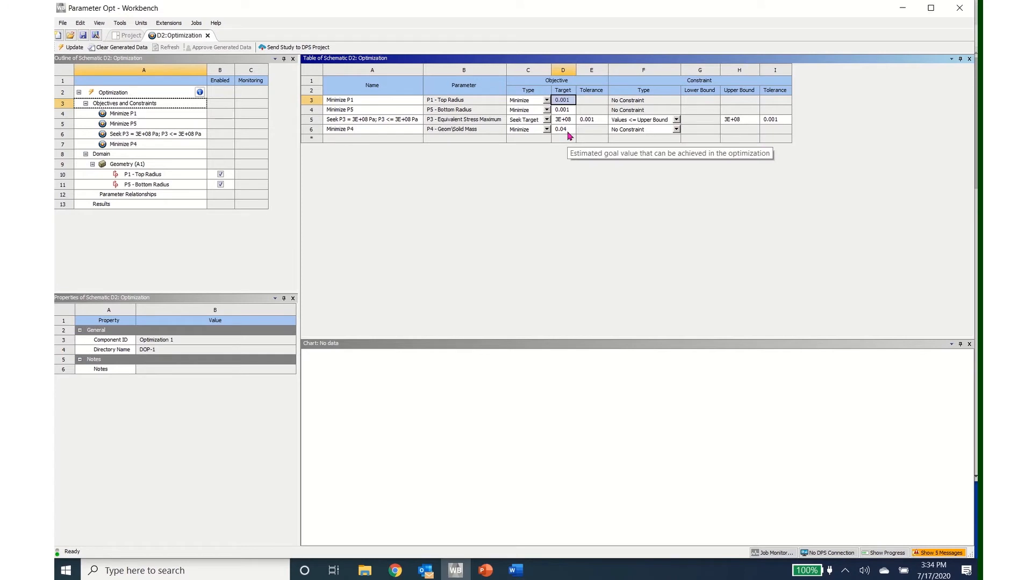
left_click(676, 129)
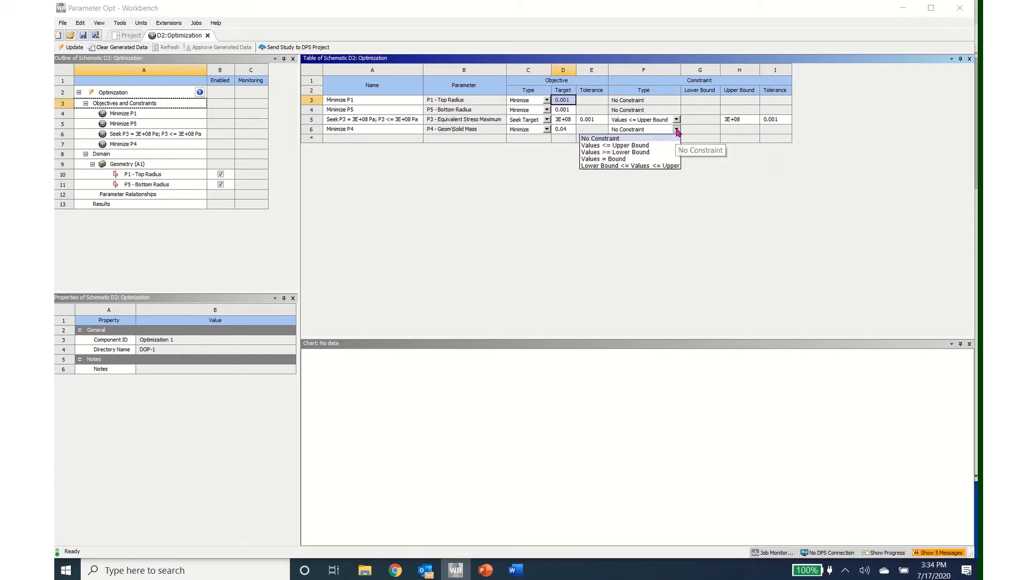
left_click(640, 146)
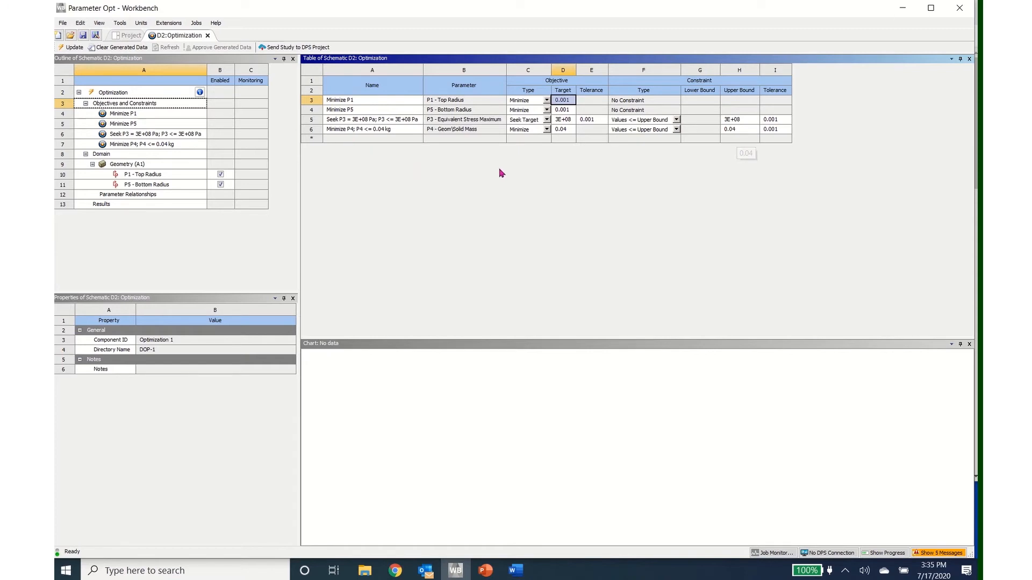
Step: Switch the optimization's method selection to Manual and choose Screening as the method
left_click(115, 94)
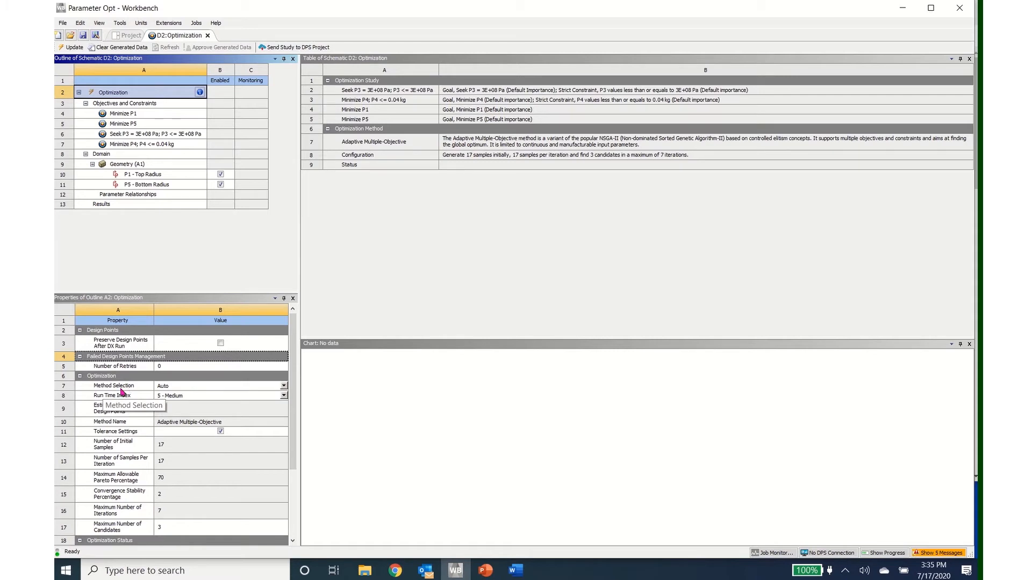
left_click(284, 386)
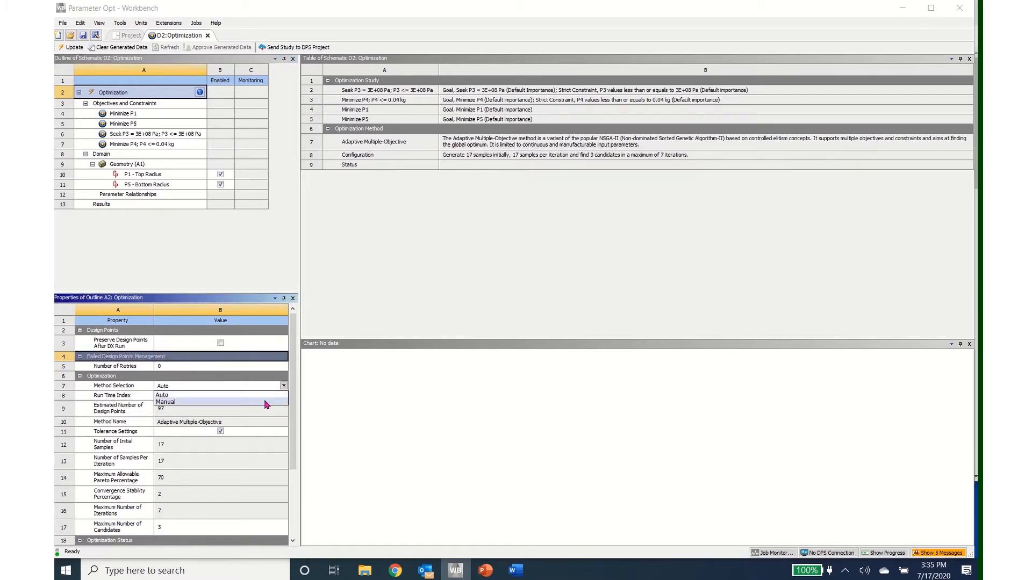
left_click(265, 403)
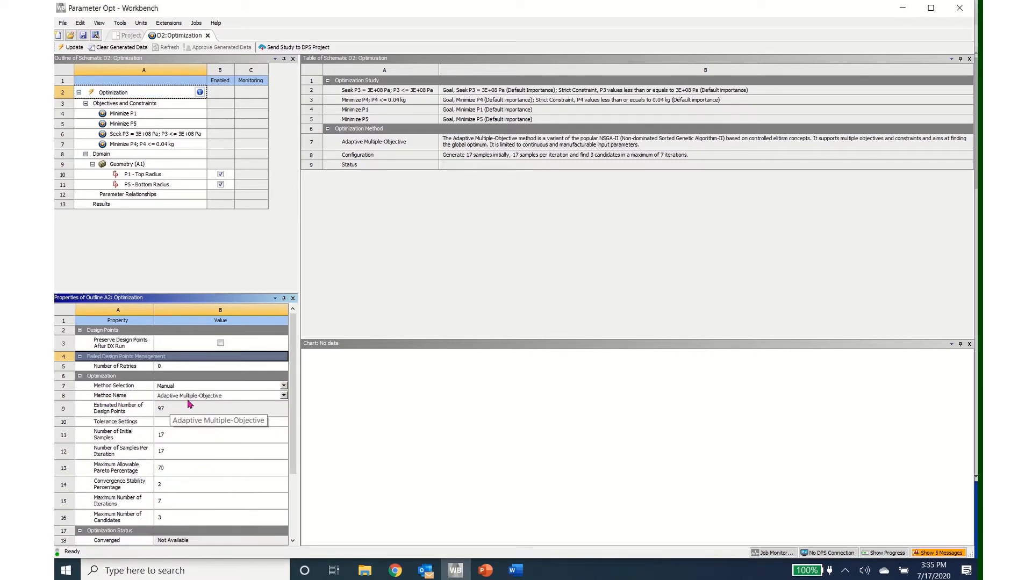
left_click(284, 396)
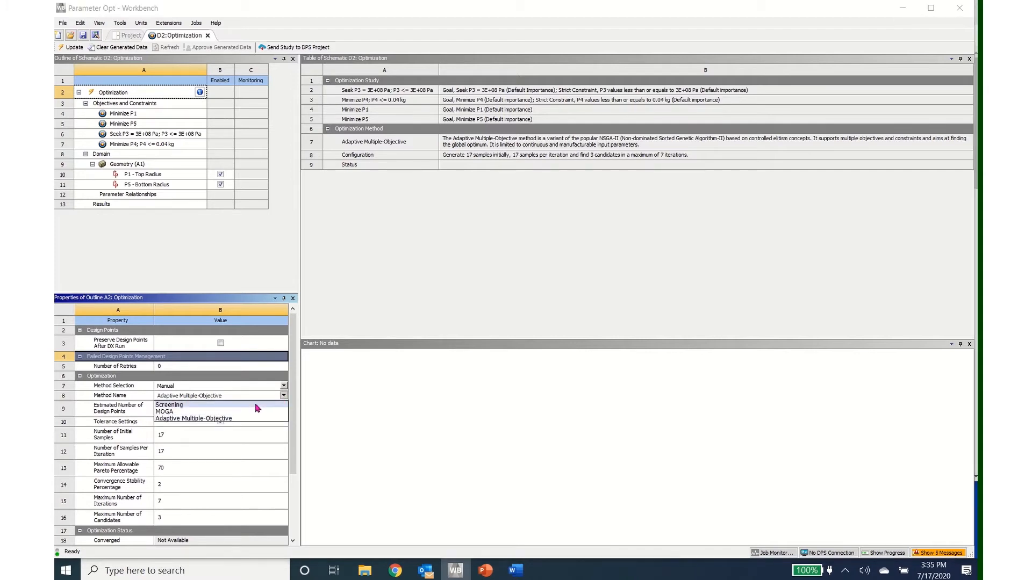
left_click(257, 406)
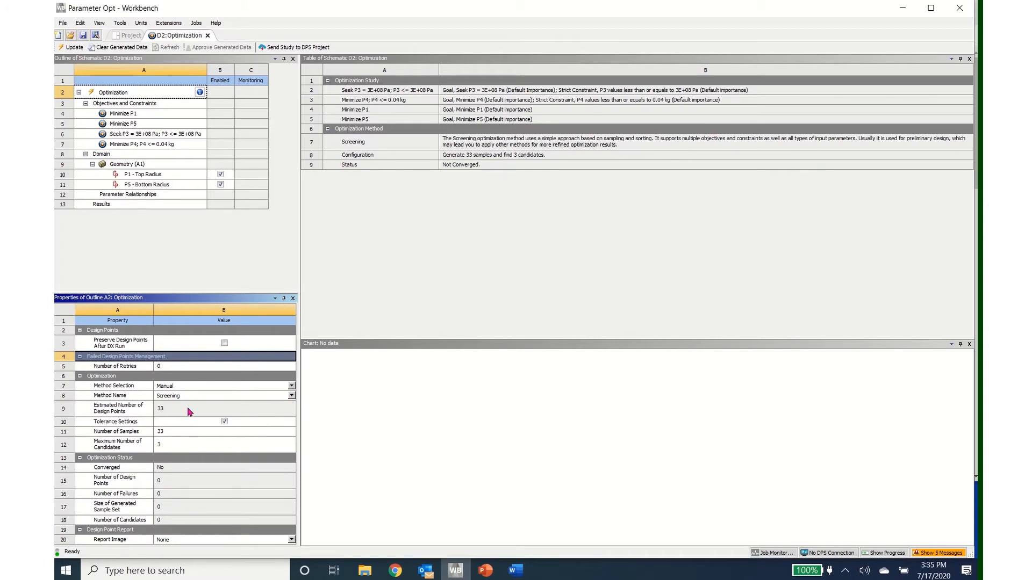
Step: Set the Screening method's number of samples to 20
left_click(169, 433)
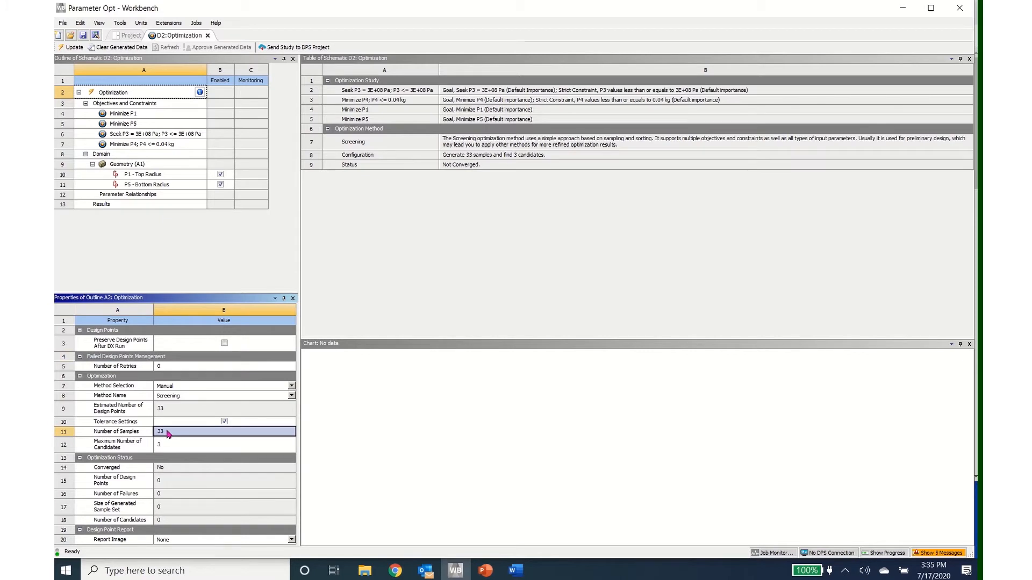
type("2")
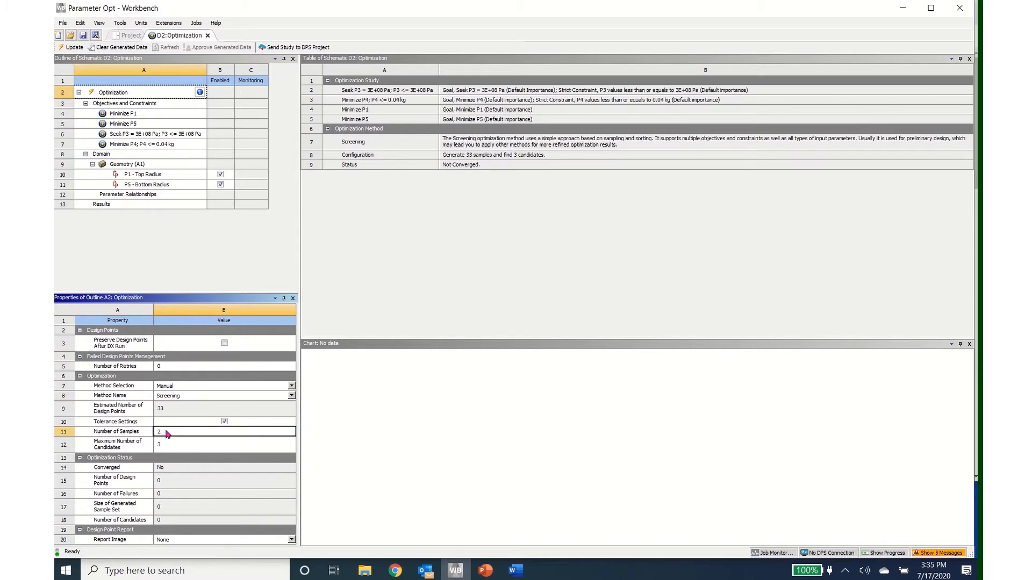
type("0")
left_click(162, 446)
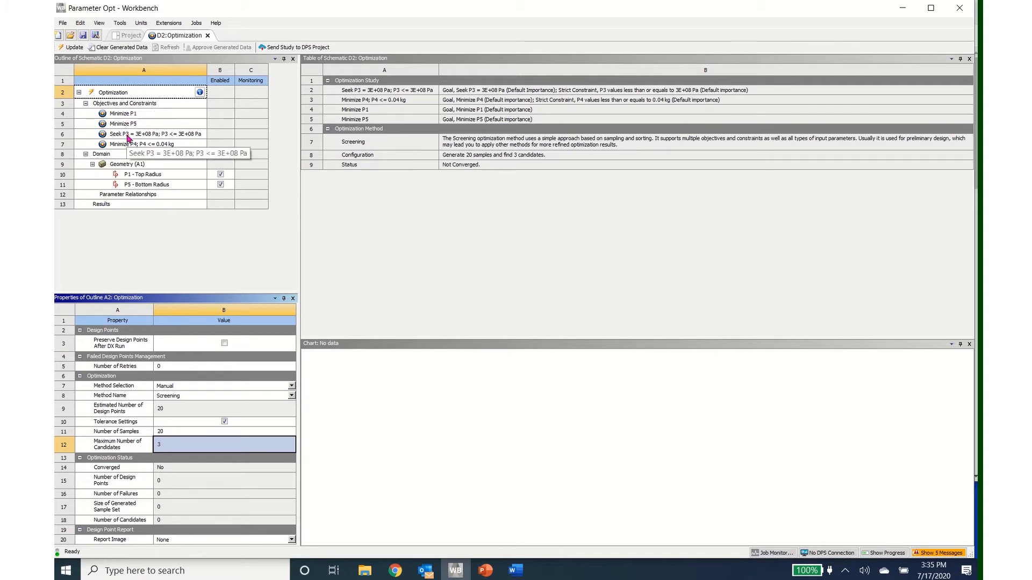
Step: Add a parameter relationship with left expression P1, operator <= and right expression p2
left_click(138, 199)
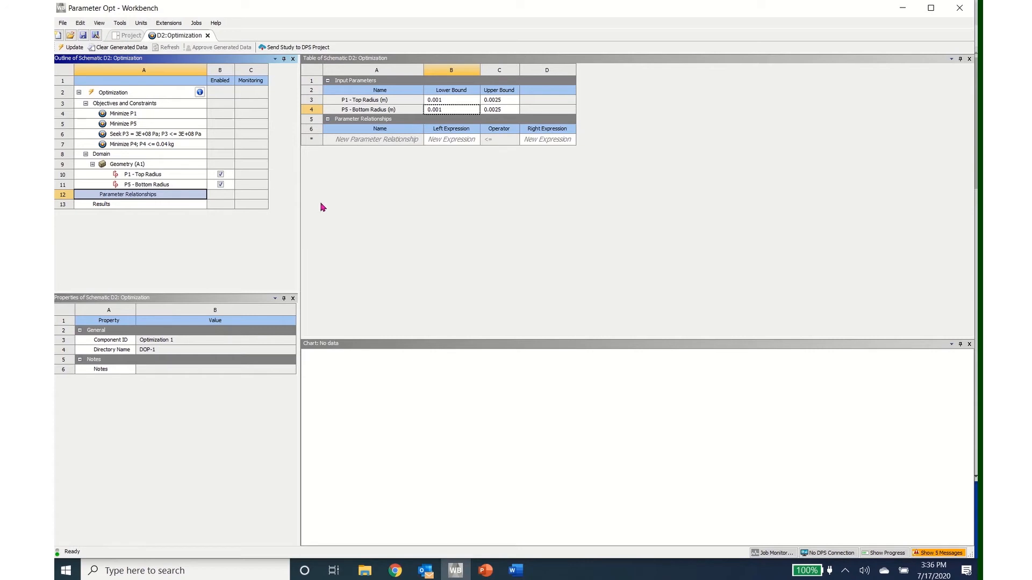
left_click(444, 141)
type("P1")
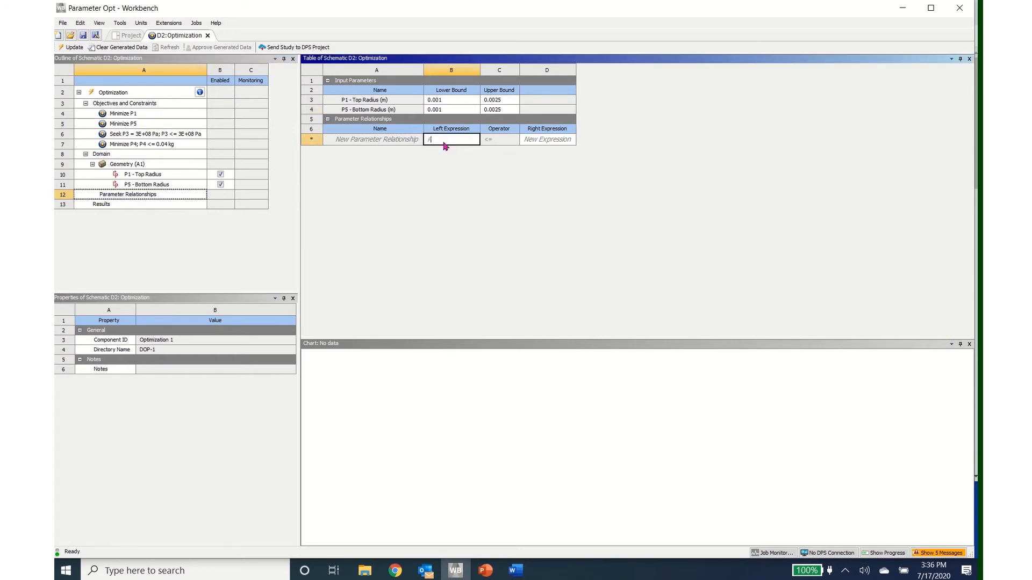
left_click(499, 144)
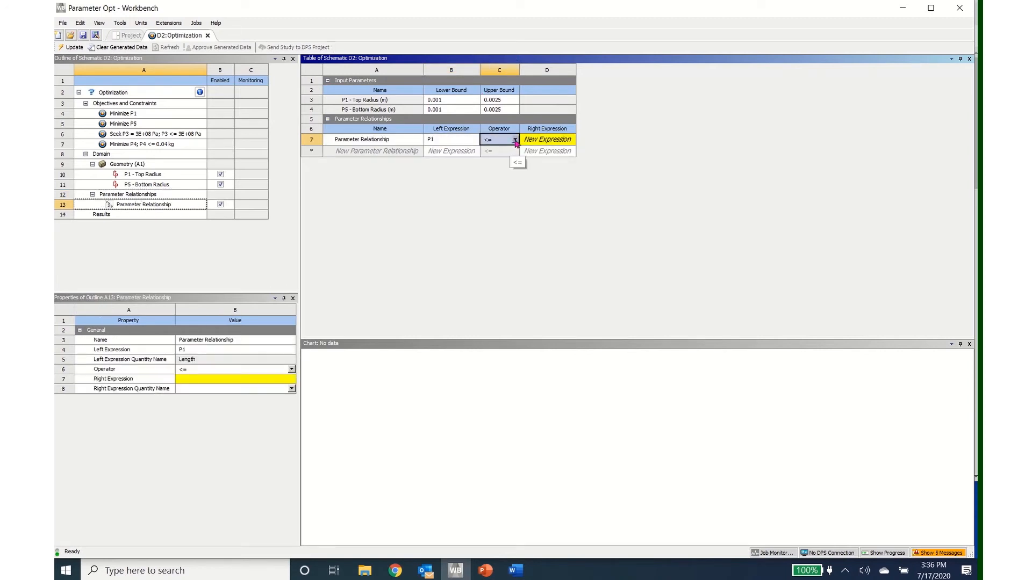
left_click(515, 139)
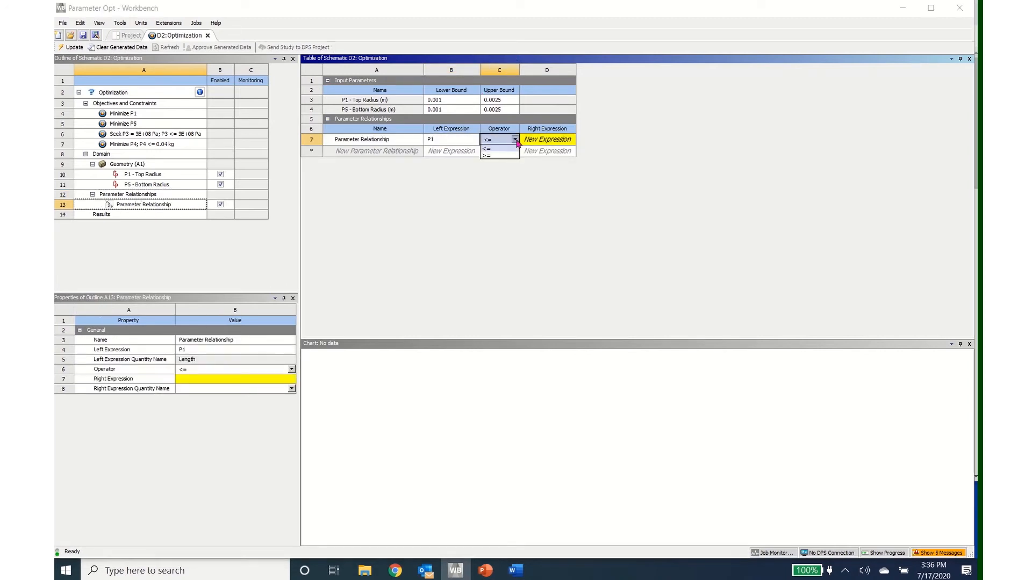
left_click(545, 144)
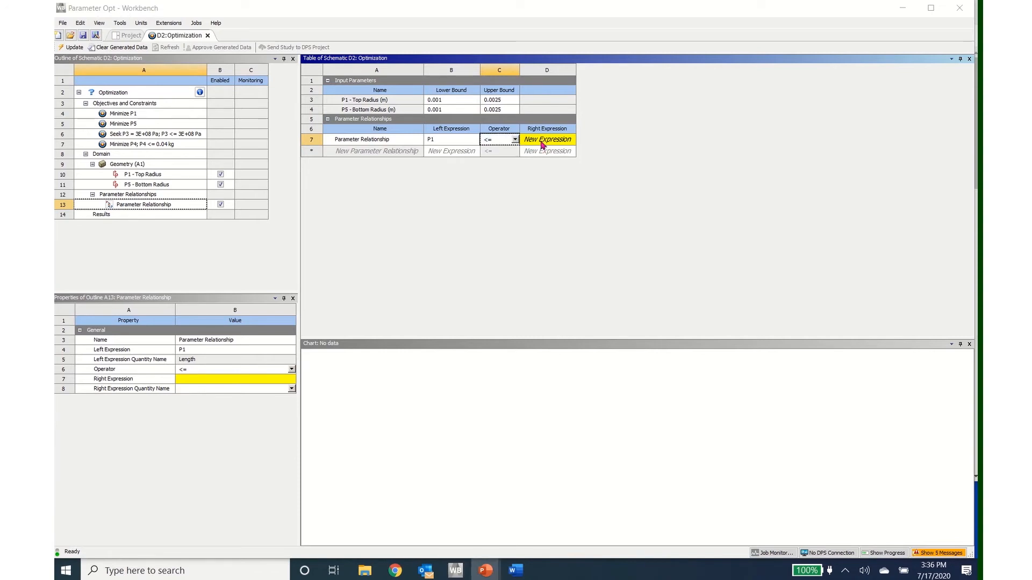
left_click(543, 139)
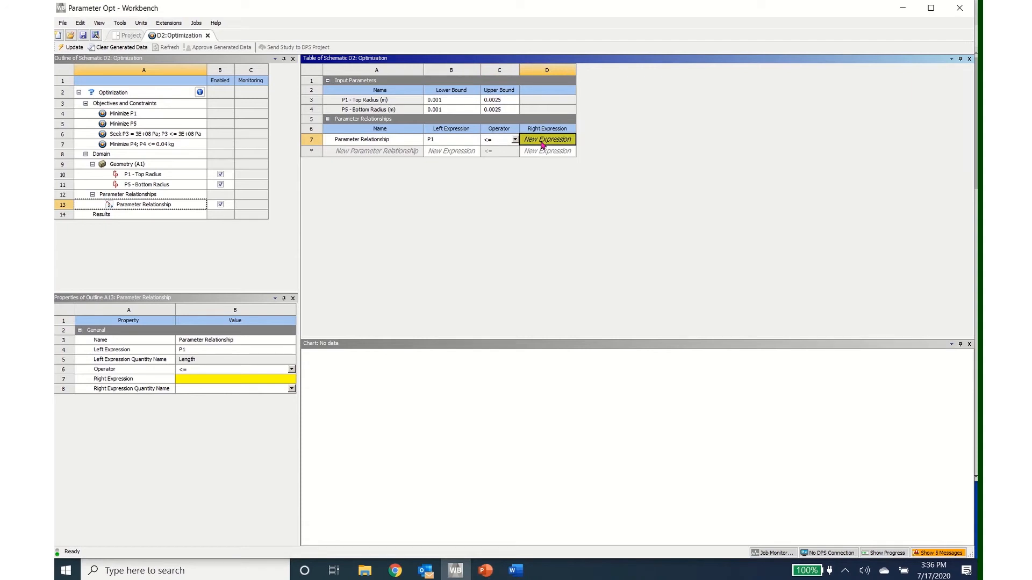
type("d")
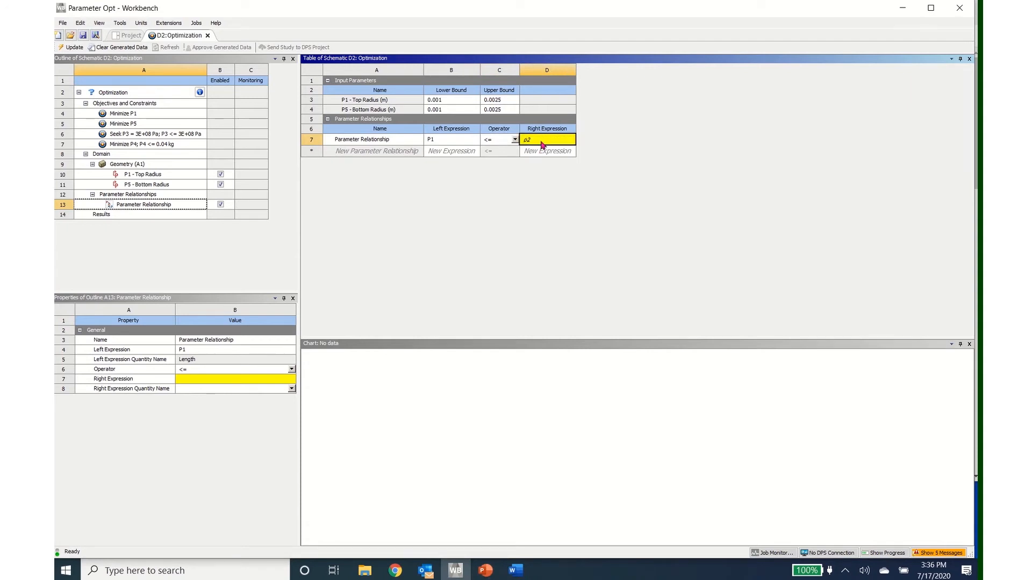
type("2")
key("Return")
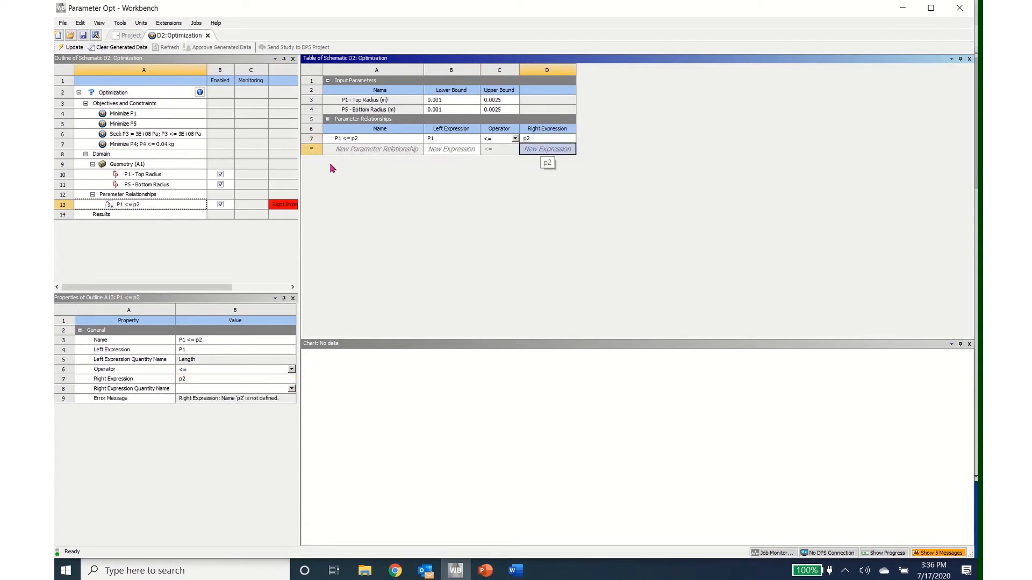
Step: Delete the P1 <= p2 parameter relationship
right_click(368, 138)
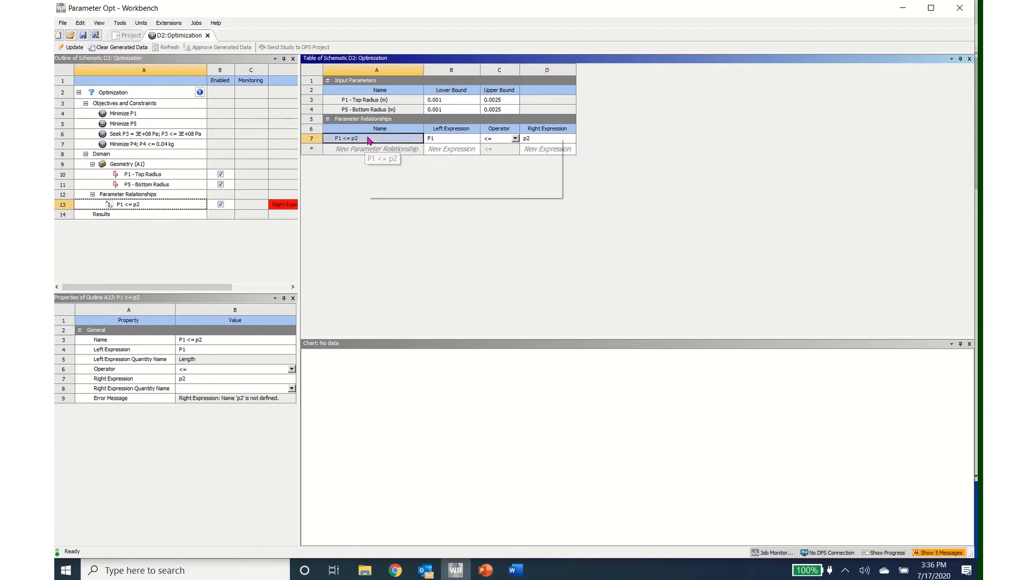
left_click(390, 168)
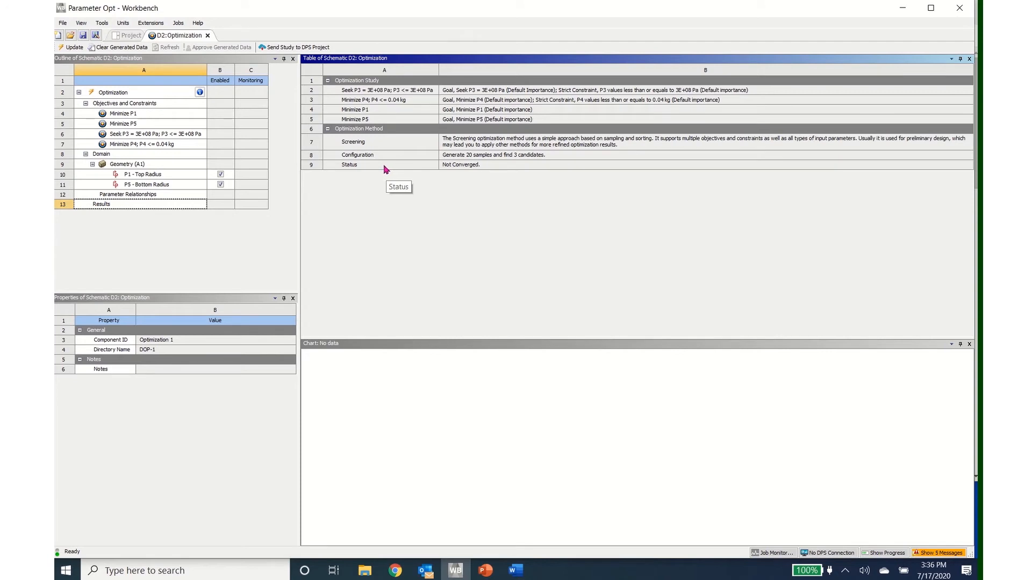
Step: Update the optimization to run the Screening study and display its Candidate Points results
left_click(74, 49)
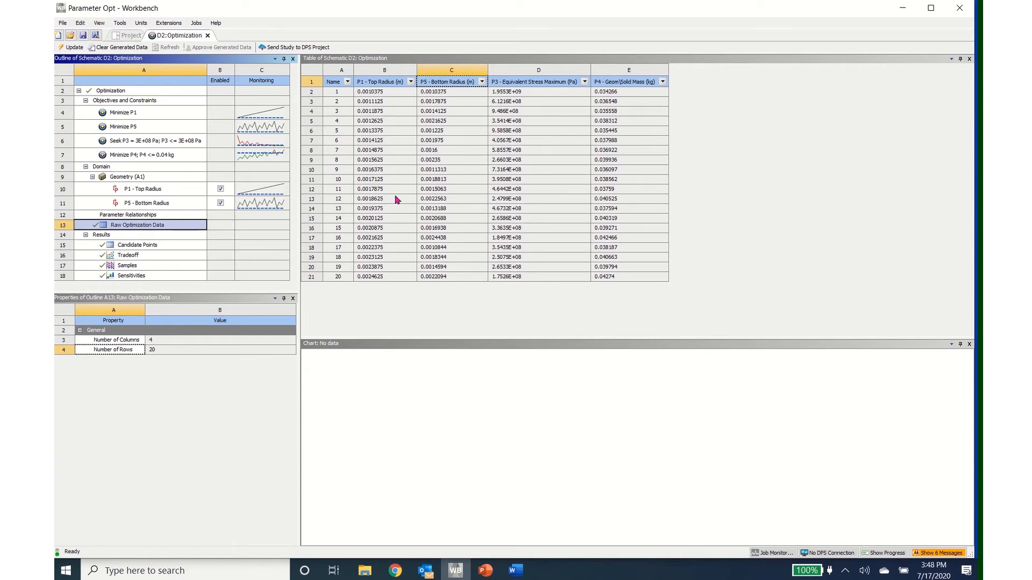
left_click(139, 245)
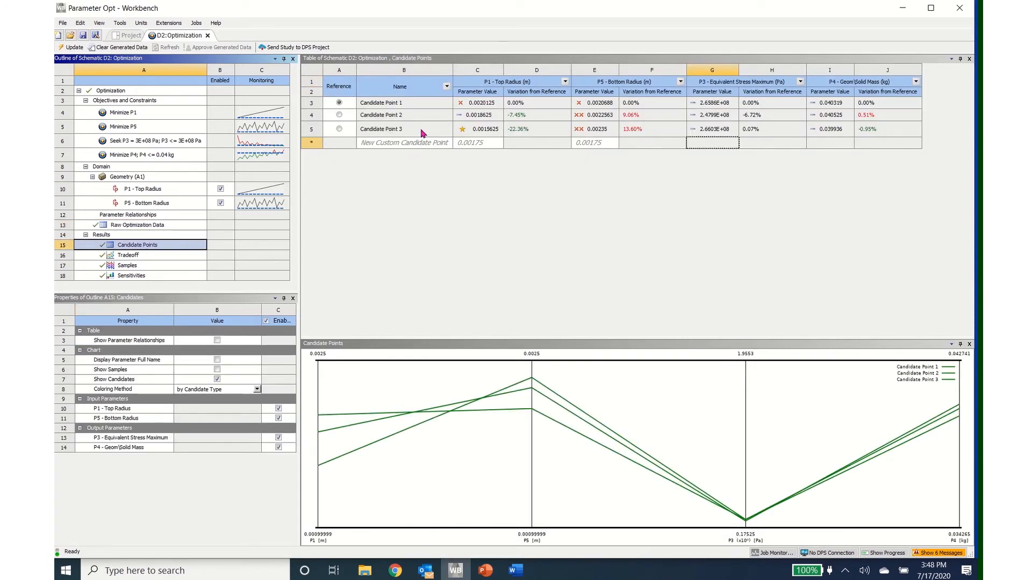
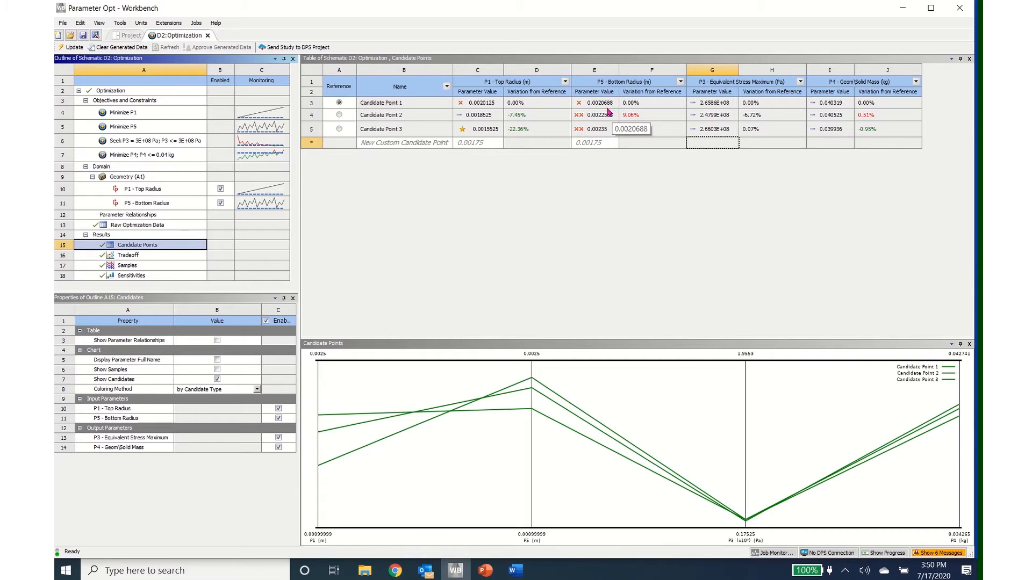
Step: Add a custom candidate point with Top Radius 0.0016 and Bottom Radius 0.0023, and update it to calculate its outputs
left_click(490, 143)
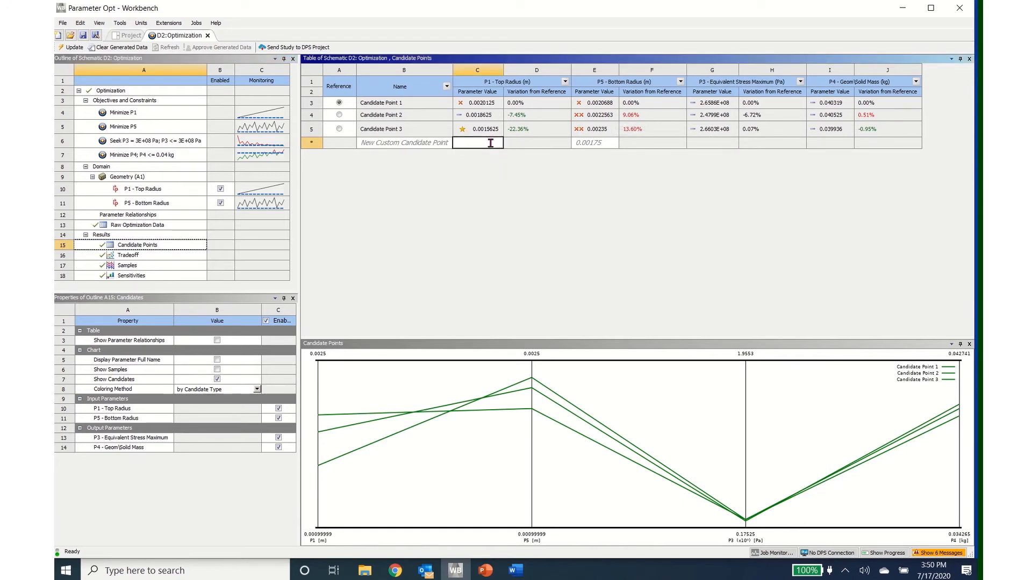
type("0.0016")
left_click(578, 143)
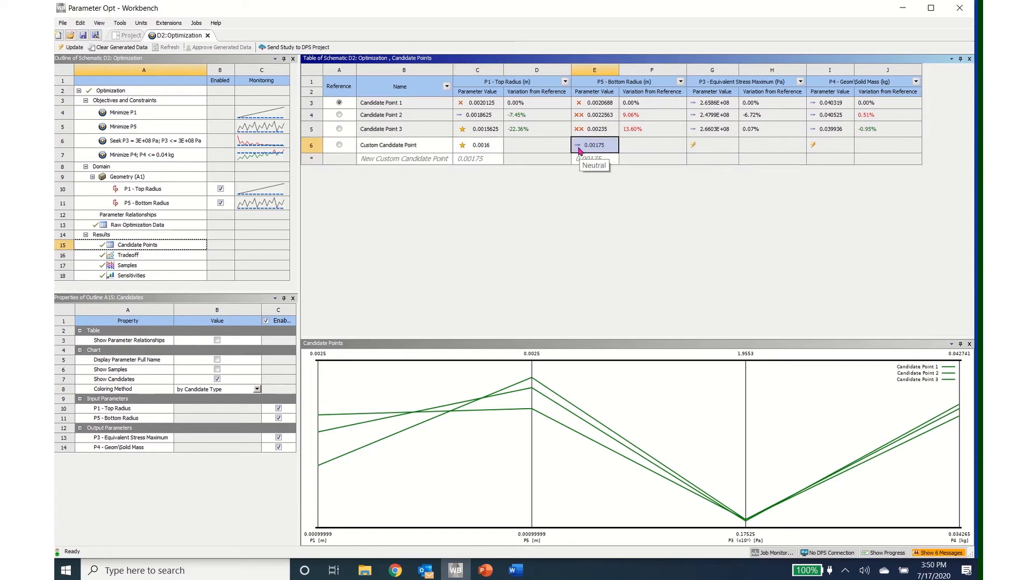
type("0.")
key("Return")
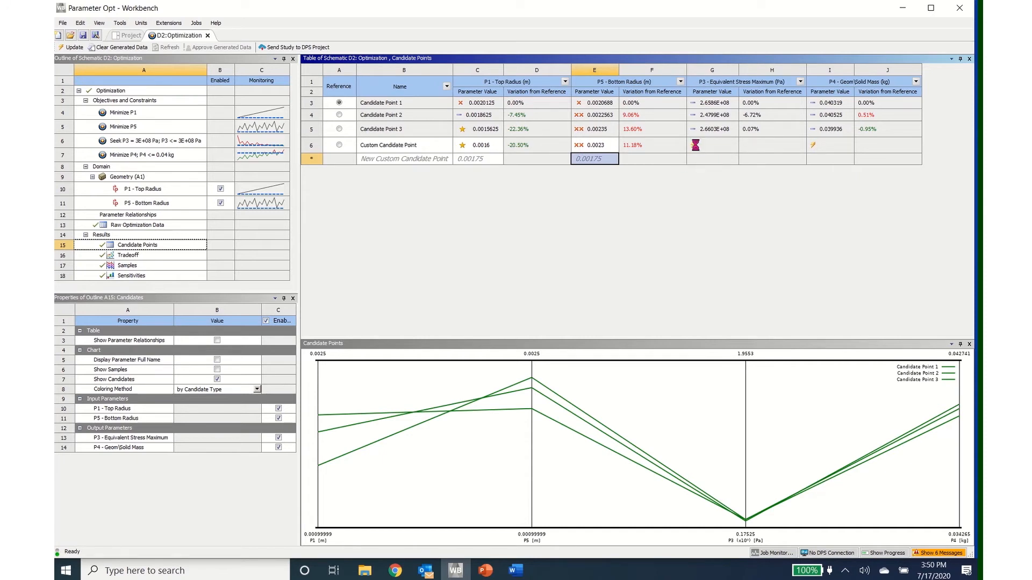
right_click(696, 147)
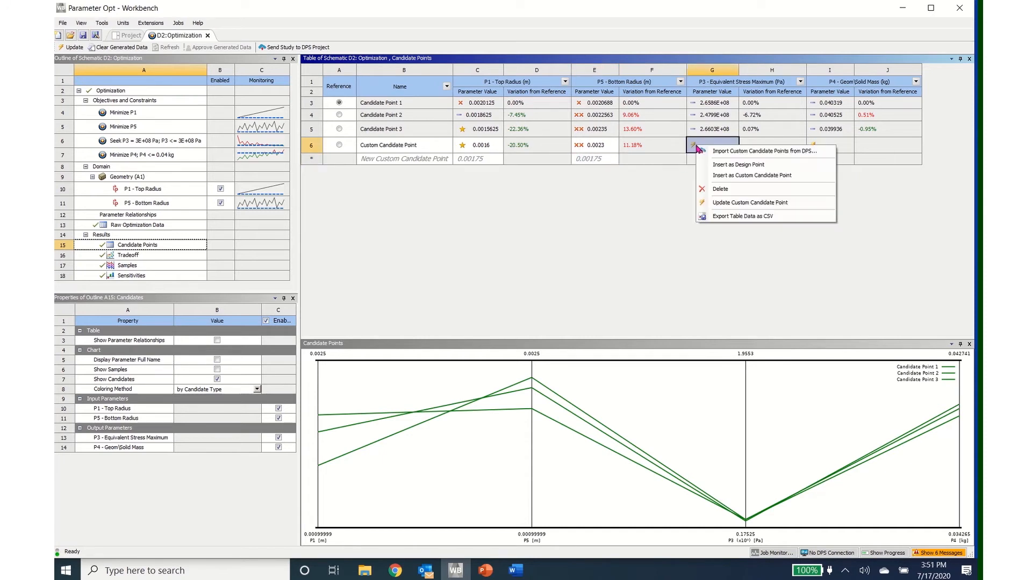
left_click(725, 203)
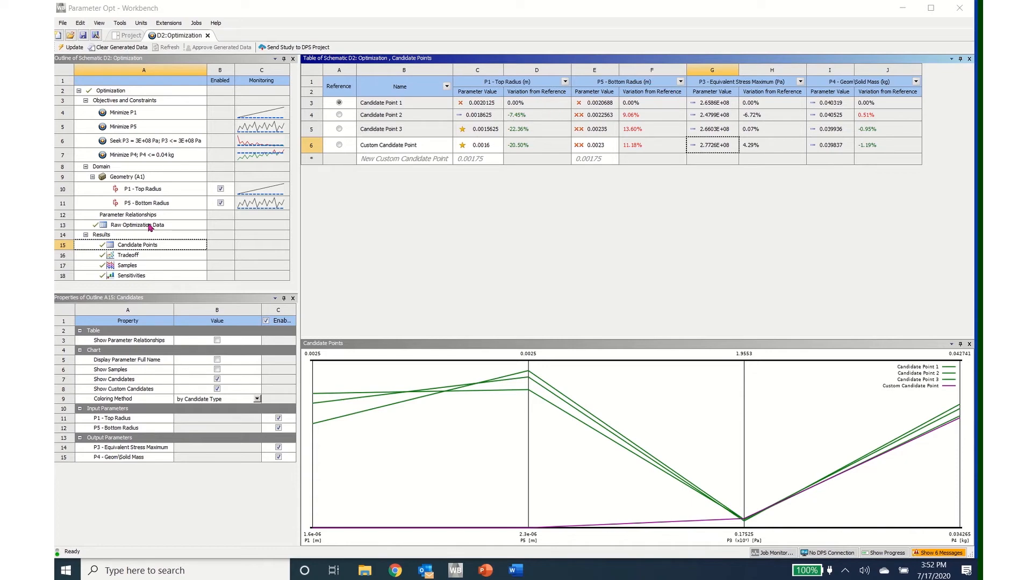
Step: View the Tradeoff chart of equivalent stress against mass and inspect the parameter values of the three feasible points at the high-stress end
left_click(129, 256)
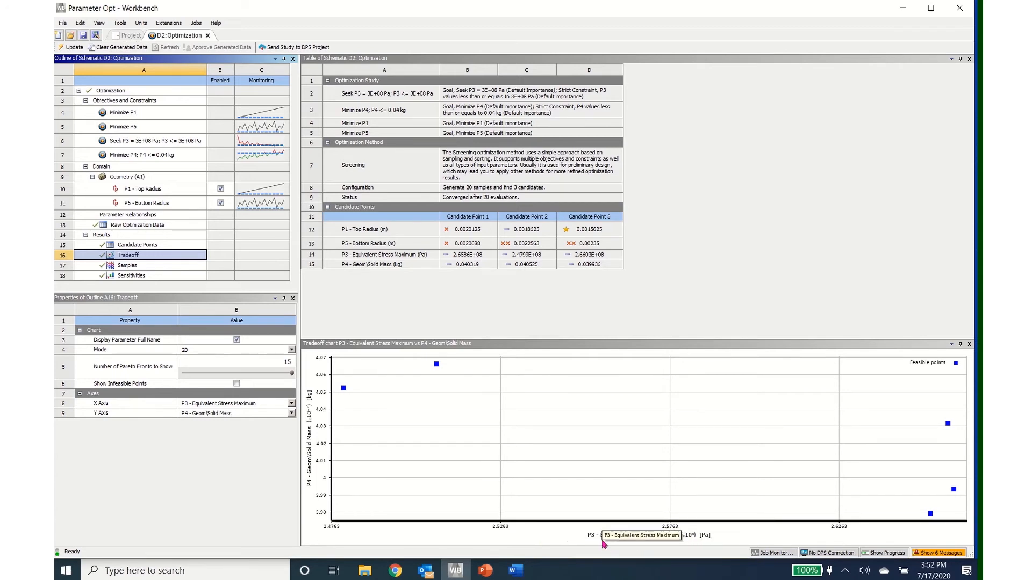
left_click(953, 489)
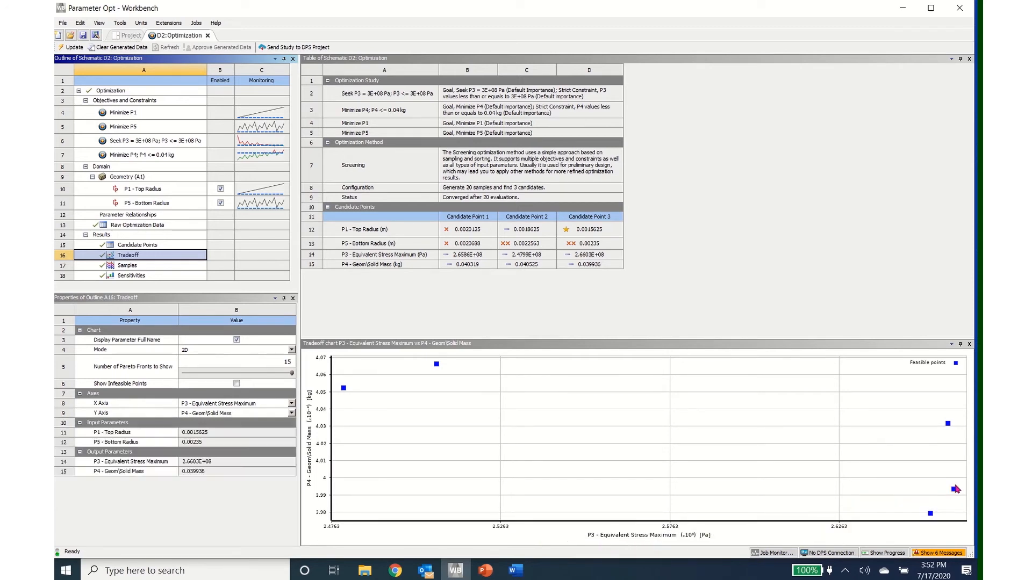
left_click(946, 425)
left_click(925, 515)
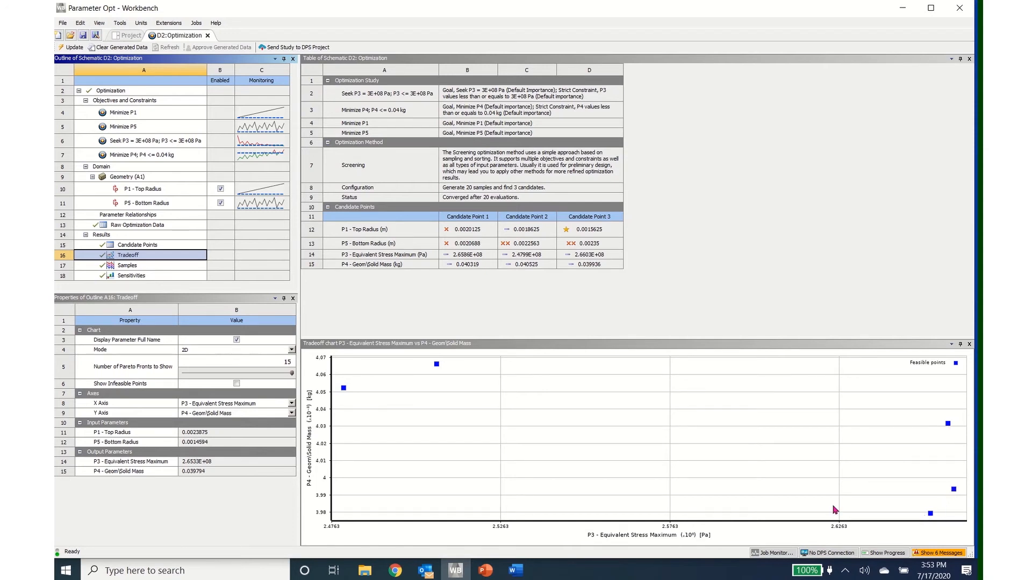
Step: Set the Tradeoff chart's X axis to P1 - Top Radius and Y axis to P3 - Equivalent Stress Maximum, and inspect a feasible point
left_click(292, 404)
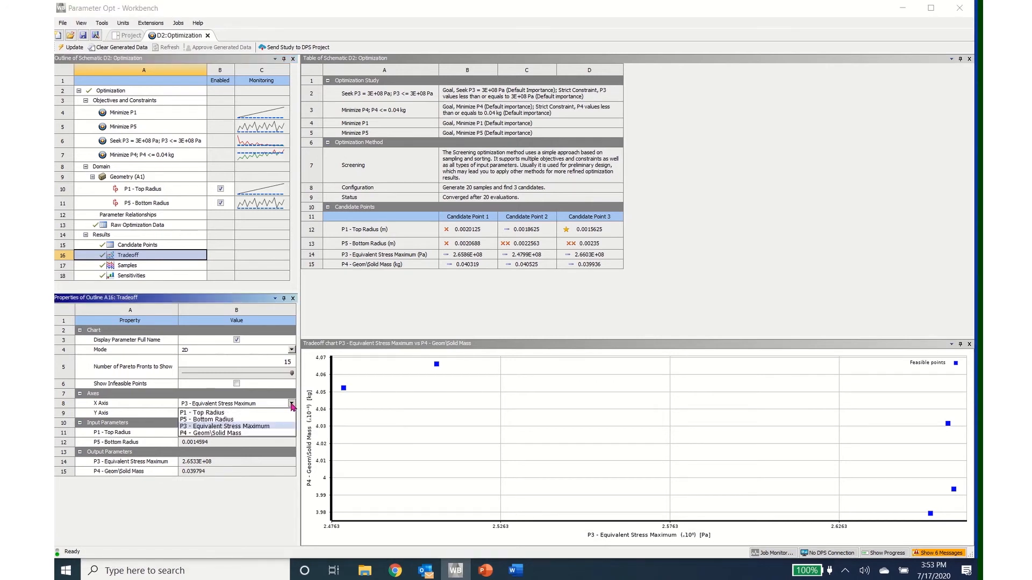
left_click(269, 413)
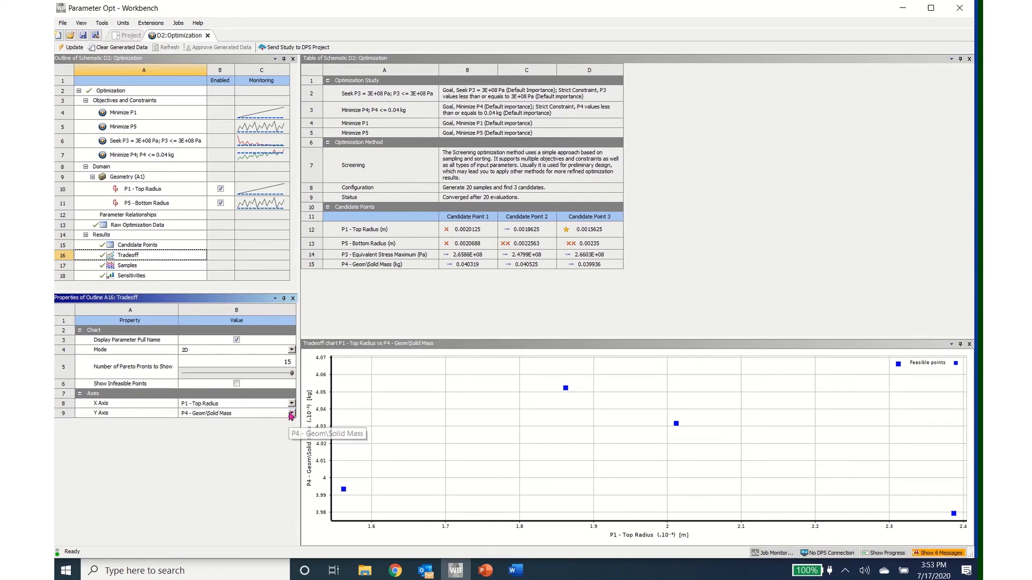
left_click(291, 414)
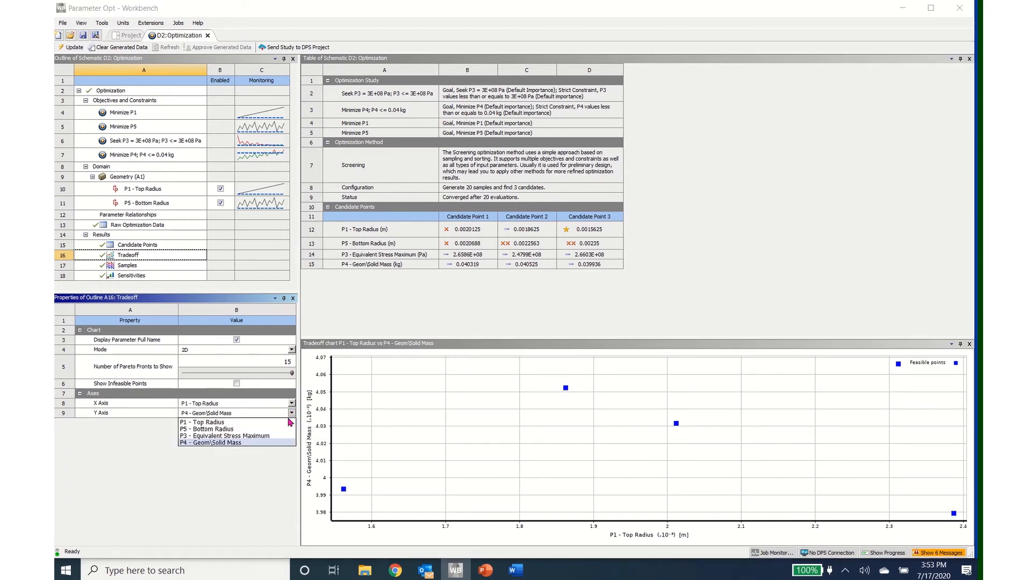
left_click(265, 436)
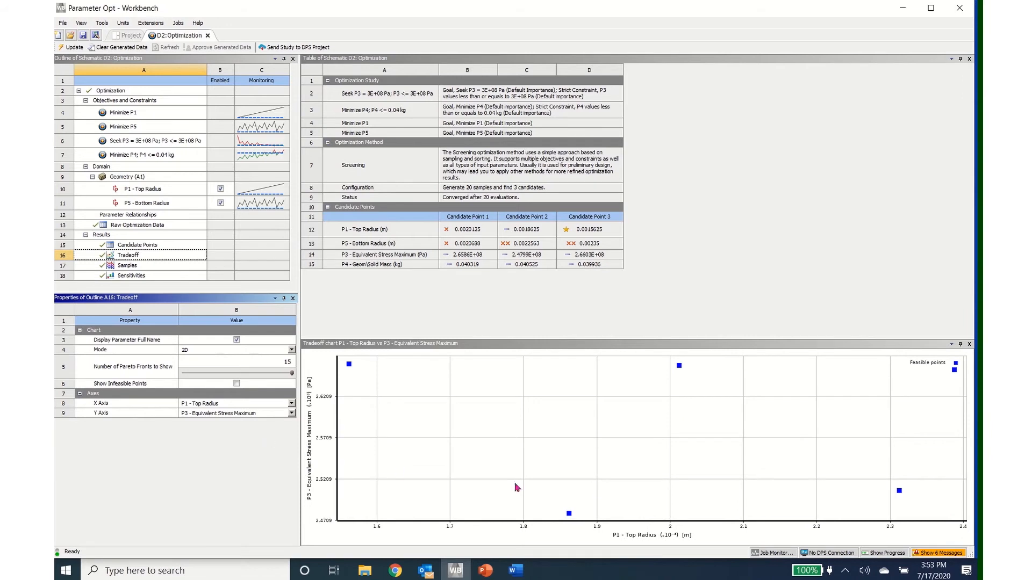
left_click(678, 365)
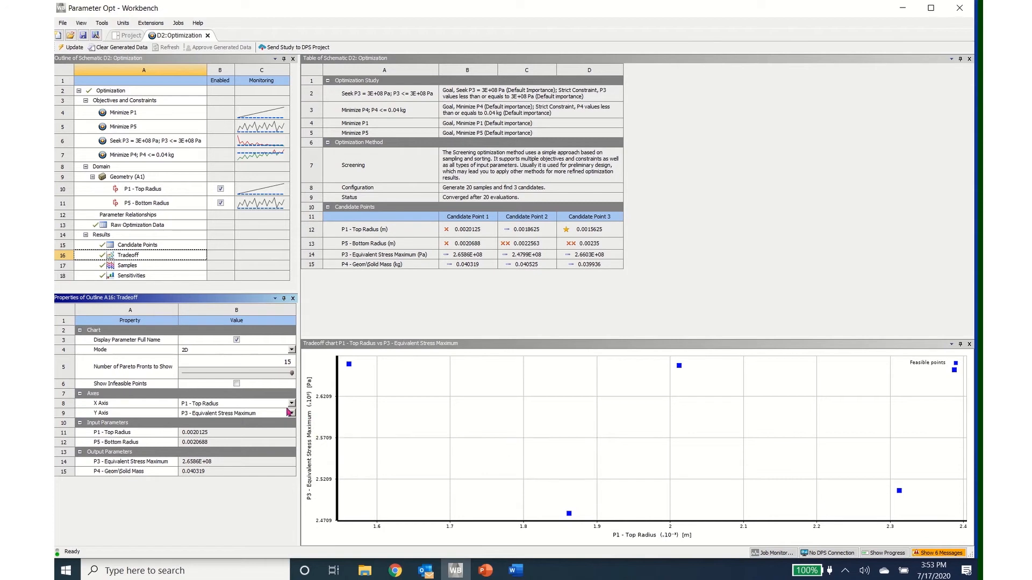
Step: View the Samples chart, highlight one sample's line to read its values, and toggle P1 - Top Radius off and back on
left_click(129, 265)
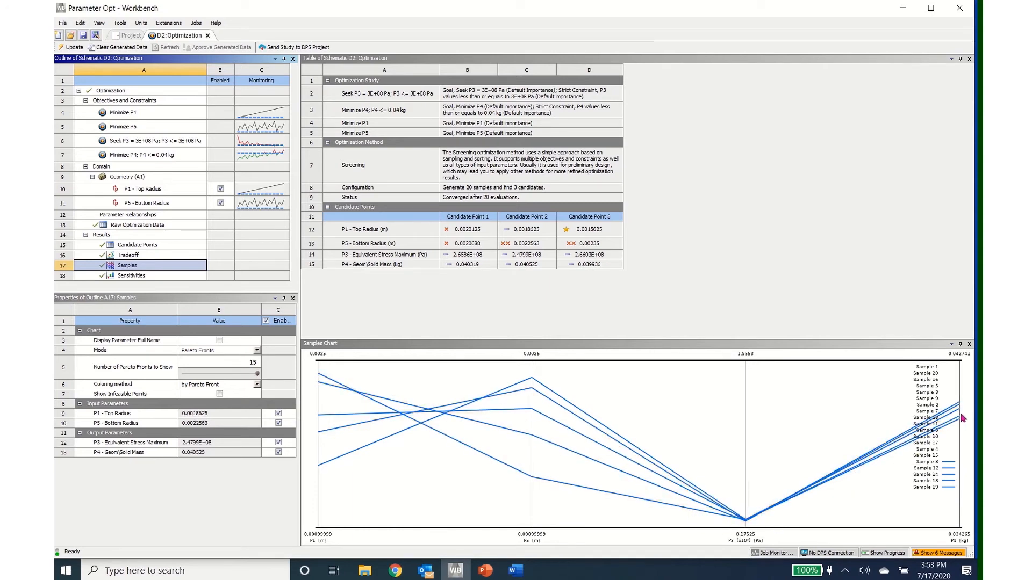
left_click(536, 430)
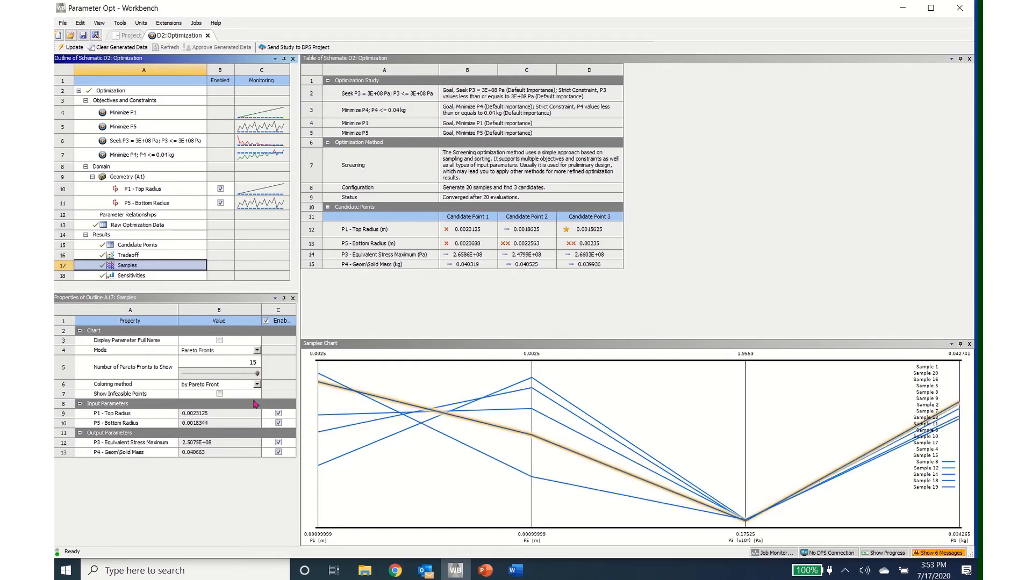
left_click(278, 414)
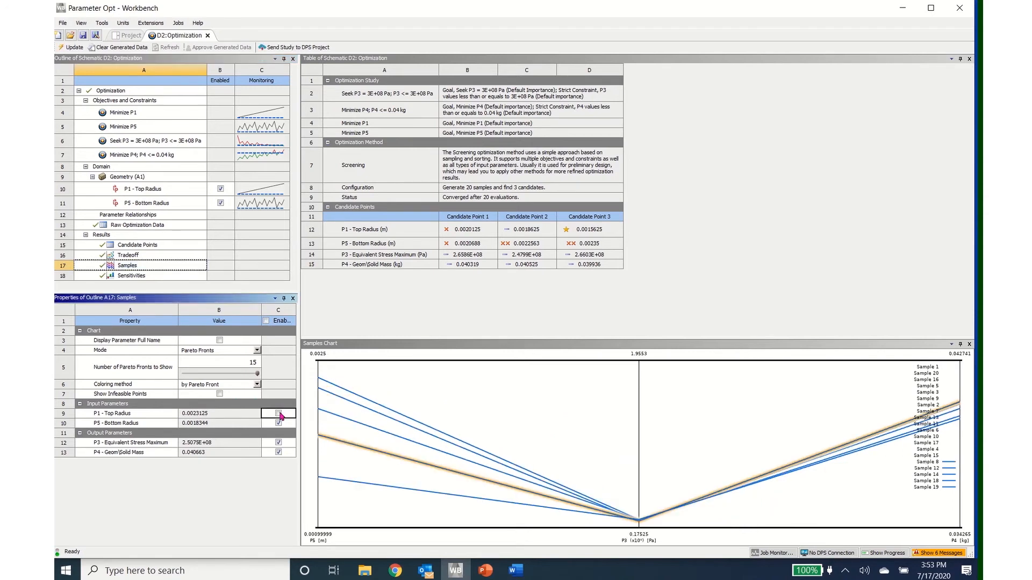
left_click(278, 414)
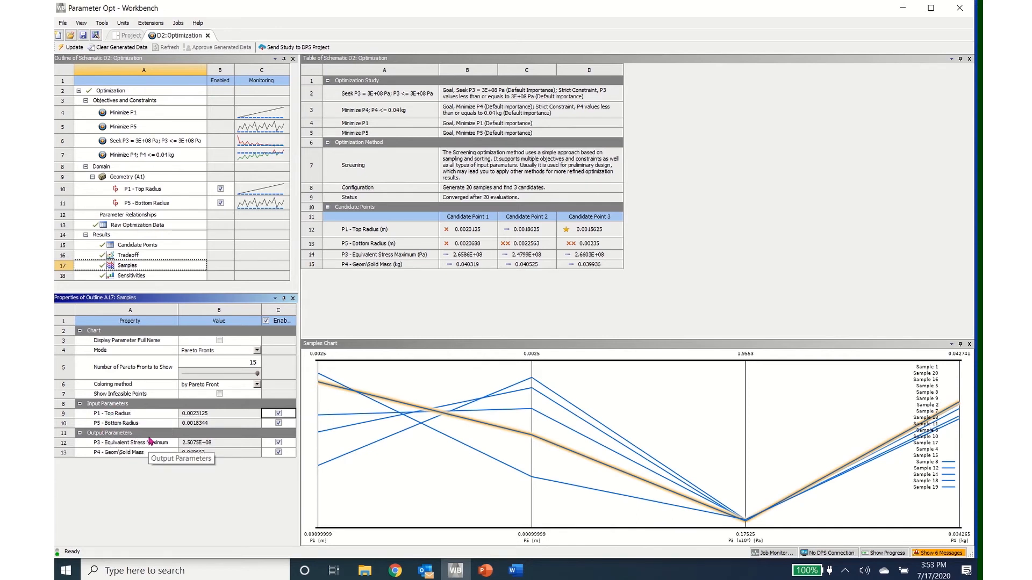
Step: View the Sensitivities chart and examine how the top and bottom radii affect equivalent stress and mass
left_click(138, 277)
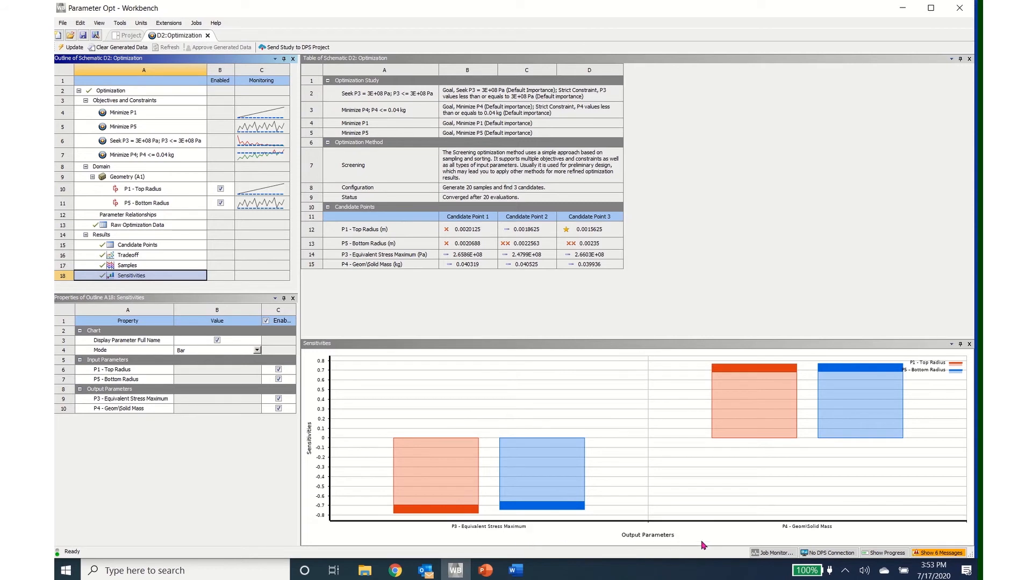
mouse_move(418, 463)
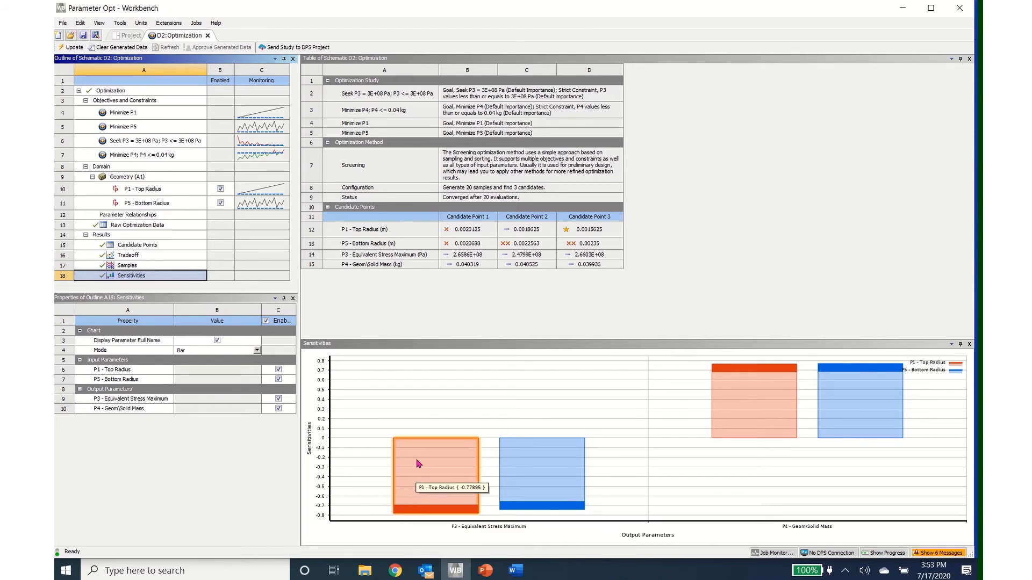
mouse_move(548, 462)
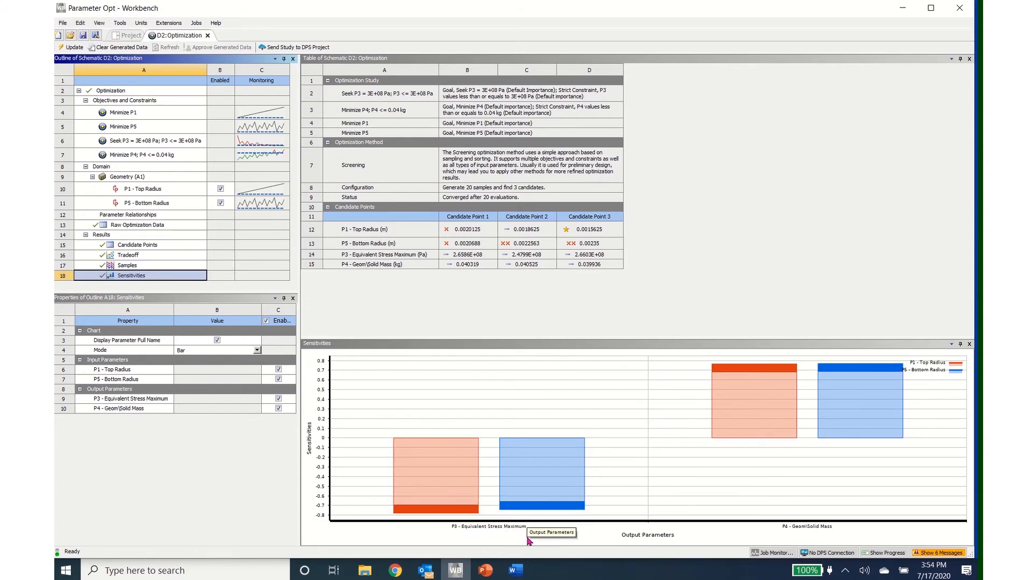
mouse_move(450, 510)
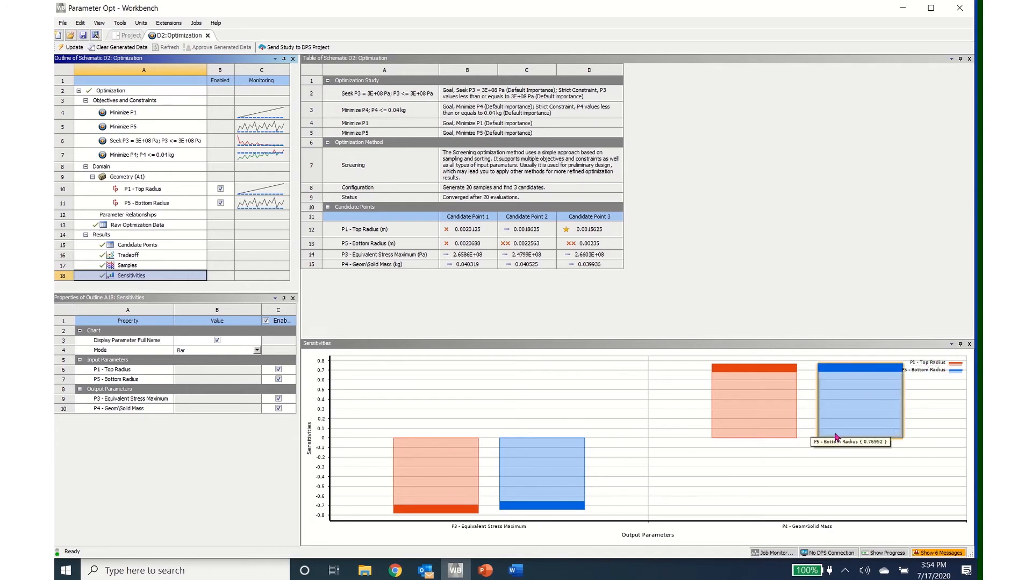
mouse_move(551, 480)
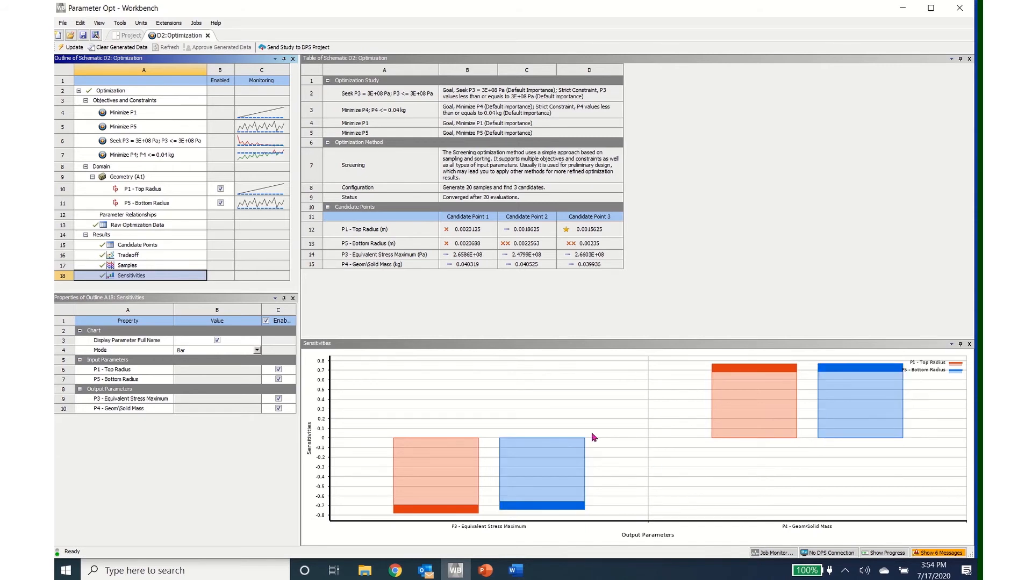
Step: Close the Optimization view and add a standalone Parameters Correlation system to the project schematic beside the second Direct Optimization
mouse_move(737, 440)
left_click(208, 36)
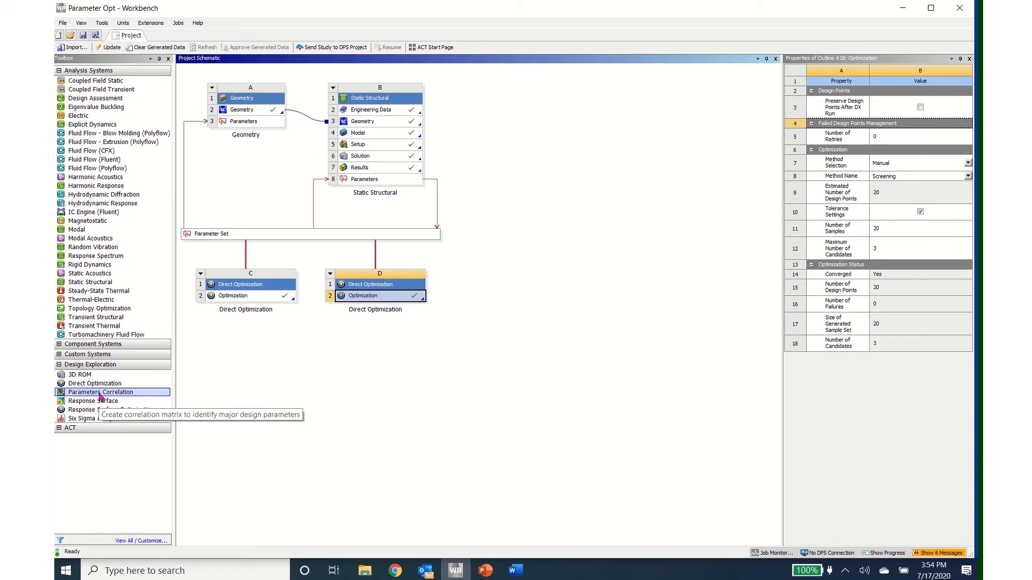
left_click_drag(100, 396, 499, 295)
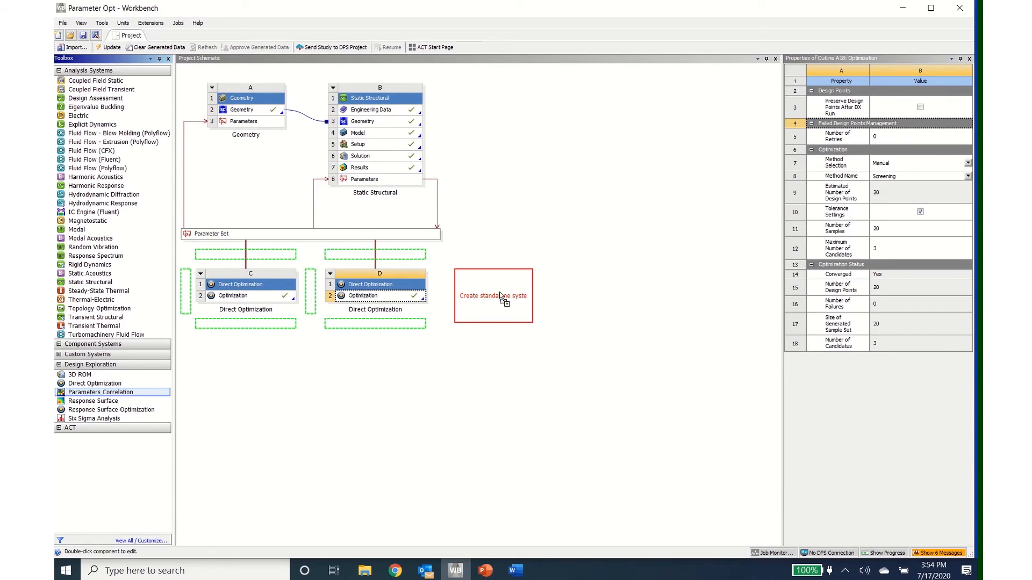
left_click_drag(500, 295, 499, 295)
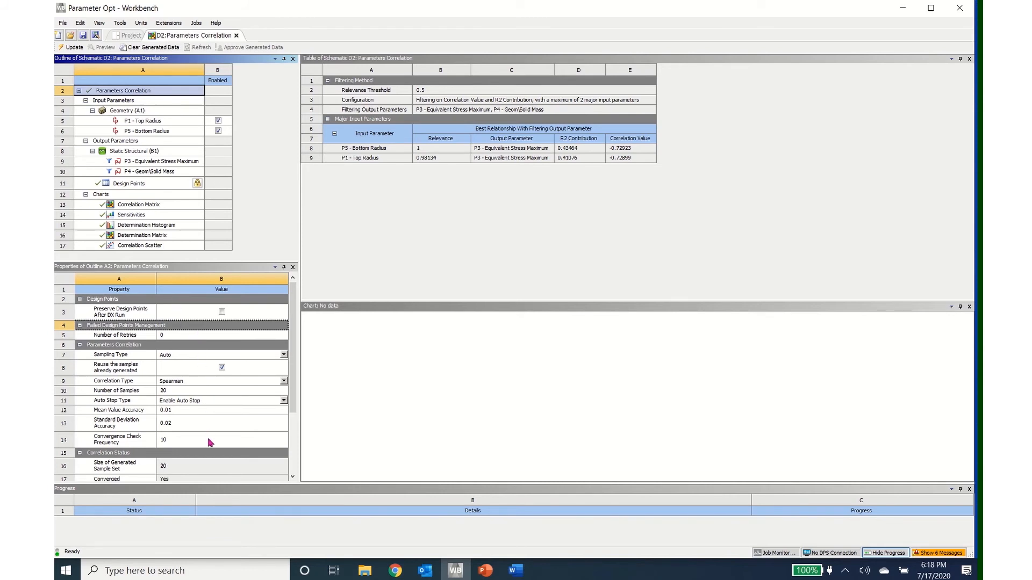
Step: Choose Spearman as the Parameters Correlation's correlation type and view its Design Points table
left_click(284, 382)
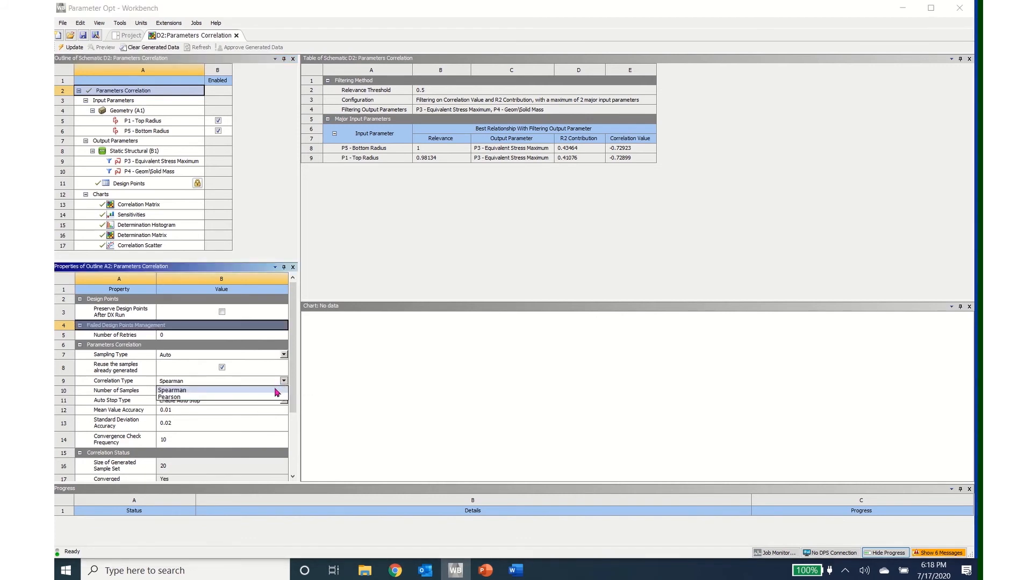
left_click(276, 392)
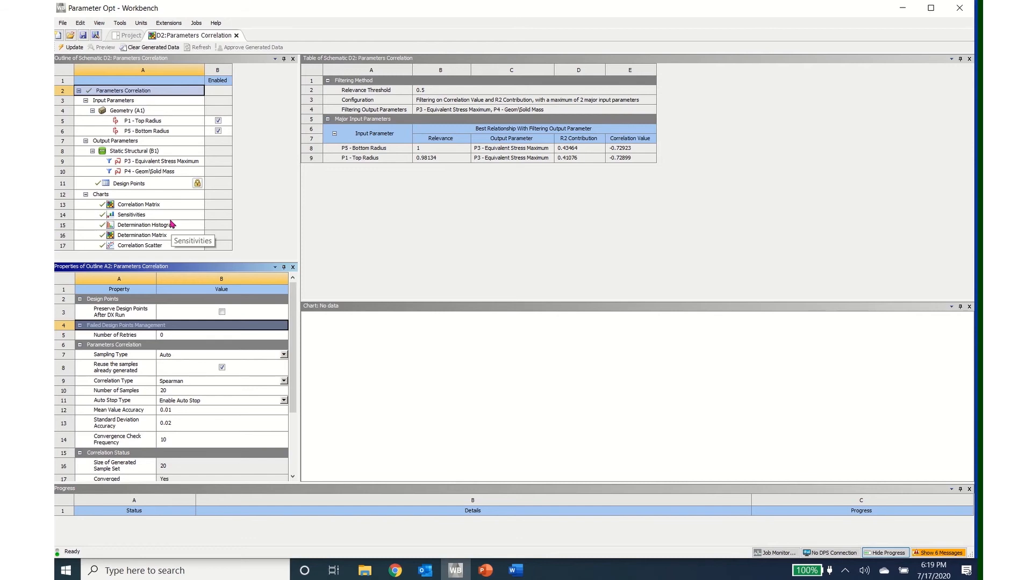
left_click(145, 185)
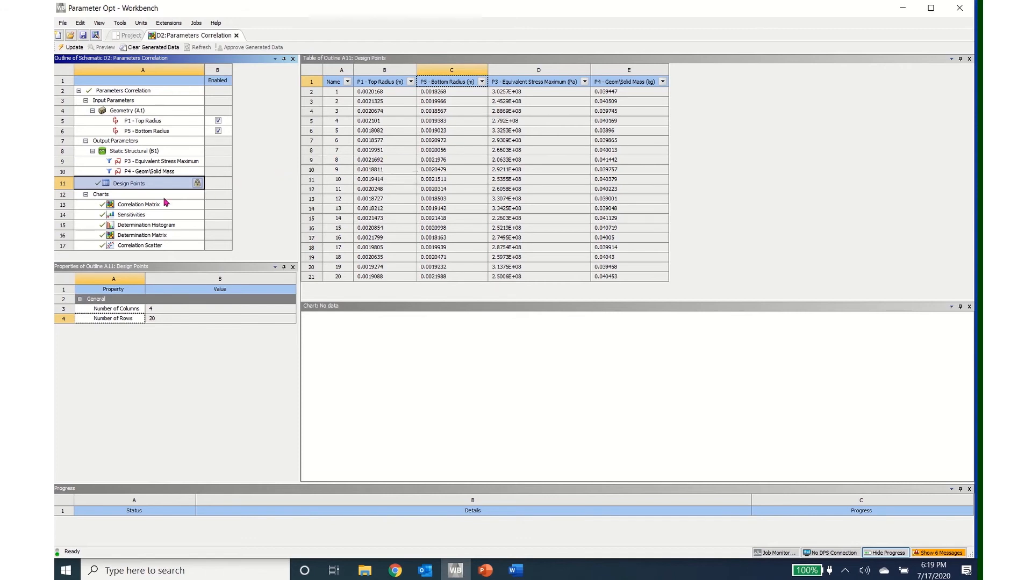
Step: View the Correlation Matrix and examine the correlation values between the two radii, equivalent stress and solid mass
left_click(137, 206)
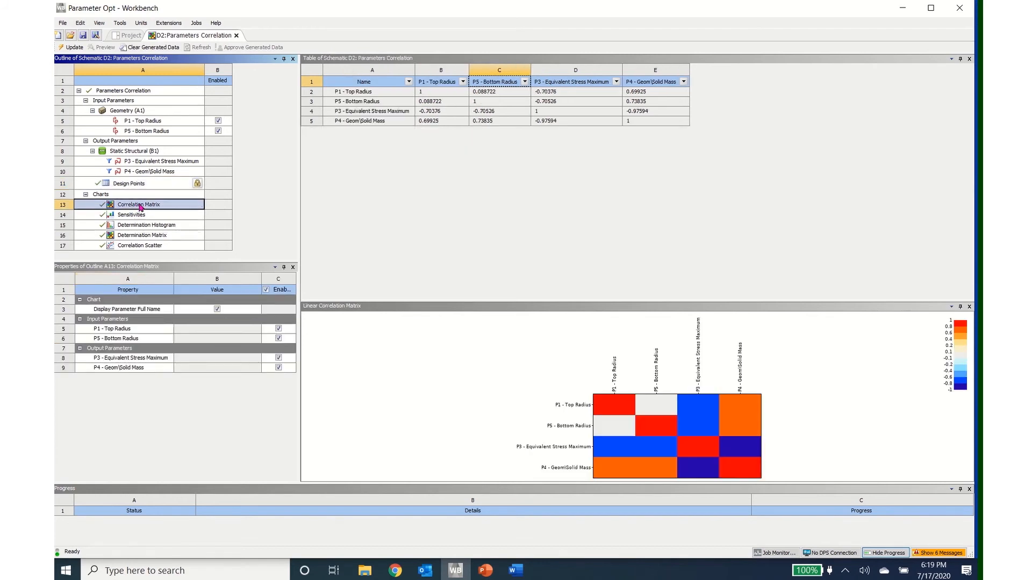
mouse_move(621, 433)
mouse_move(663, 476)
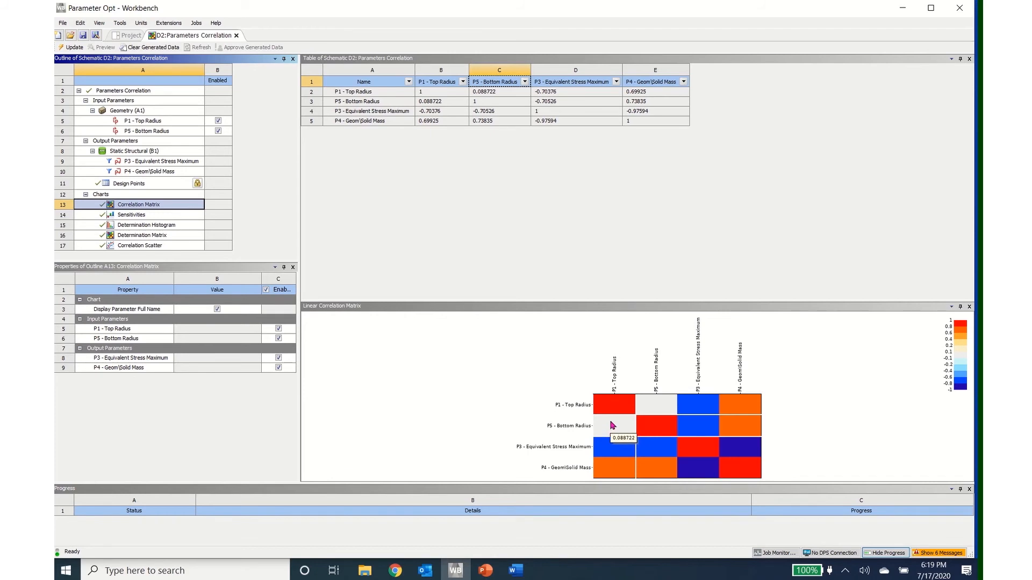
mouse_move(661, 433)
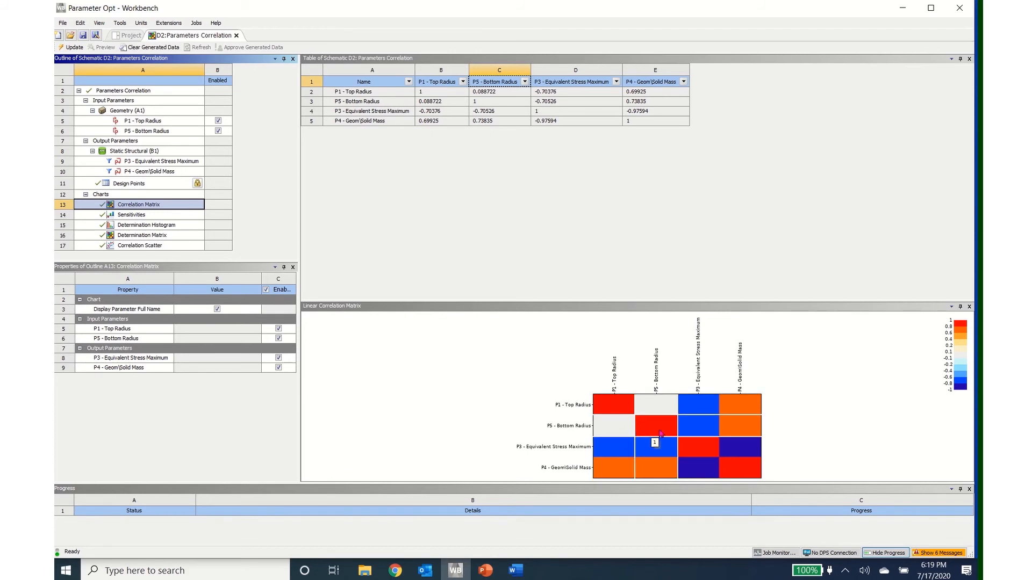
mouse_move(737, 471)
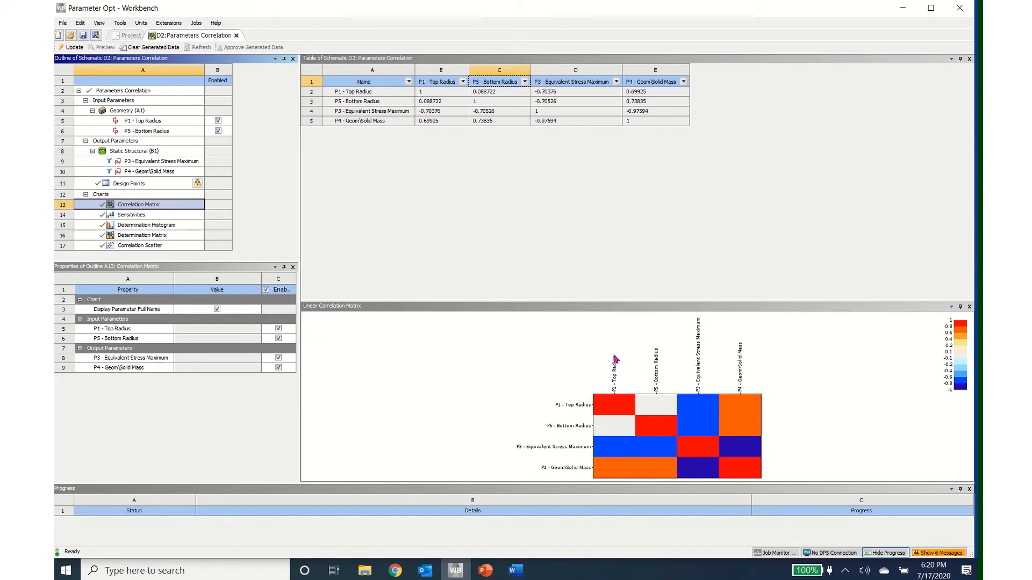
mouse_move(606, 428)
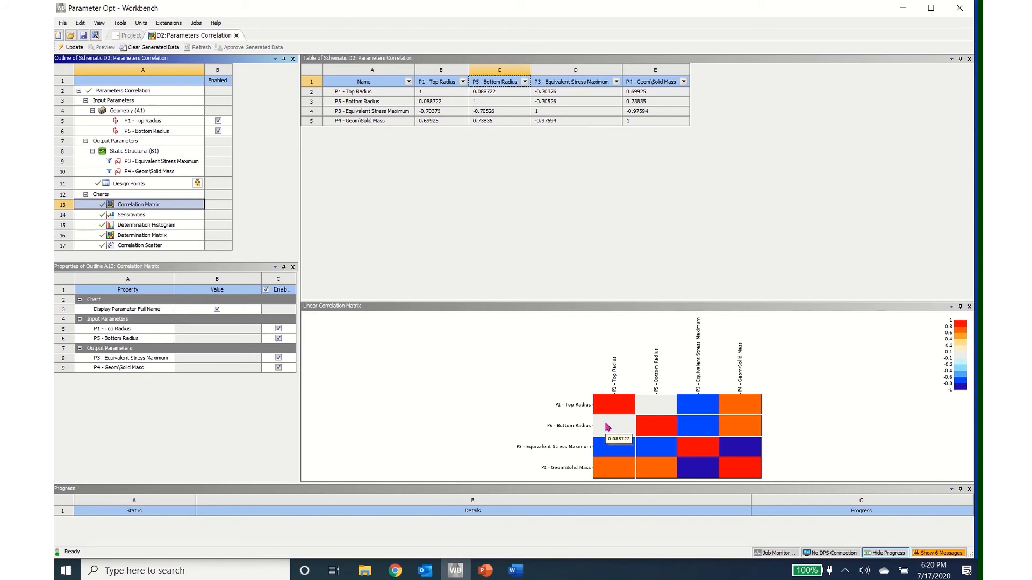
mouse_move(643, 458)
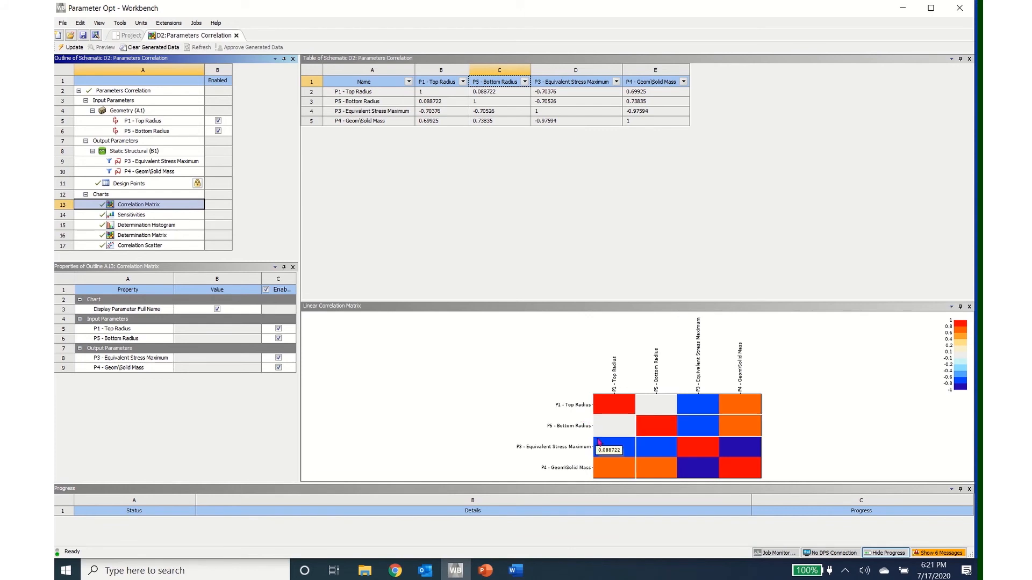
mouse_move(690, 472)
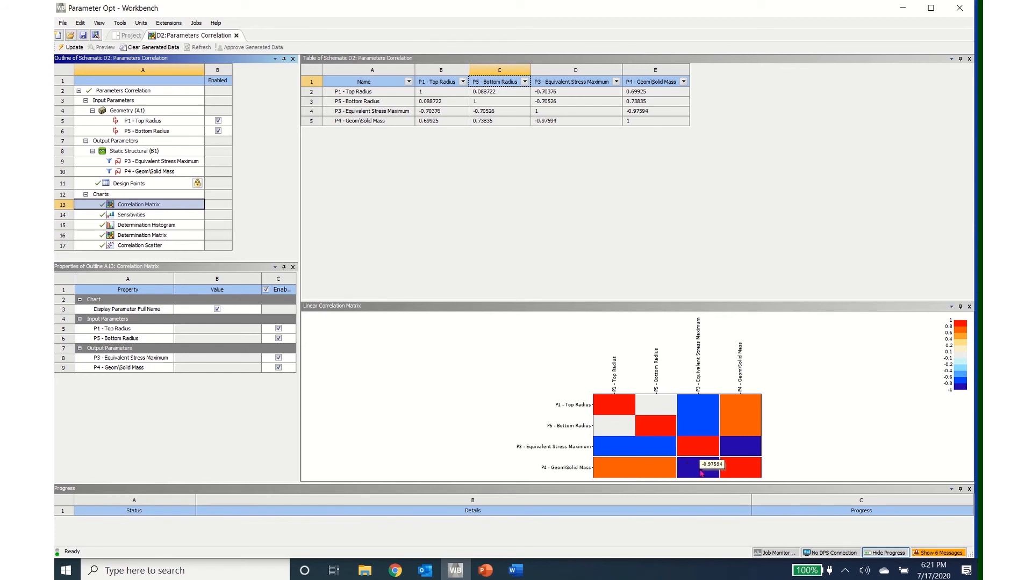
mouse_move(692, 394)
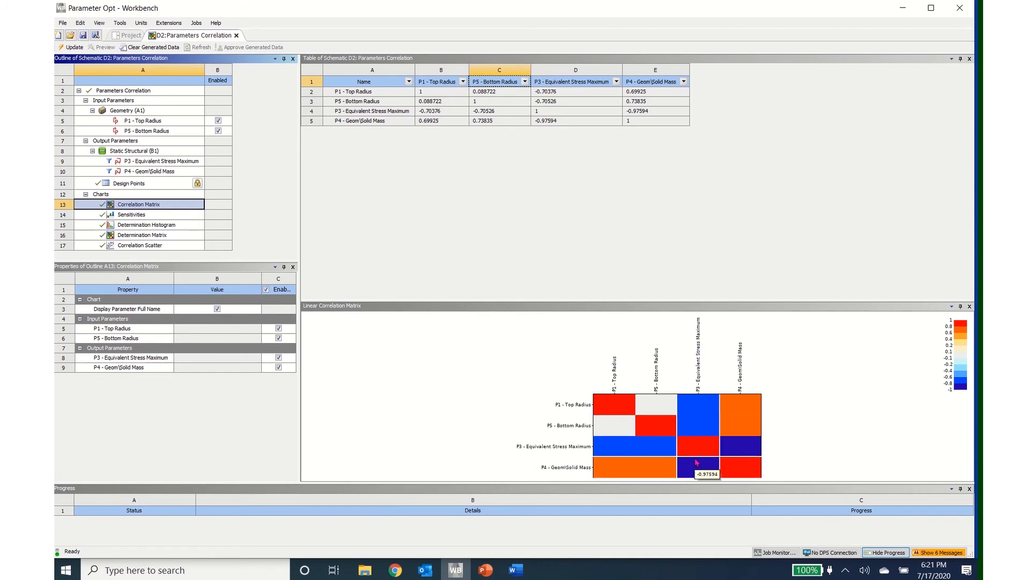
mouse_move(734, 449)
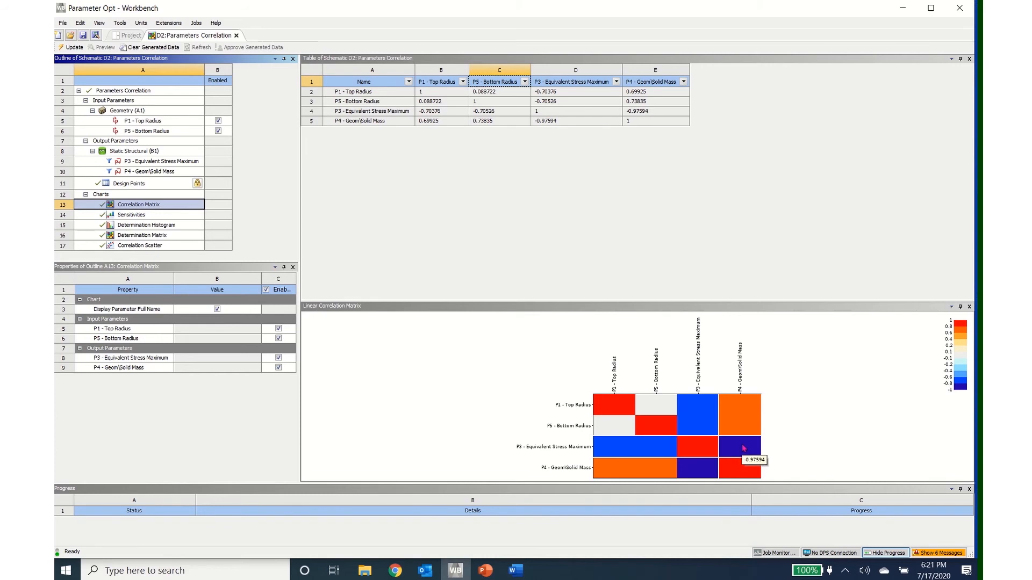
Step: Examine the Parameters Correlation's Sensitivities chart for the bottom radius and view the Correlation Scatter chart
left_click(144, 216)
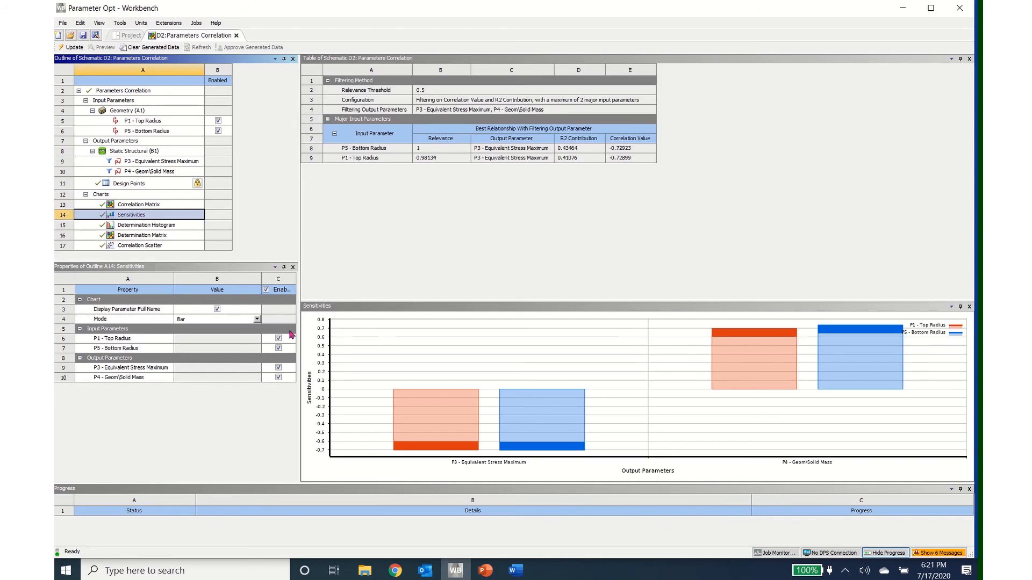
mouse_move(542, 418)
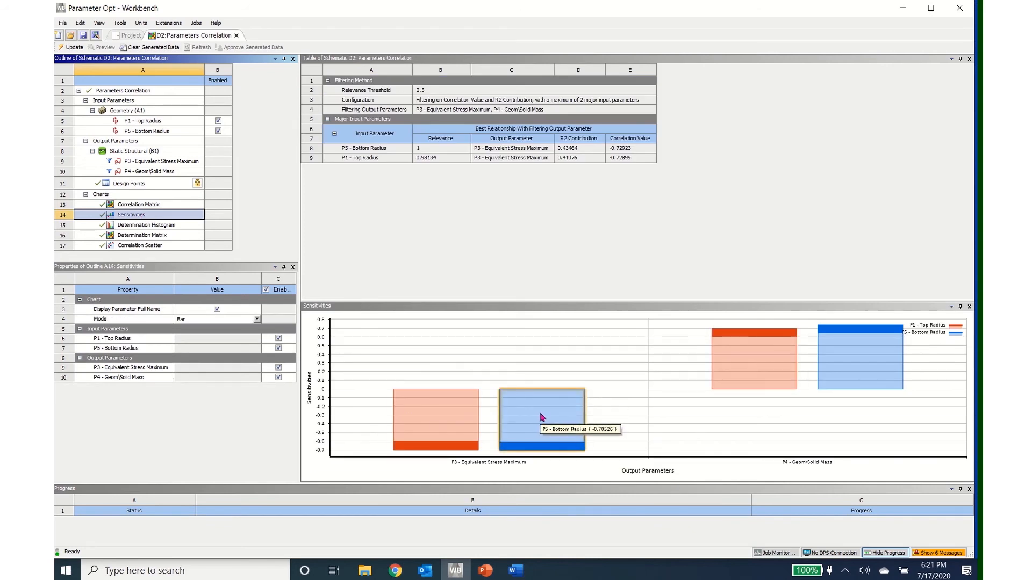
left_click(157, 246)
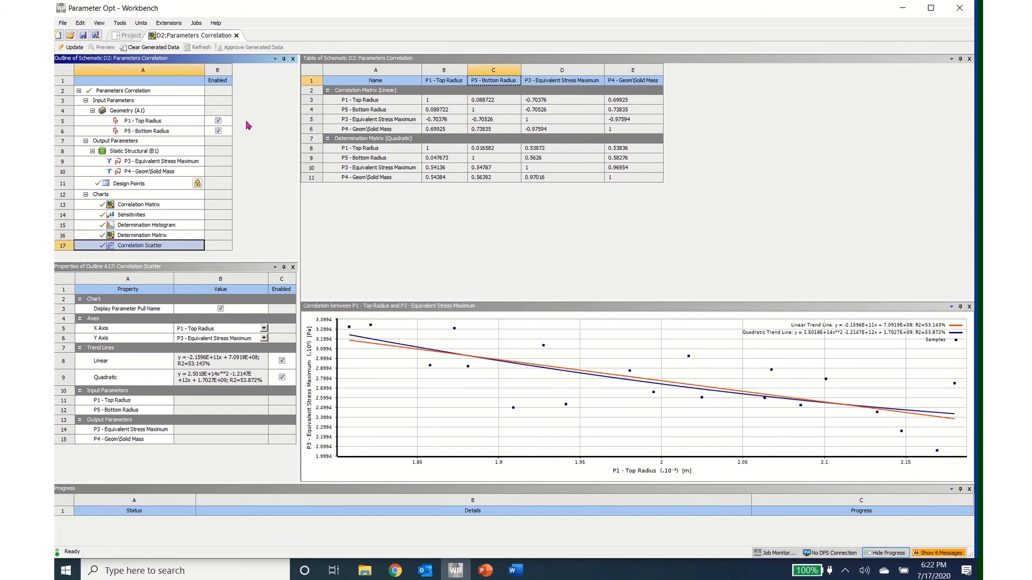
Step: Close the Parameters Correlation view and open the Design of Experiments of the Response Surface system
left_click(236, 35)
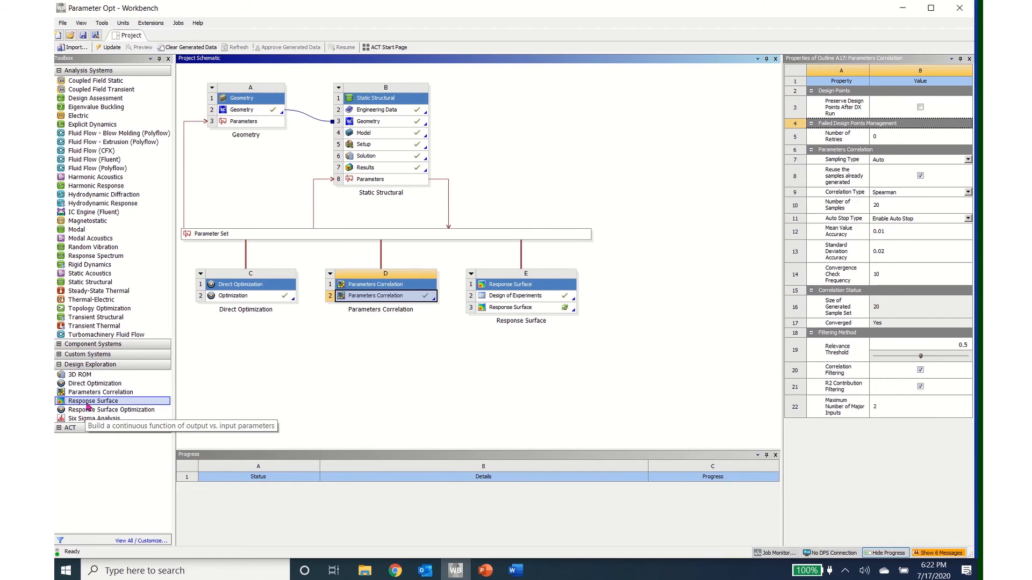
left_click_drag(89, 406, 121, 403)
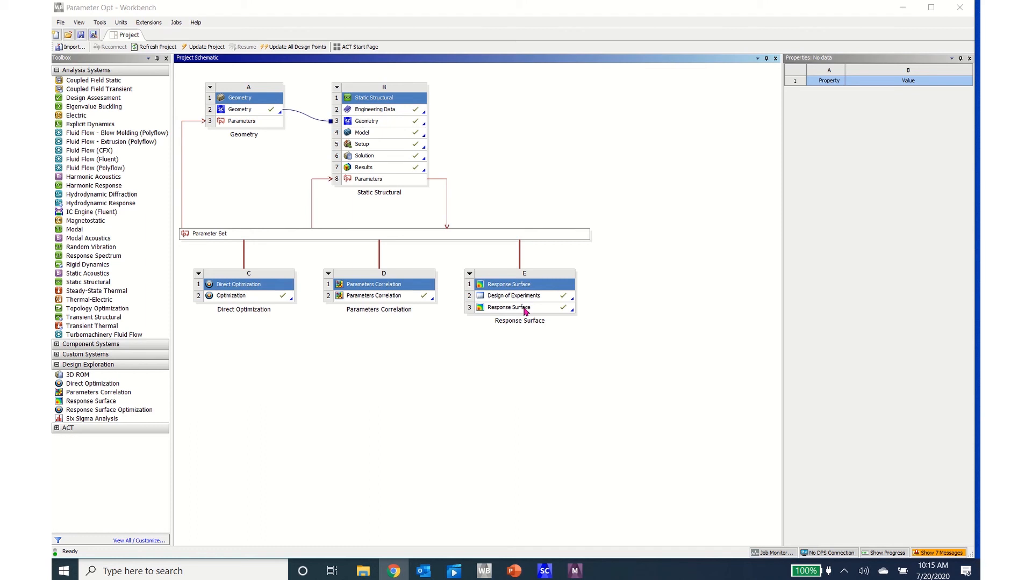
double_click(522, 300)
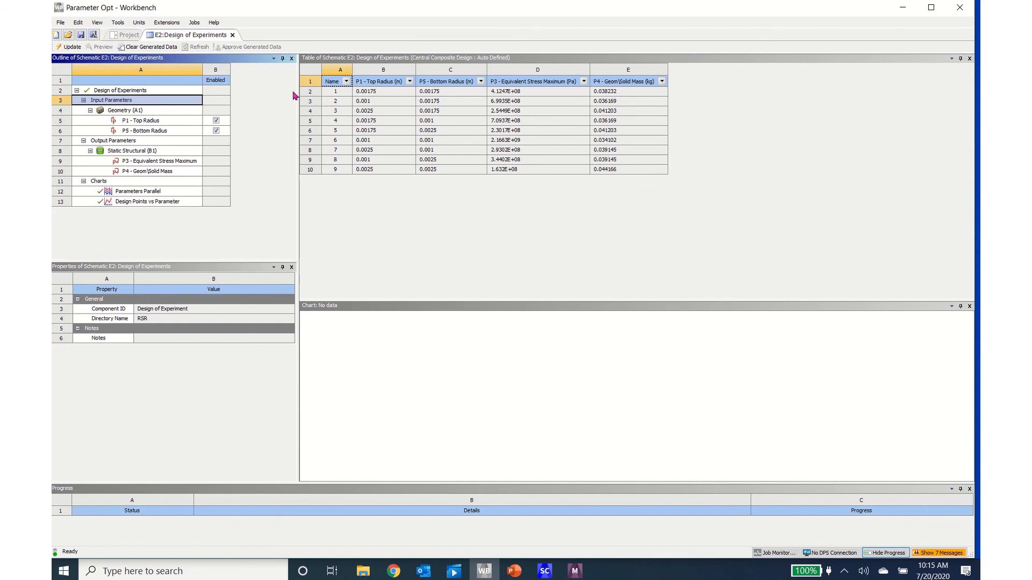
Step: Review the available Design of Experiments types, leaving Central Composite Design selected
left_click(156, 92)
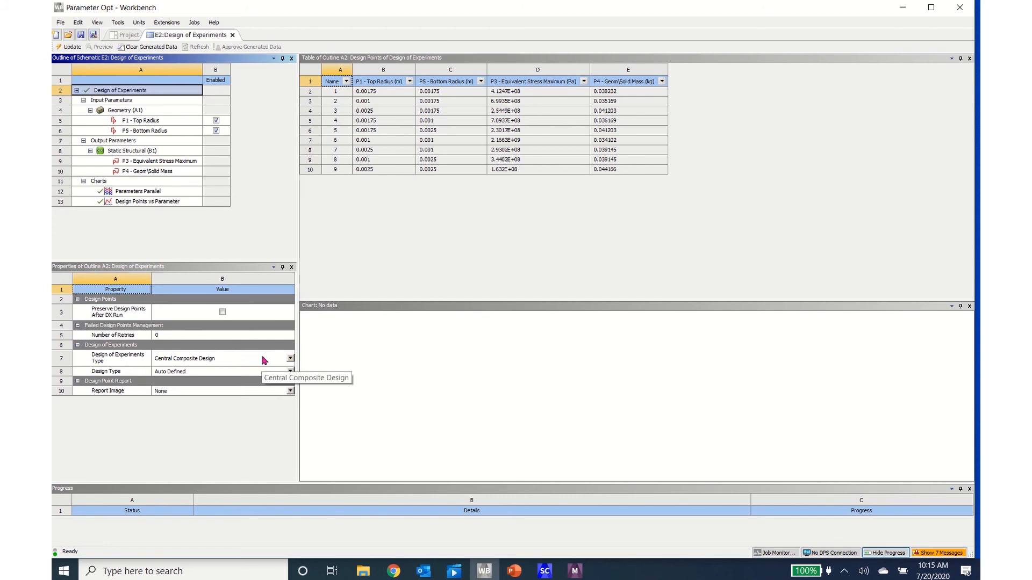
left_click(290, 359)
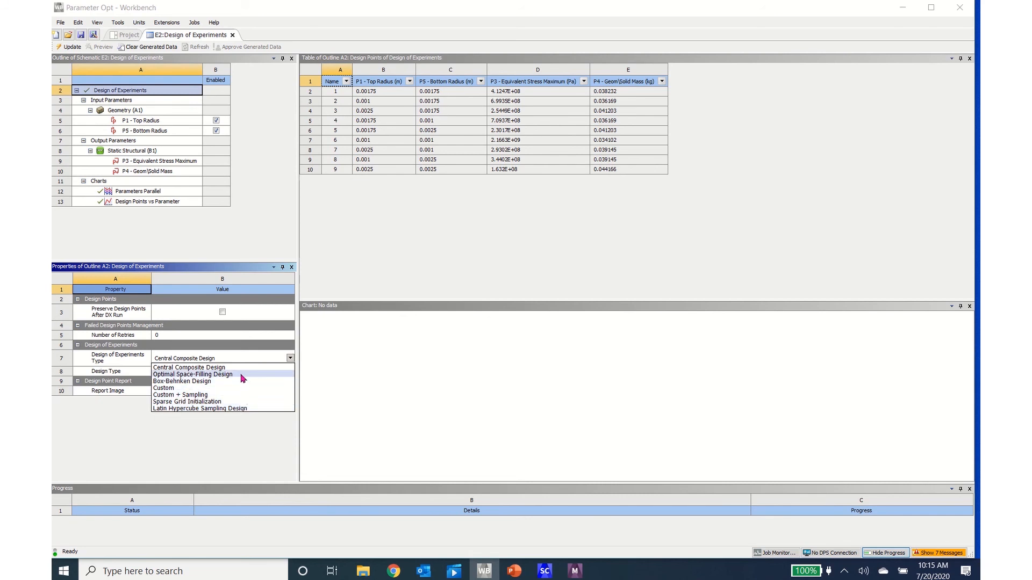
left_click(226, 439)
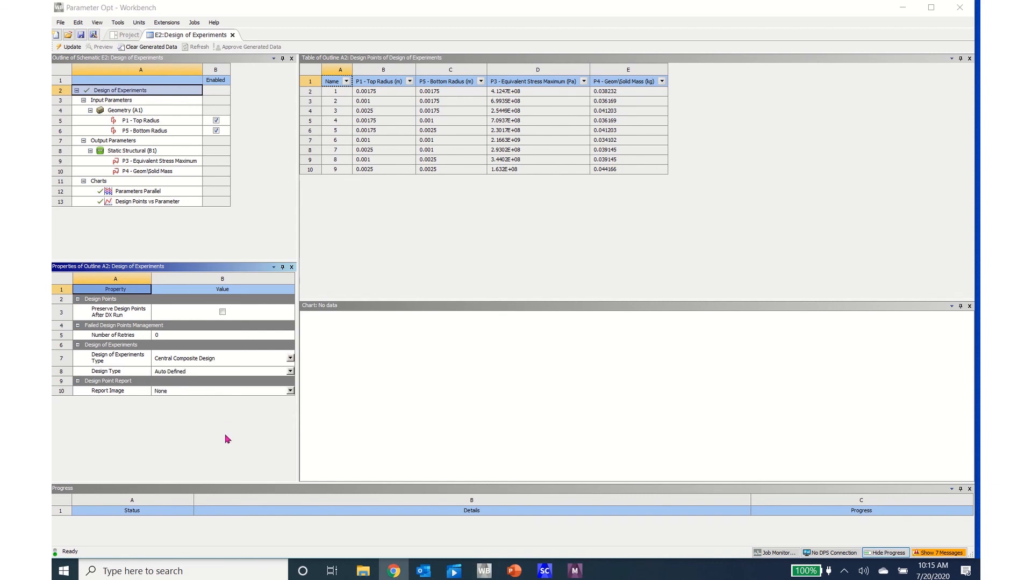
Step: Check the lower and upper bounds of the P1 - Top Radius and P5 - Bottom Radius input parameters
left_click(134, 112)
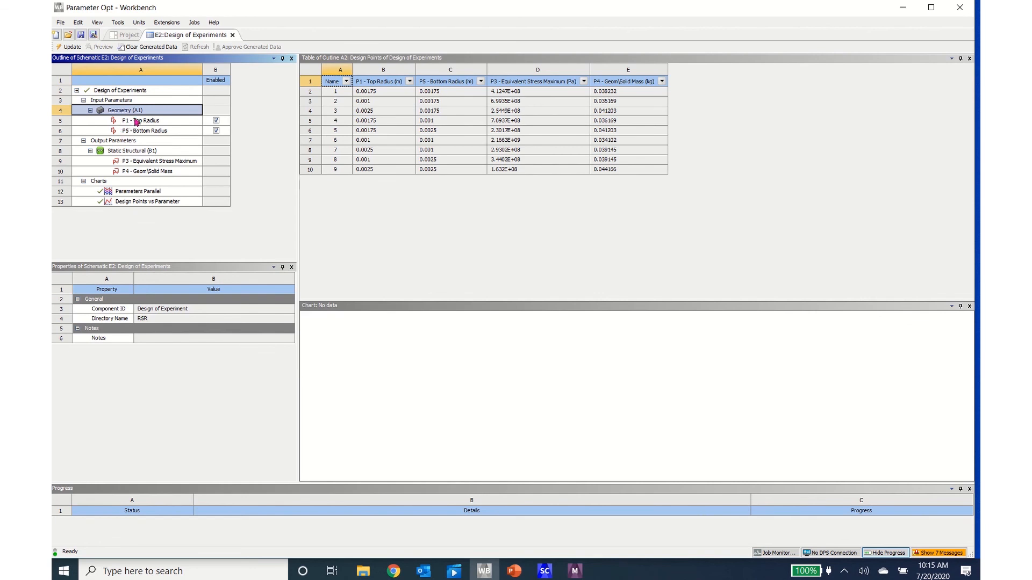
left_click(138, 122)
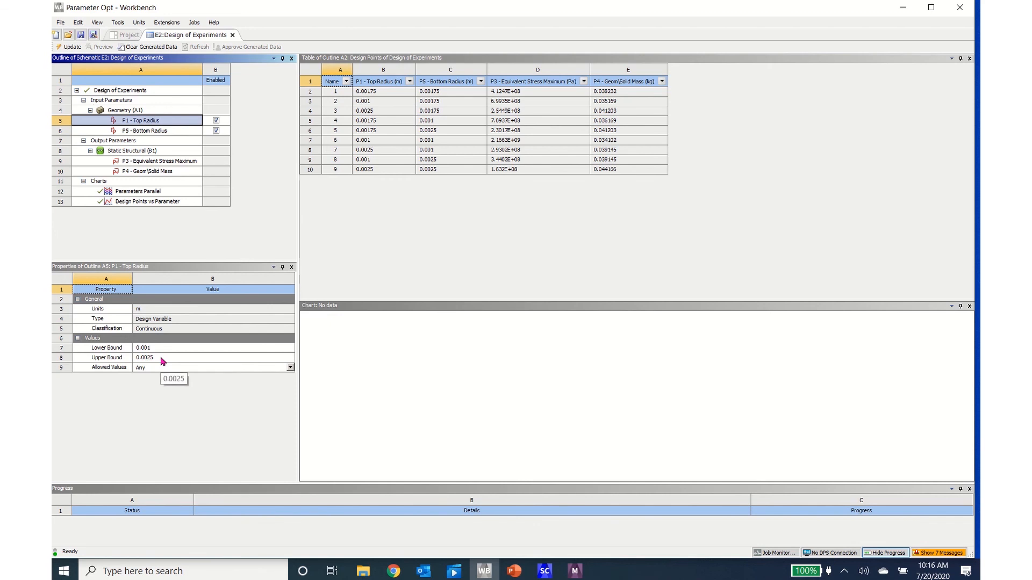
left_click(159, 134)
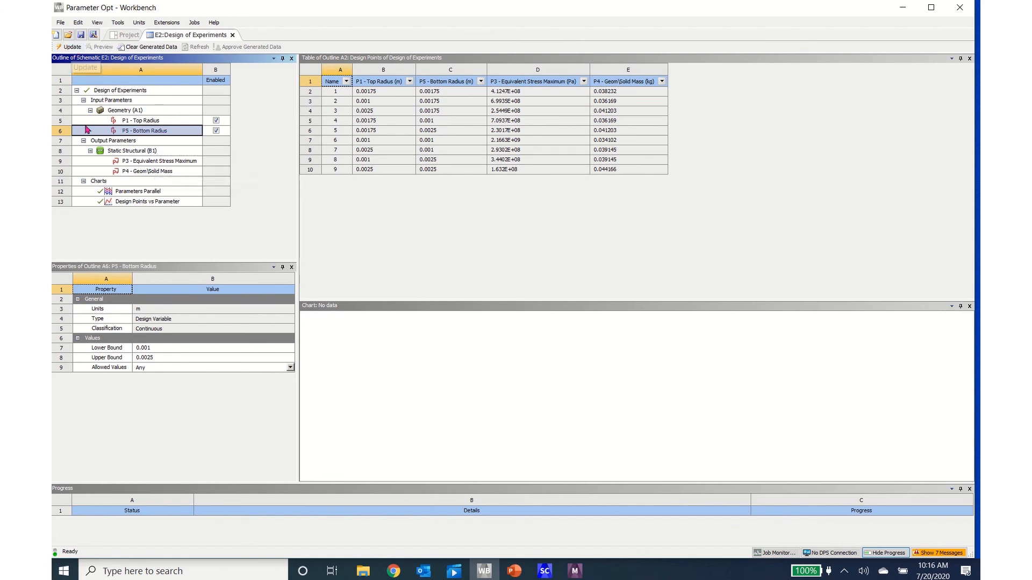
Step: View the Parameters Parallel chart, toggle both radius parameters off and back on, and highlight individual design point lines to read their values
left_click(145, 193)
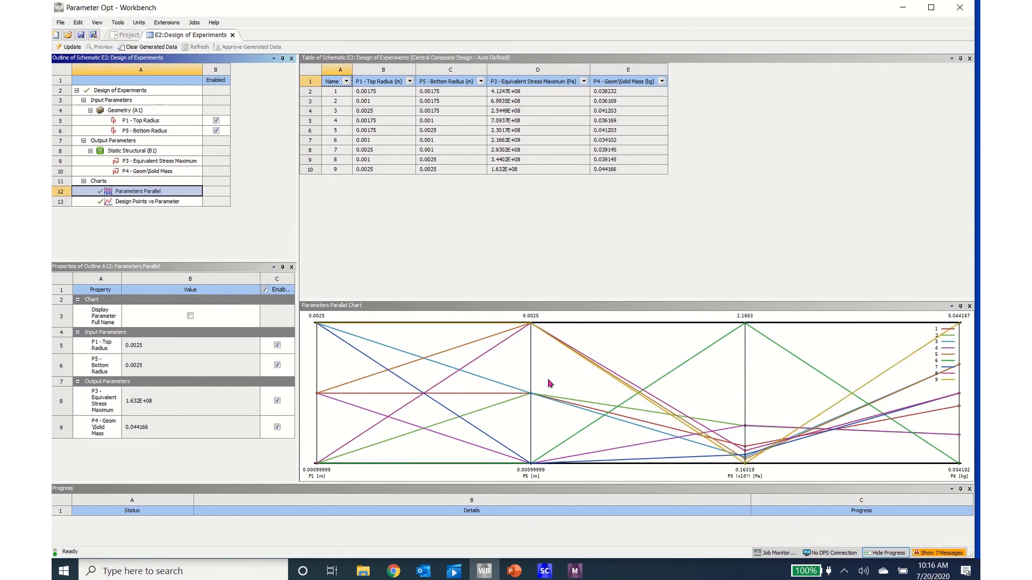
left_click(277, 346)
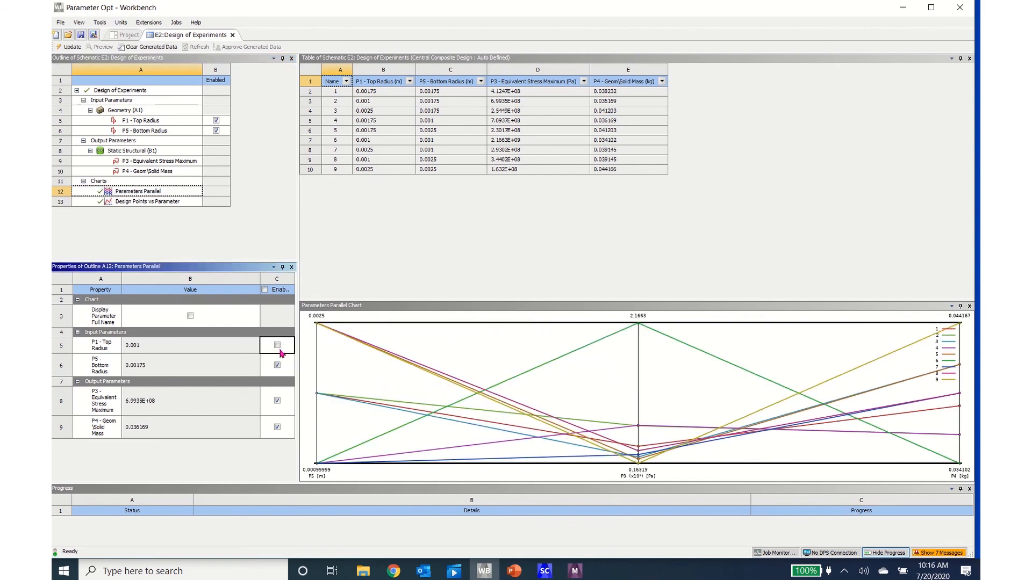
left_click(277, 366)
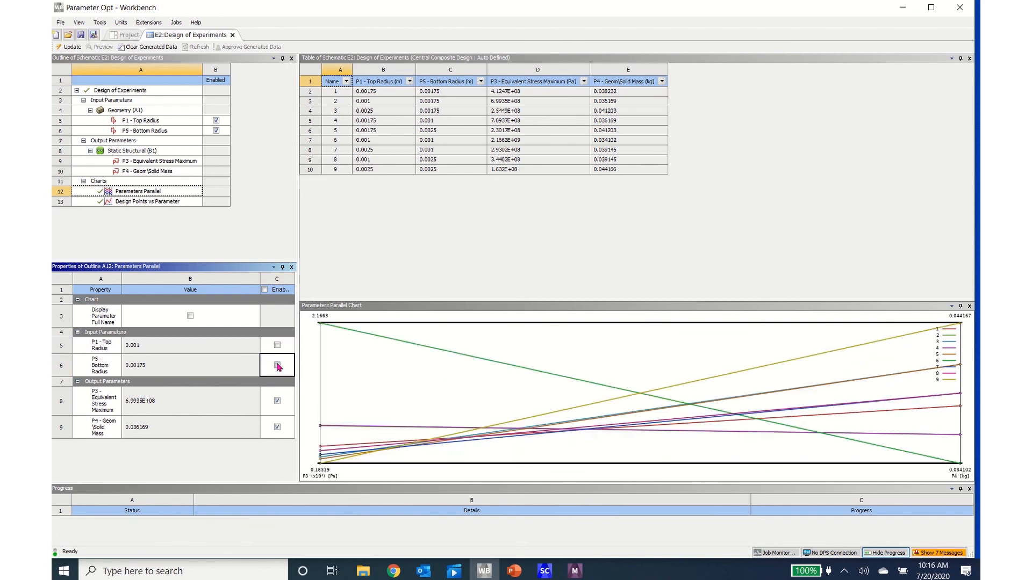
left_click(277, 366)
left_click(278, 346)
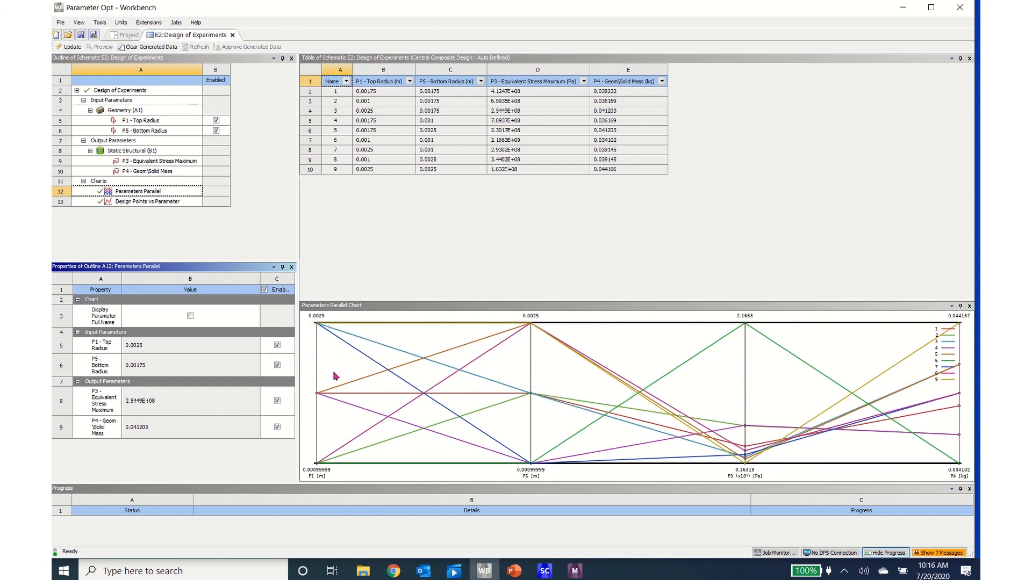
left_click(497, 442)
left_click(951, 397)
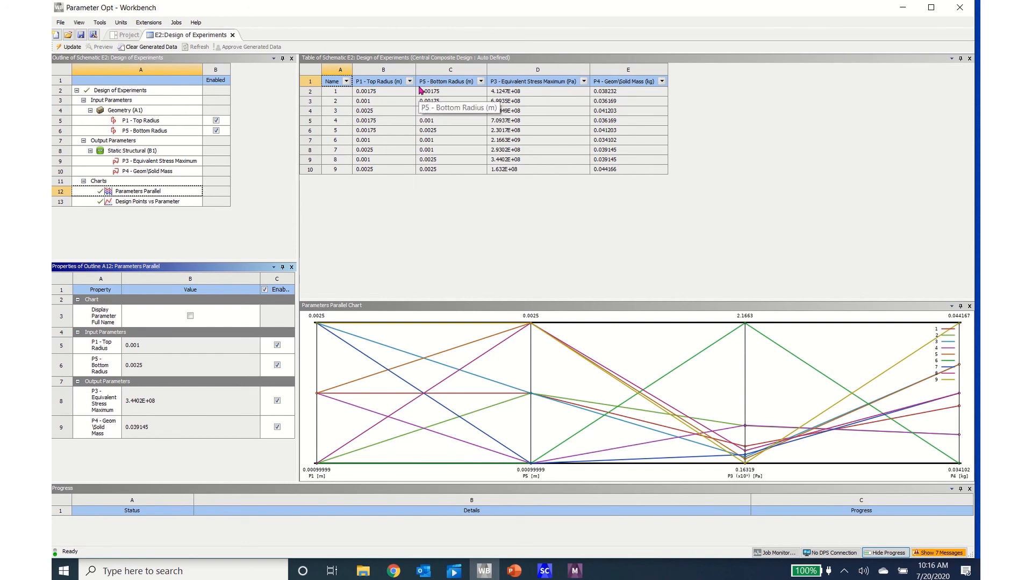
Step: Show the Design Points vs Parameter chart and set its top X-axis to P4 - Geom\Solid Mass
left_click(161, 204)
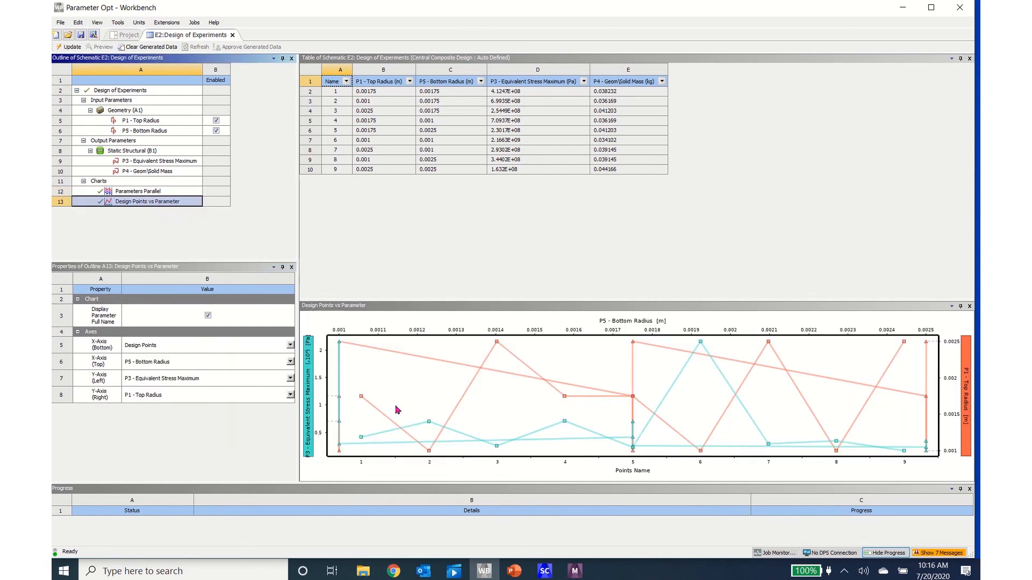
left_click(290, 362)
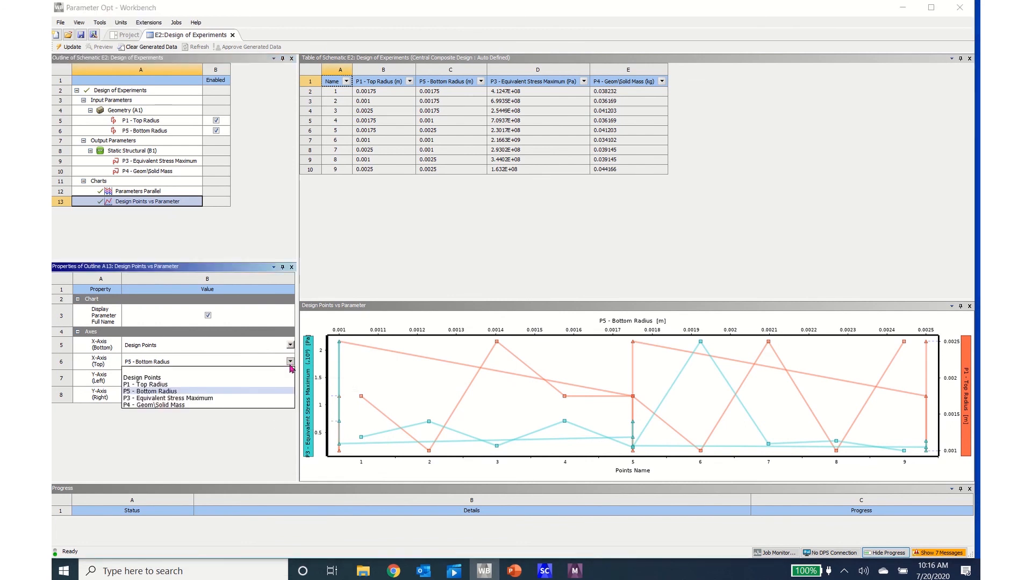
left_click(255, 406)
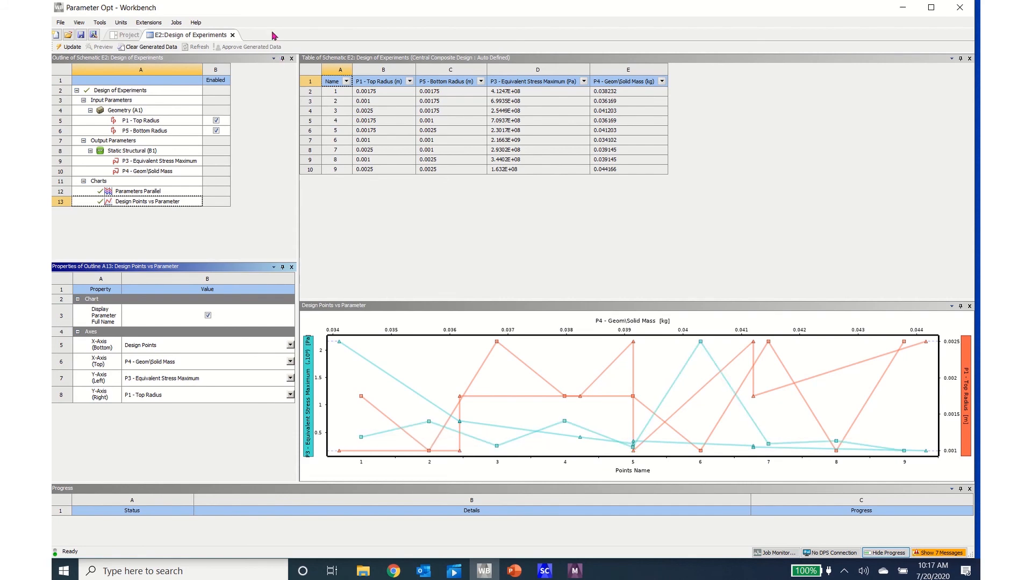
Step: Open the Response Surface component of system E and examine its overall properties, including the response surface type
left_click(233, 35)
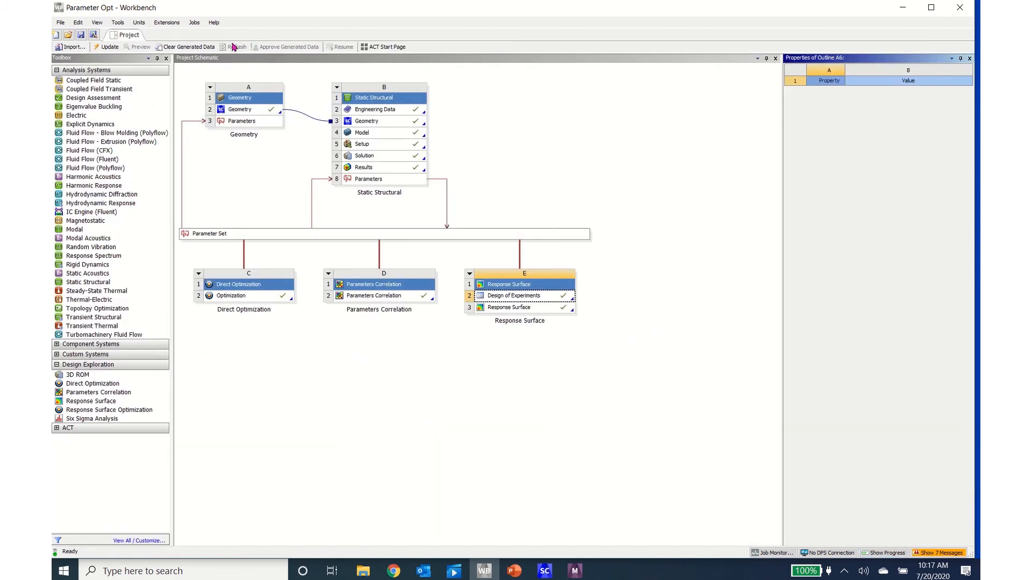
double_click(509, 307)
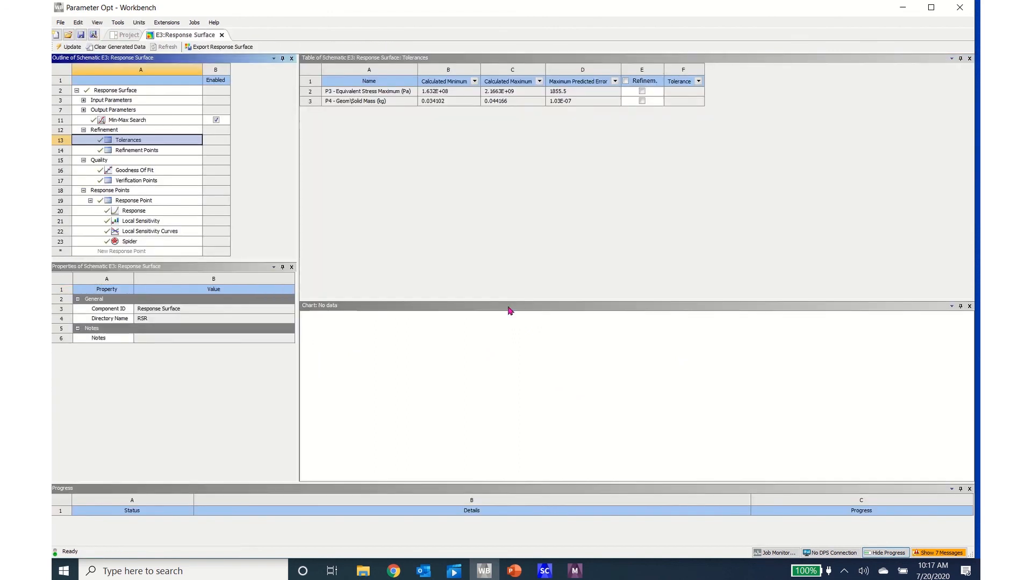
left_click(149, 91)
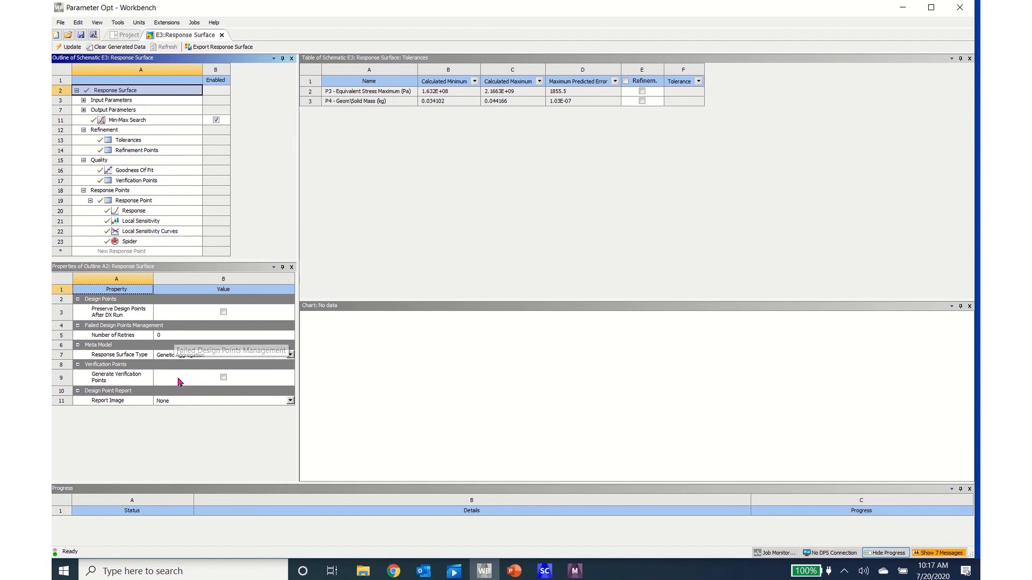
Step: Check the bounds of the P1 - Top Radius and P5 - Bottom Radius inputs and view the Min-Max Search table
left_click(83, 100)
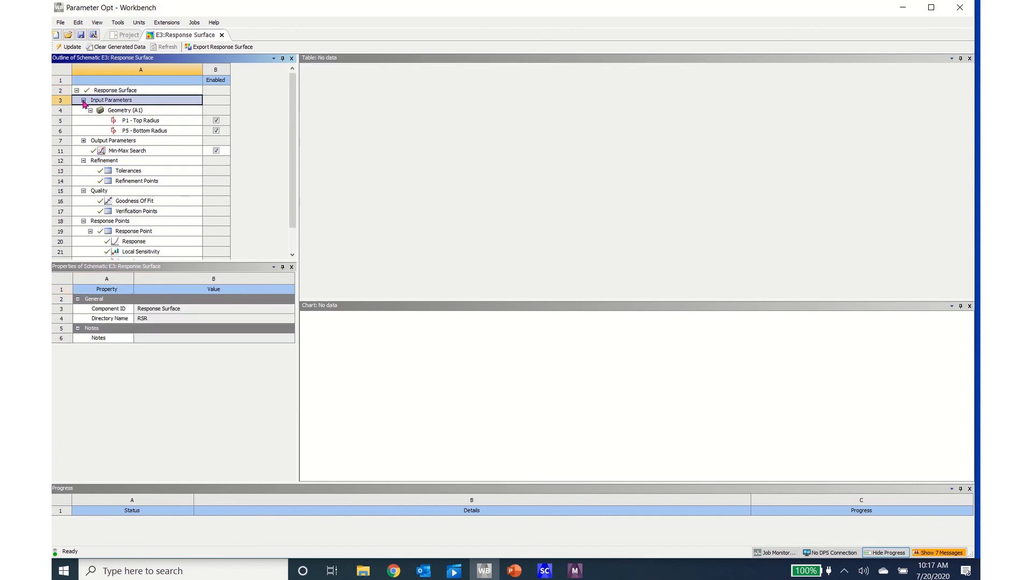
left_click(136, 122)
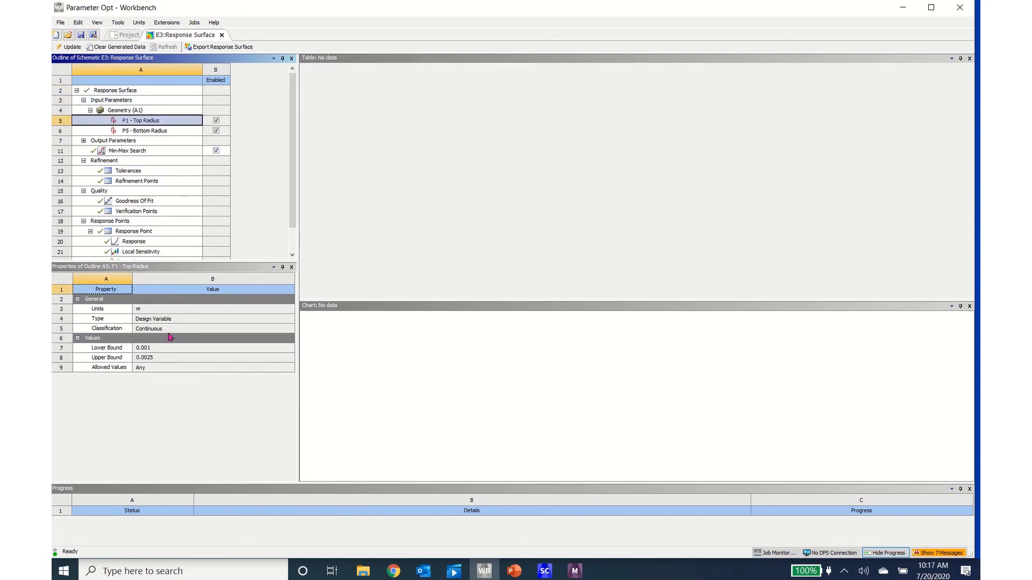
left_click(147, 132)
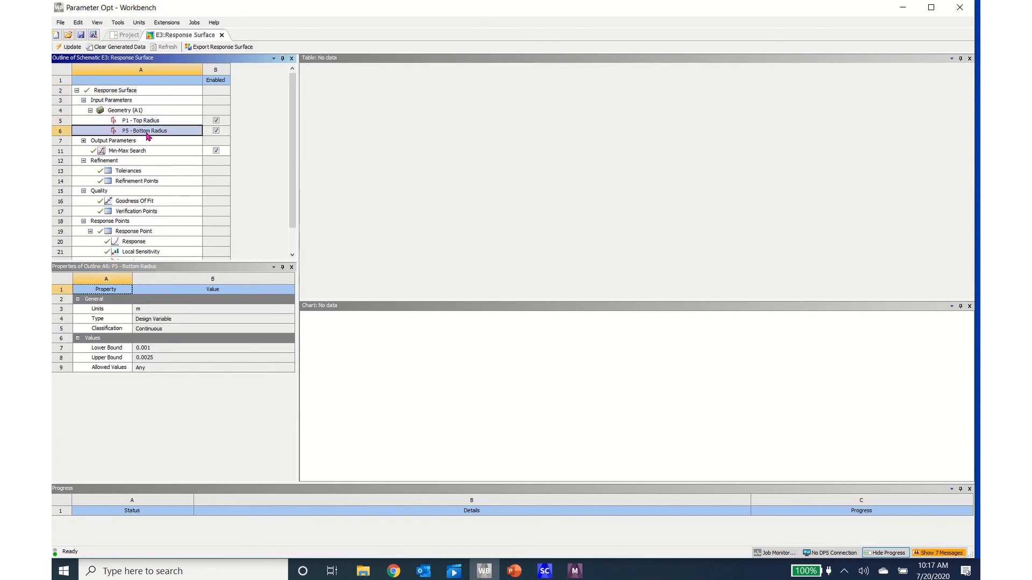
left_click(138, 152)
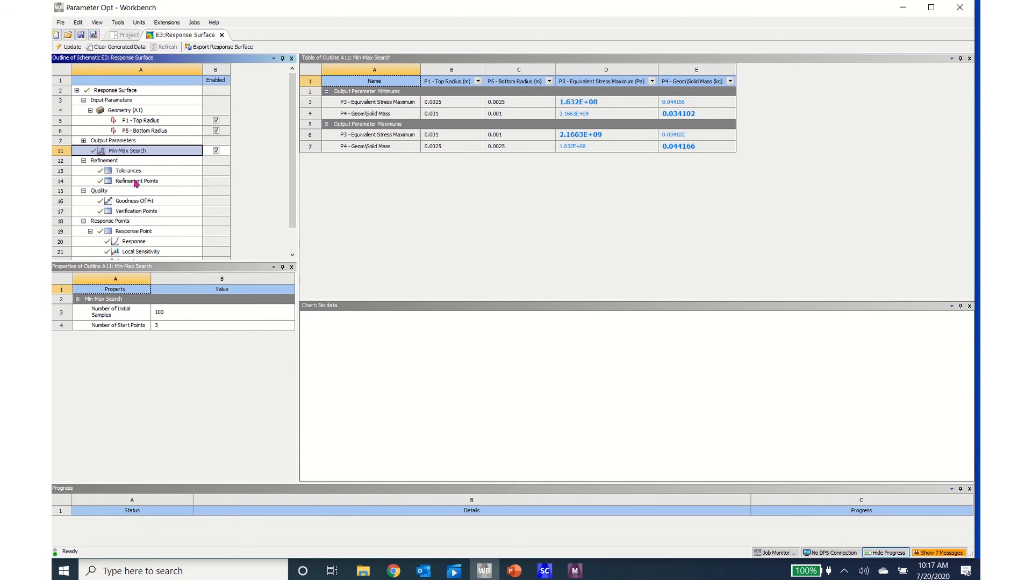
Step: Set the response point's P1 - Top Radius to 0.001675 m
left_click(136, 231)
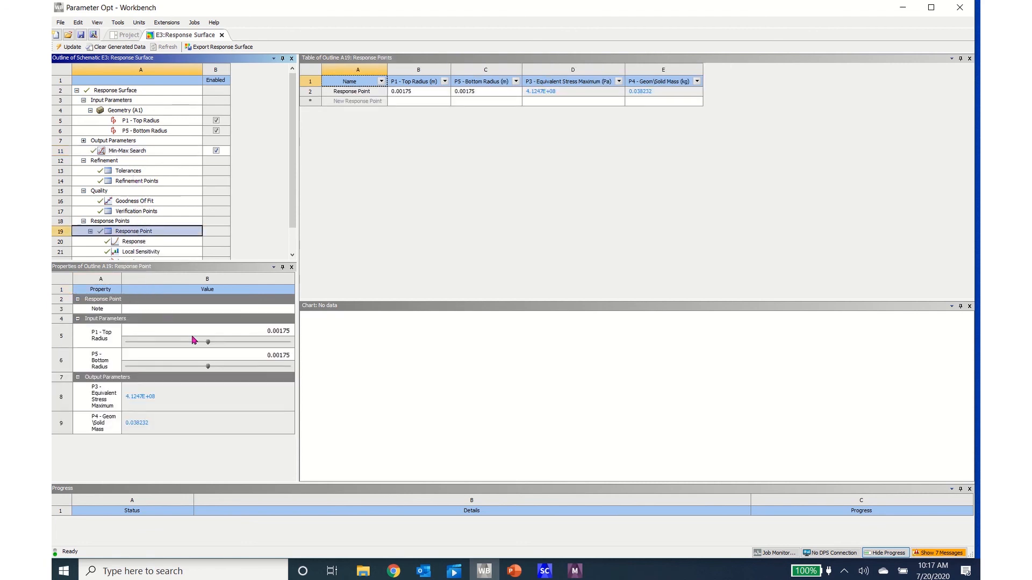
mouse_move(208, 342)
left_mouse_down()
mouse_move(196, 343)
mouse_move(231, 346)
mouse_move(200, 343)
left_mouse_up()
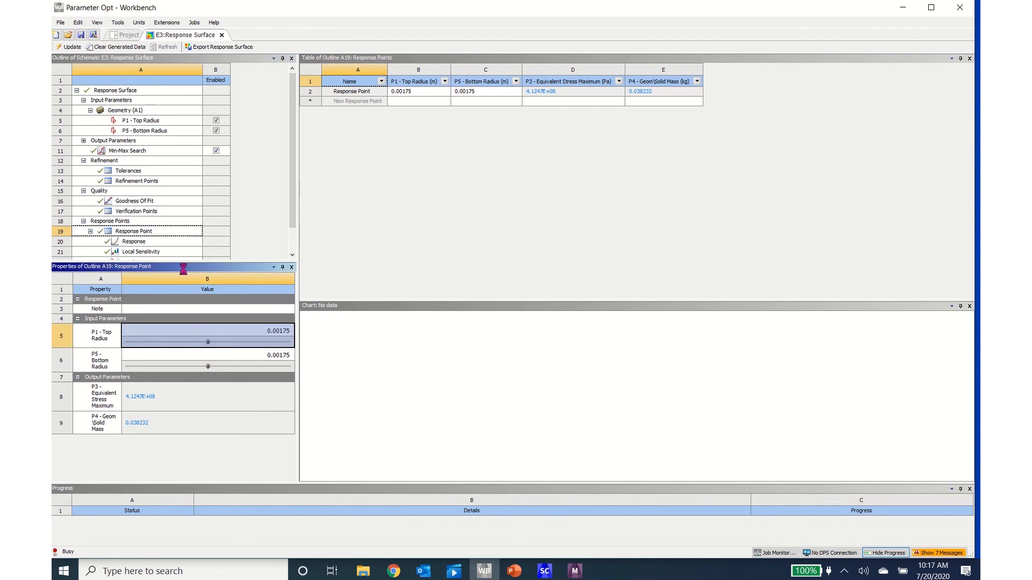
Step: Show the Response chart and set P1 - Top Radius to 0.00178 m and P5 - Bottom Radius to 0.00208 m
scroll(192, 250, "down", 1)
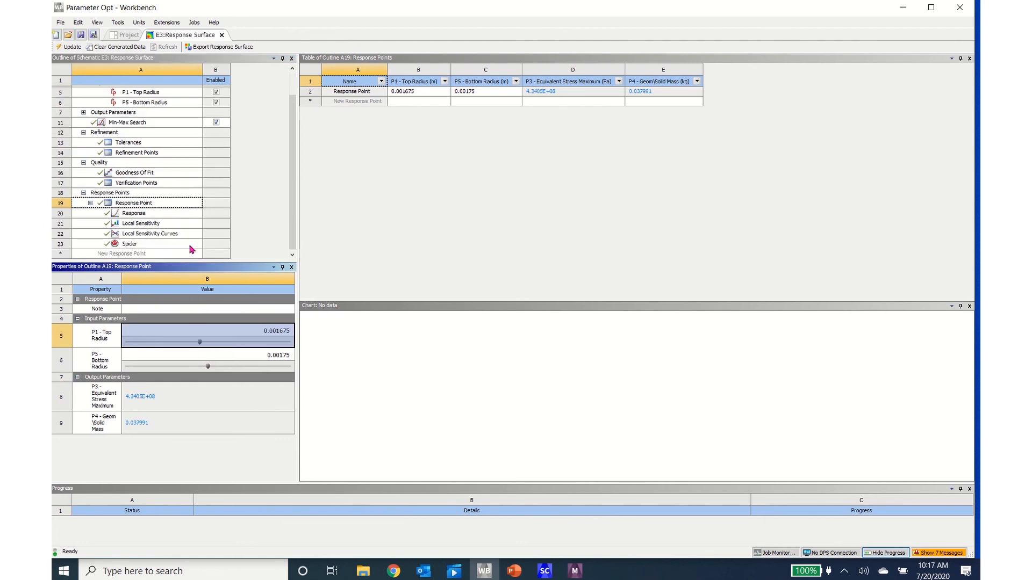
left_click(139, 214)
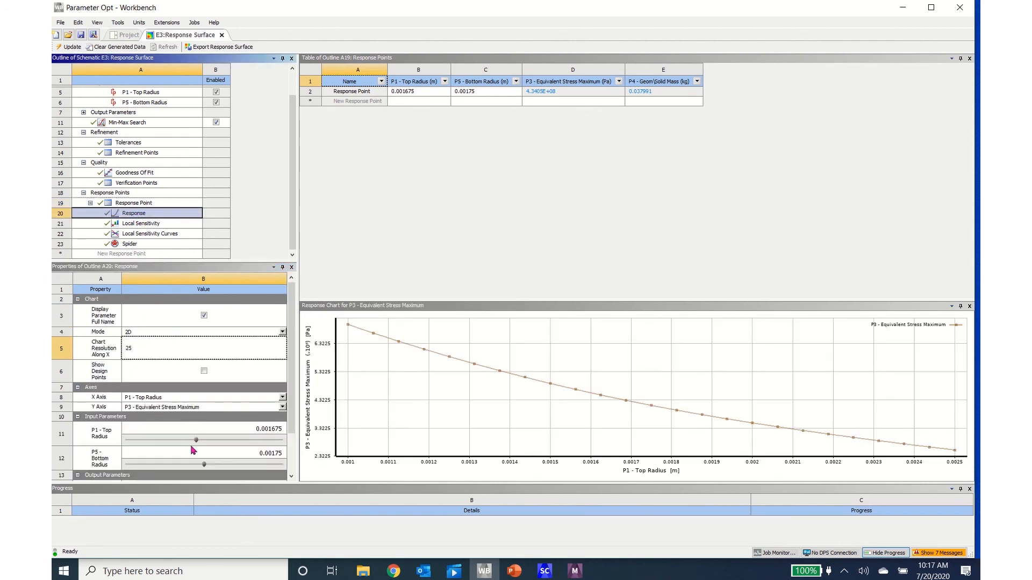
left_click_drag(196, 441, 239, 465)
scroll(225, 408, "down", 1)
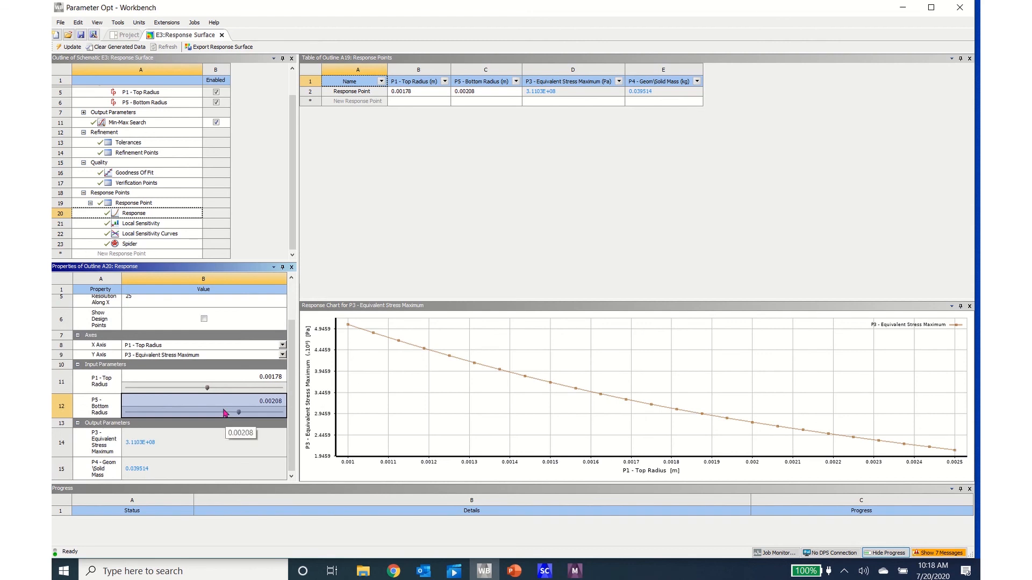
Step: View the response point's Spider, Local Sensitivity and Local Sensitivity Curves charts
left_click(131, 244)
left_click(142, 225)
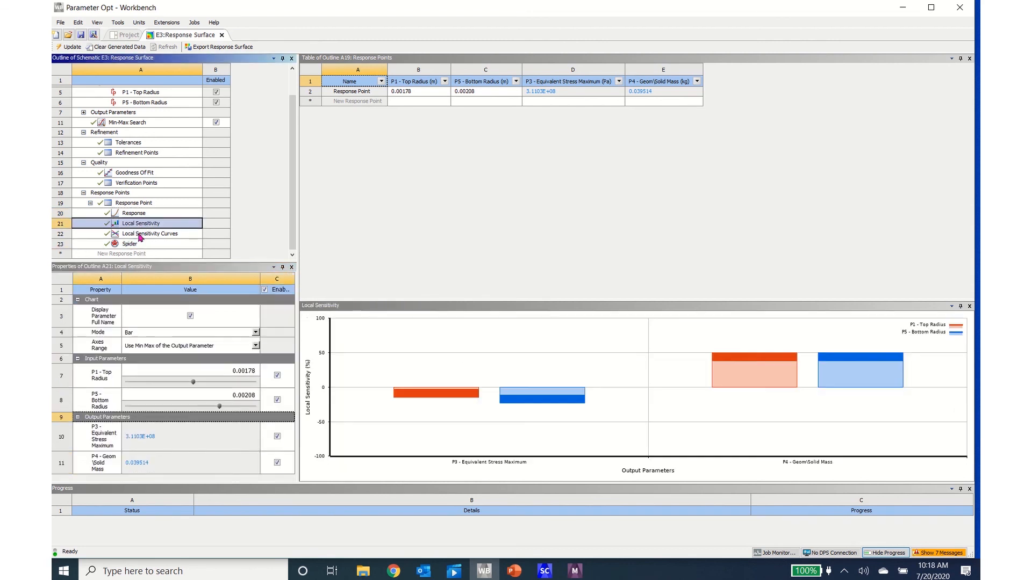
left_click(142, 234)
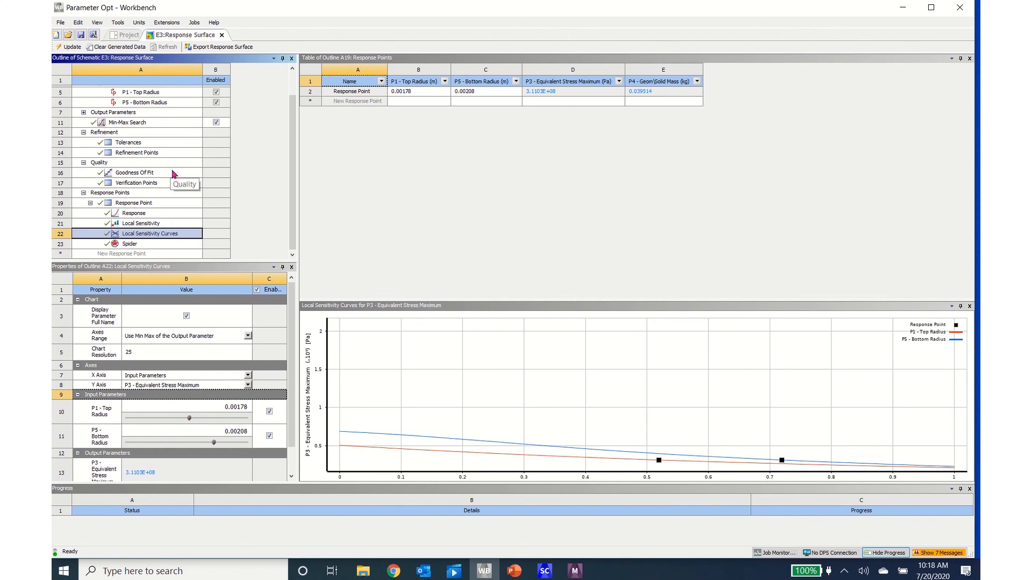
scroll(210, 234, "up", 1)
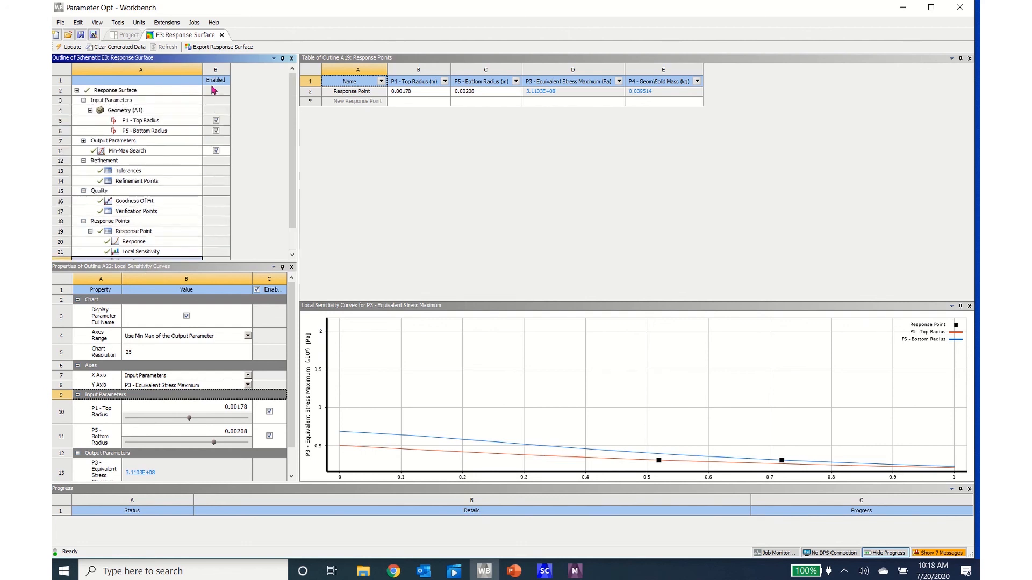
Step: Add a Response Surface Optimization system linked to the response surface of system E and open its Optimization component
left_click(223, 35)
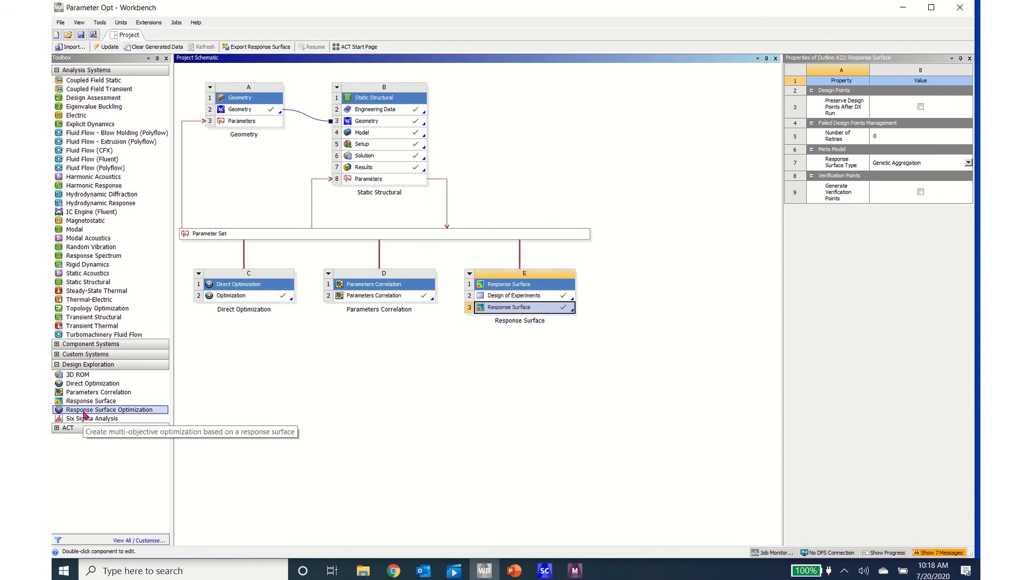
left_click_drag(84, 413, 508, 311)
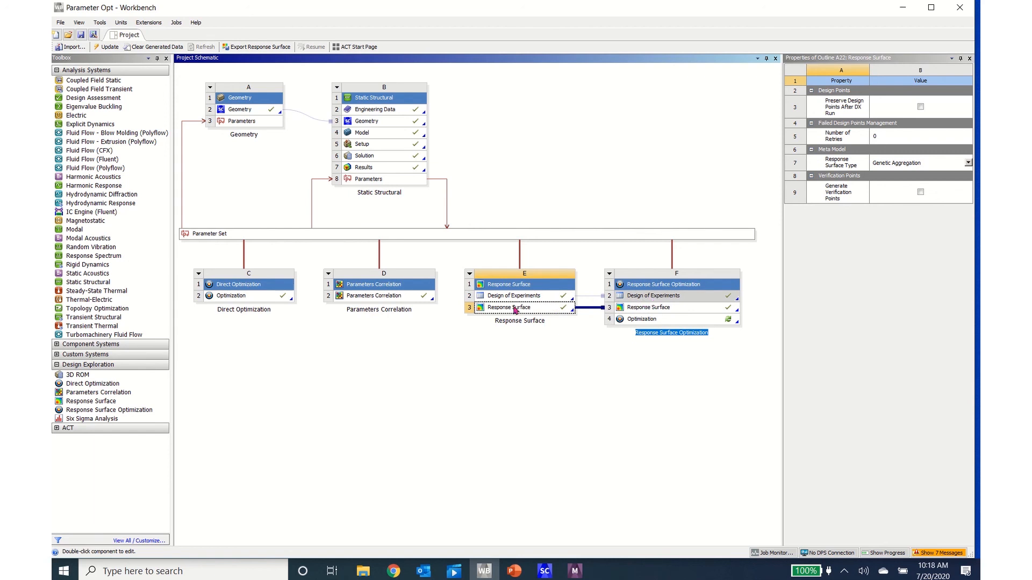
double_click(646, 320)
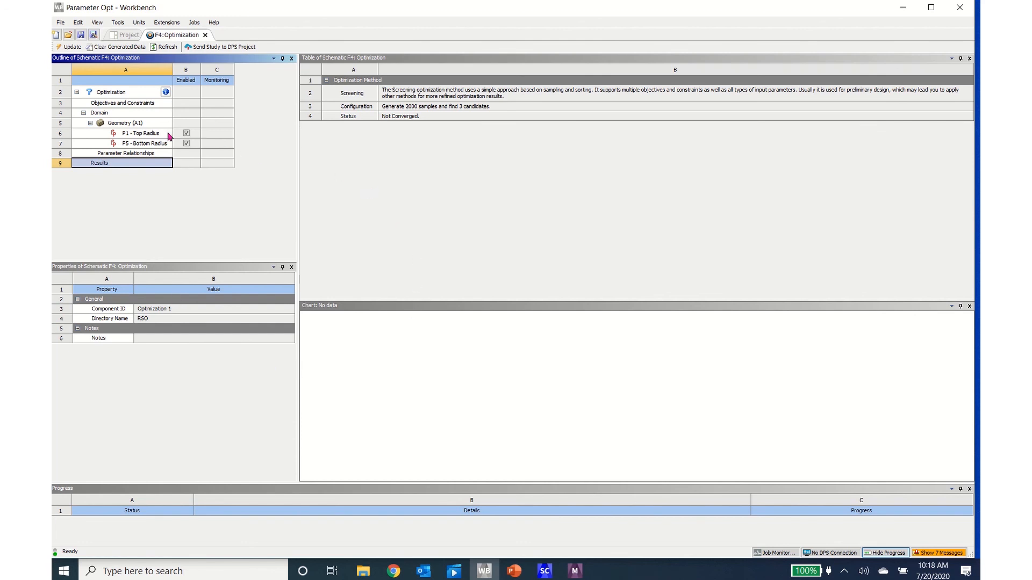
Step: Review the optimization's properties and try the Manual option of Method Selection, leaving it set to Auto
left_click(117, 94)
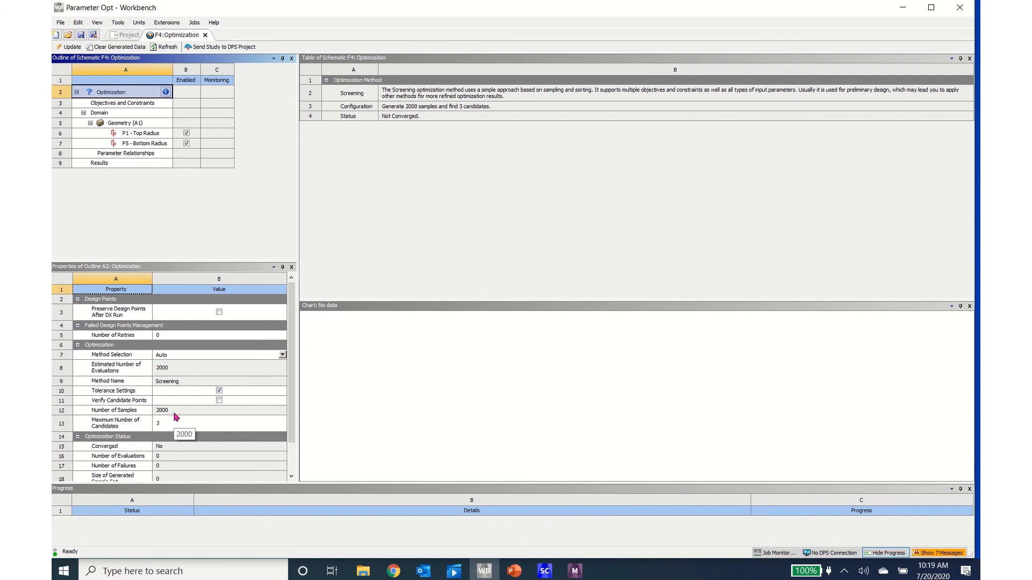
scroll(175, 417, "down", 1)
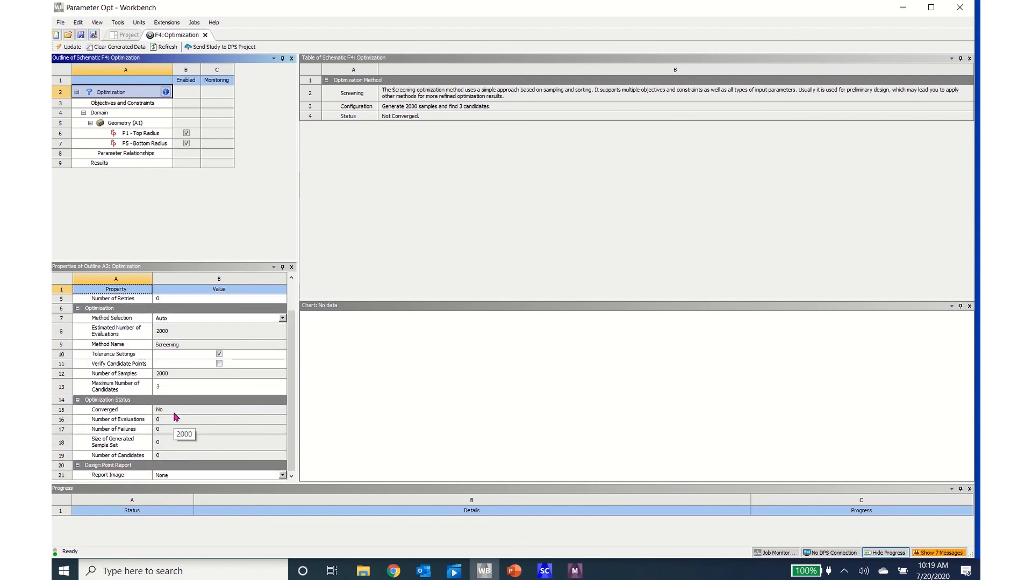
scroll(175, 417, "up", 1)
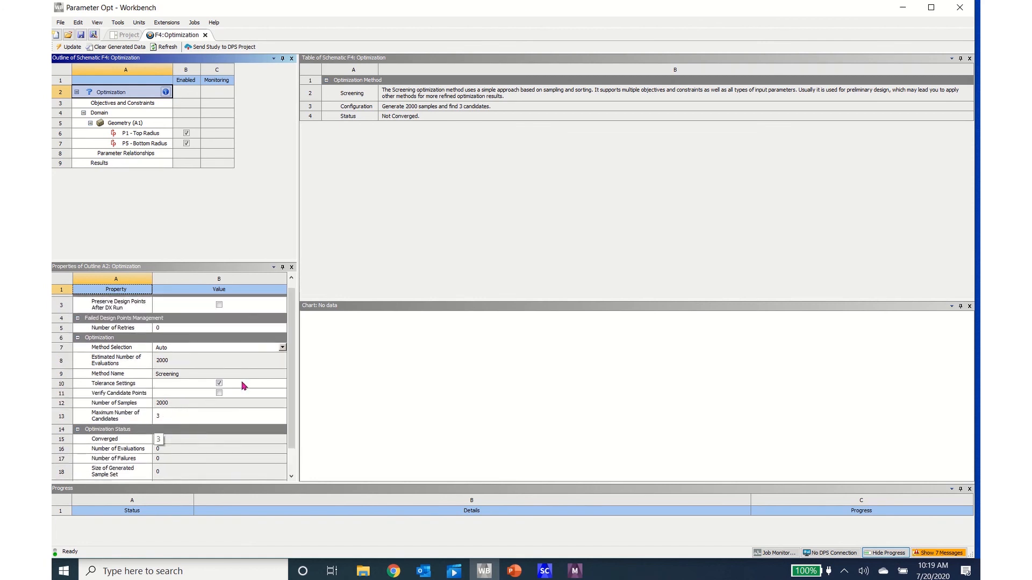
left_click(283, 348)
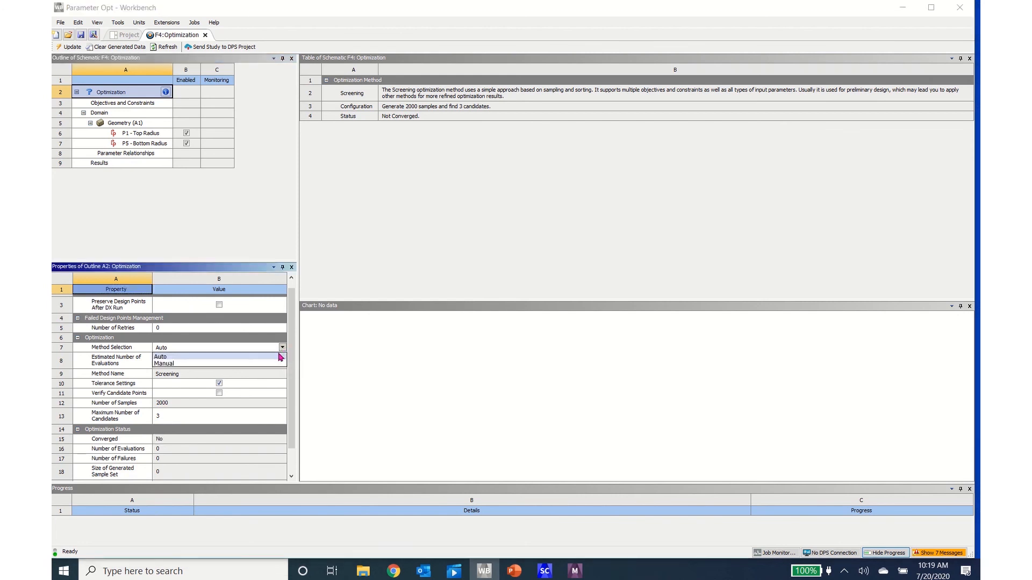
left_click(273, 365)
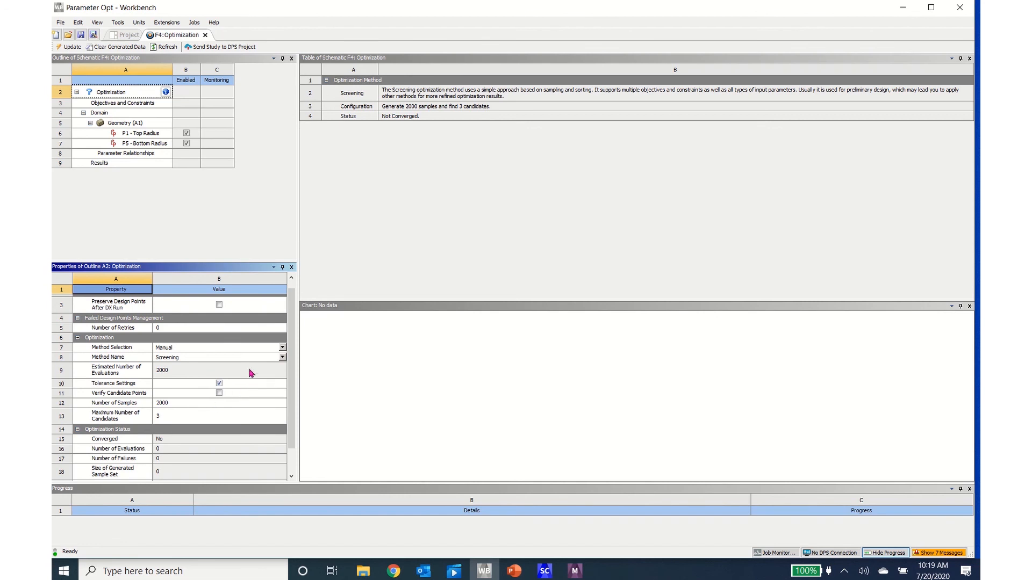
left_click(282, 348)
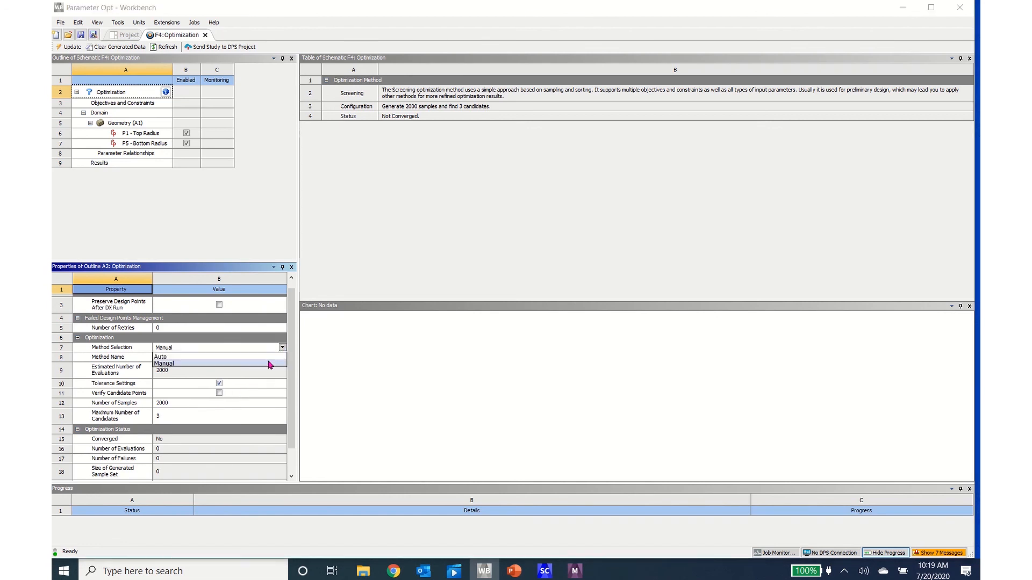
left_click(269, 357)
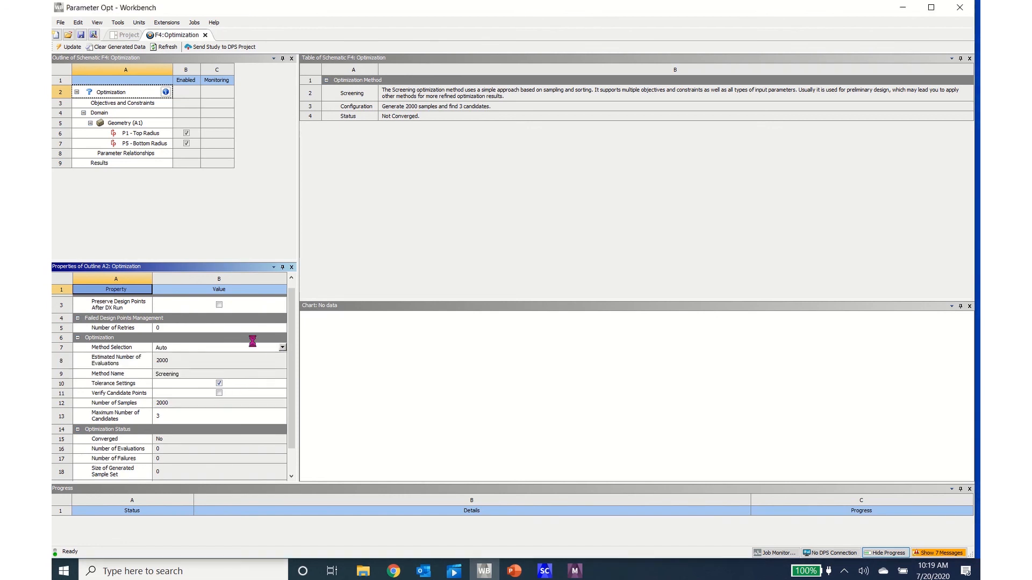
Step: Add P1 - Top Radius to the optimization's objectives and constraints with the objective type Minimize
left_click(140, 104)
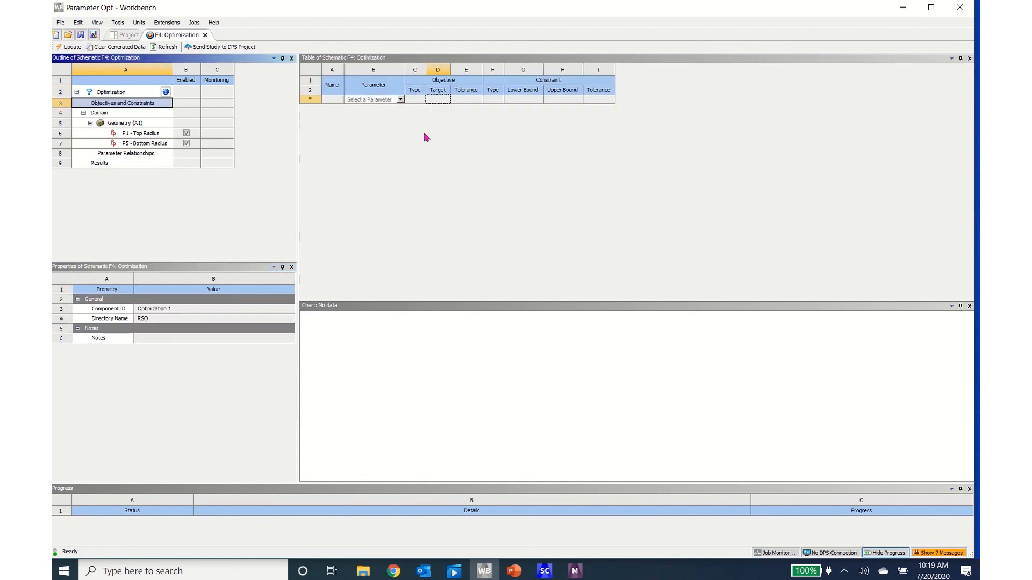
left_click(400, 99)
left_click(386, 115)
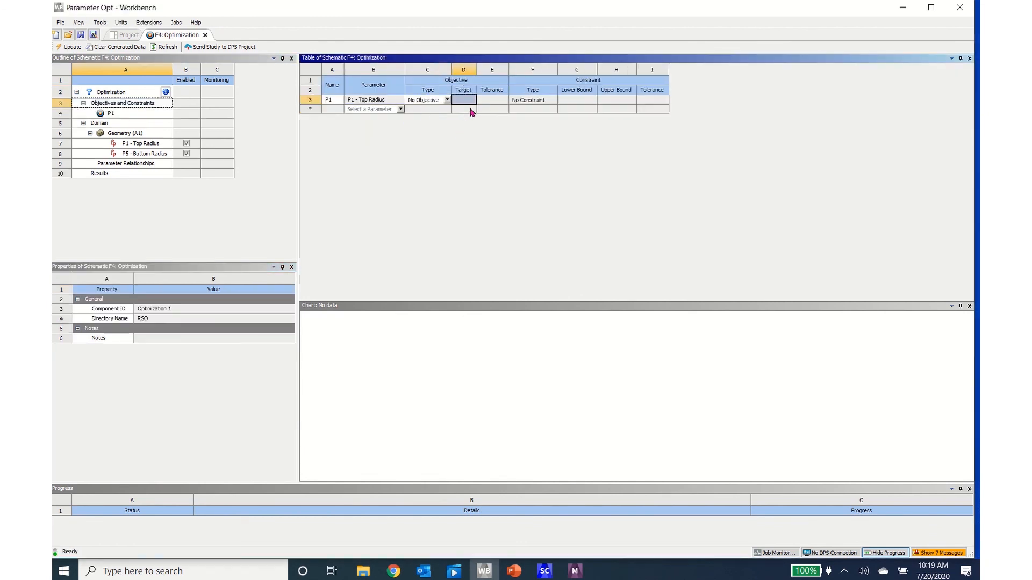
left_click(448, 100)
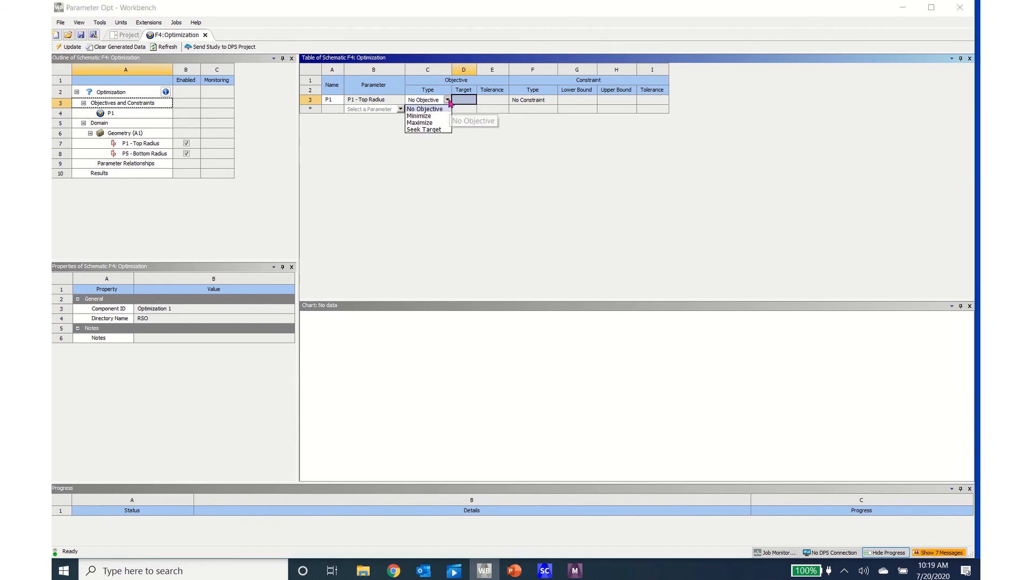
left_click(424, 116)
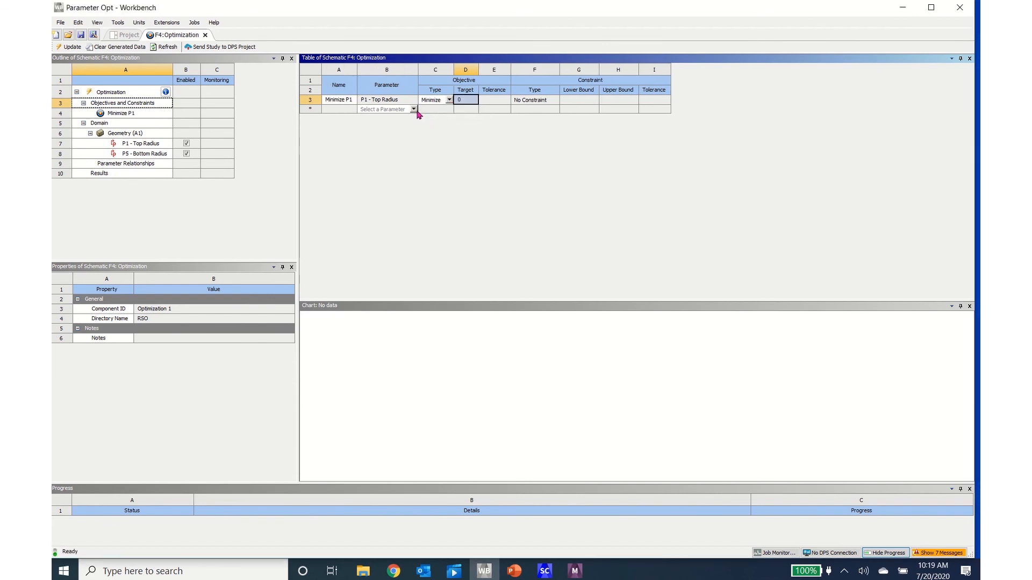
Step: Add P5 - Bottom Radius as a second optimization objective of type Minimize
left_click(415, 110)
left_click(398, 129)
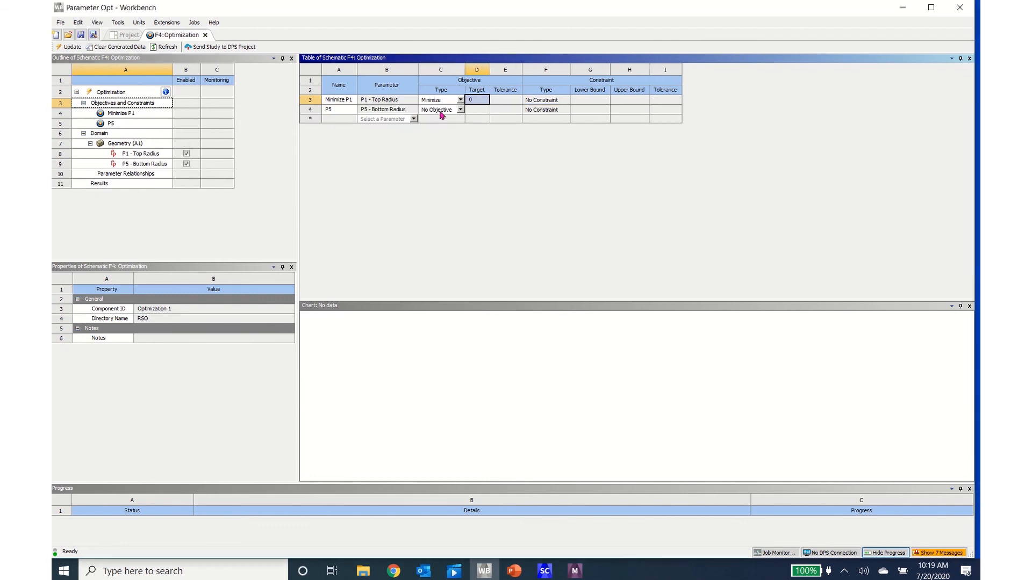
left_click(460, 109)
left_click(454, 129)
Step: Add a Seek Target objective for P3 - Equivalent Stress Maximum with a target of 3e8 Pa
left_click(415, 119)
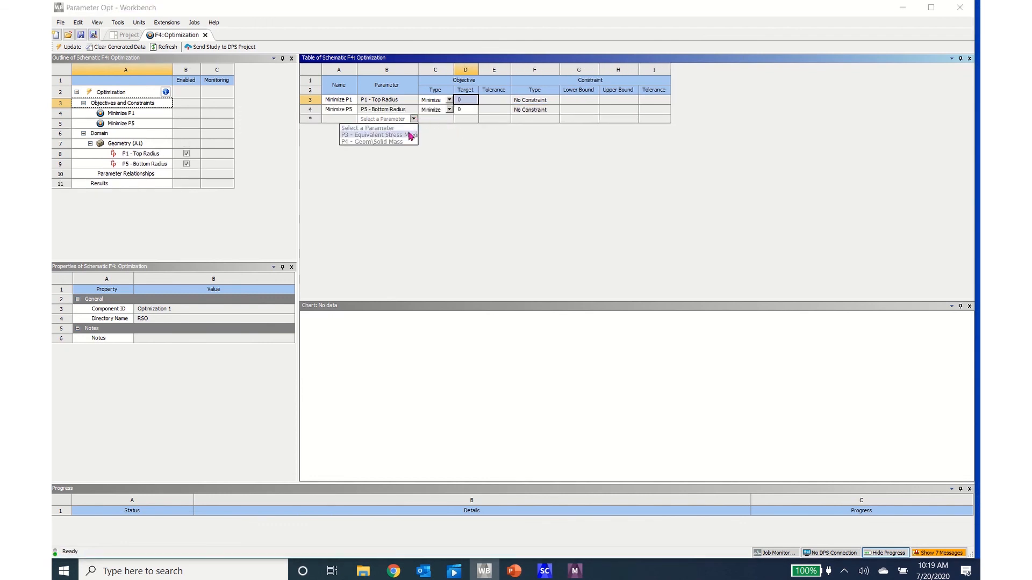
left_click(409, 132)
left_click(481, 119)
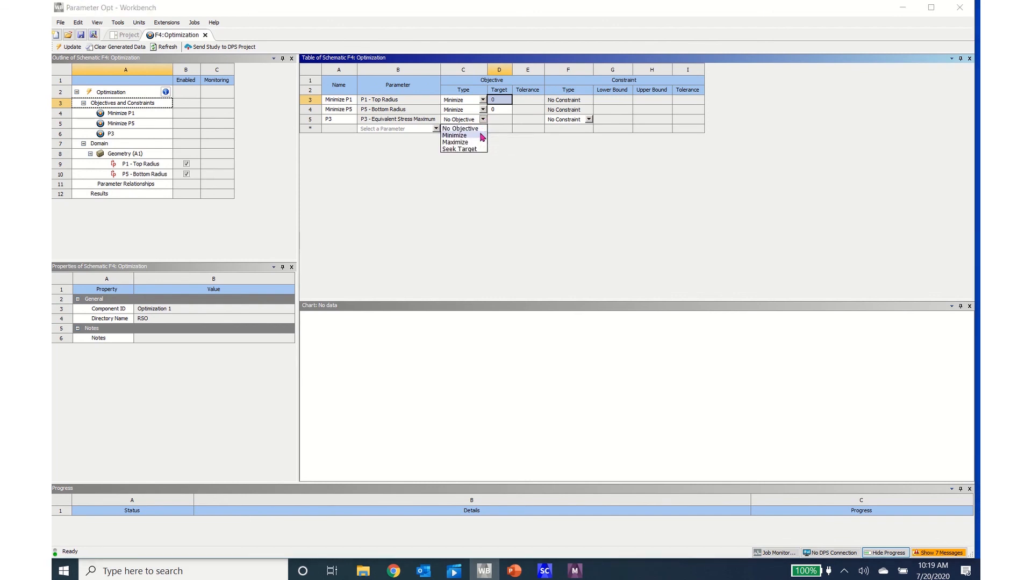
left_click(477, 152)
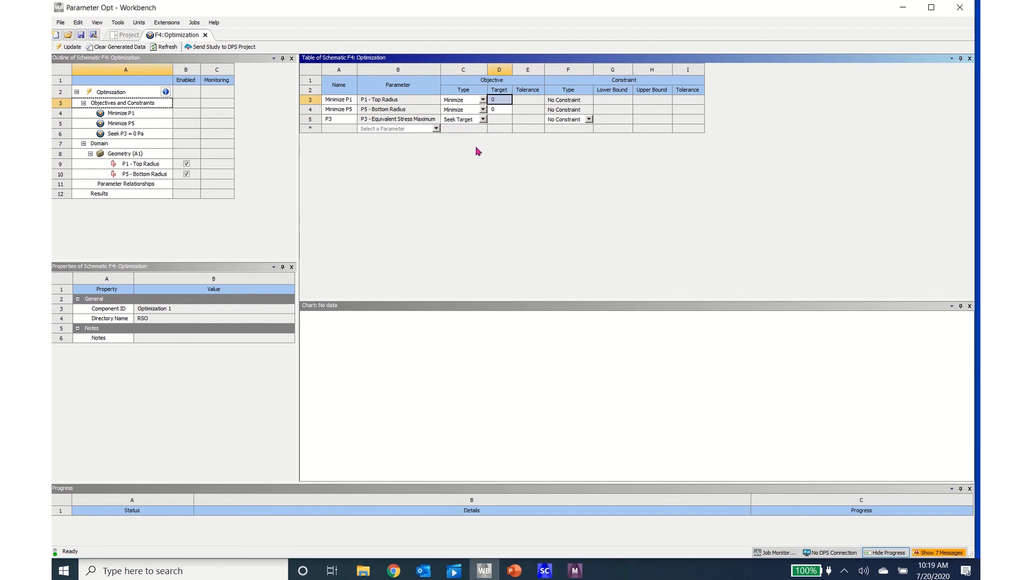
left_click(510, 119)
type("3e")
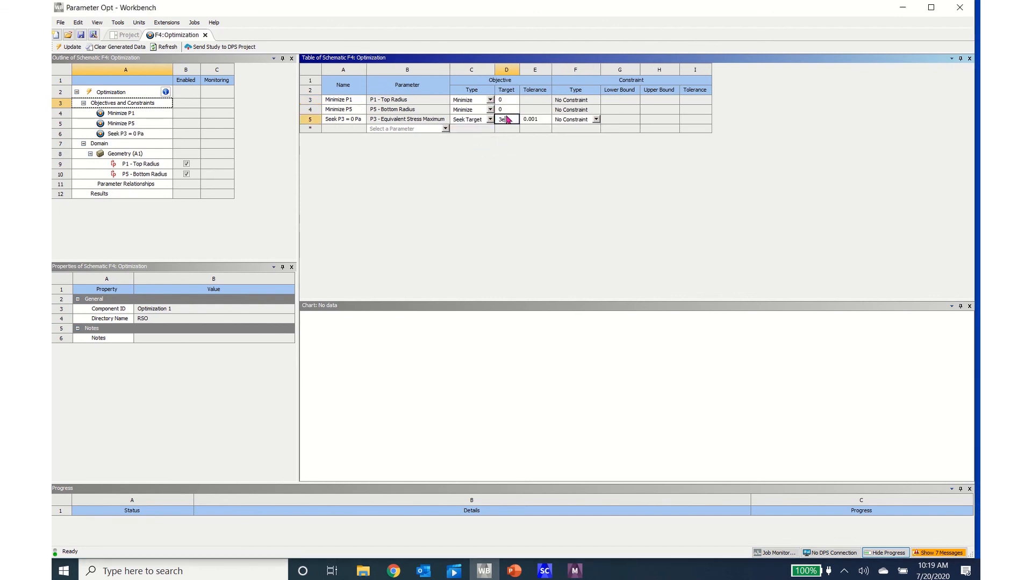
type("8")
key("Return")
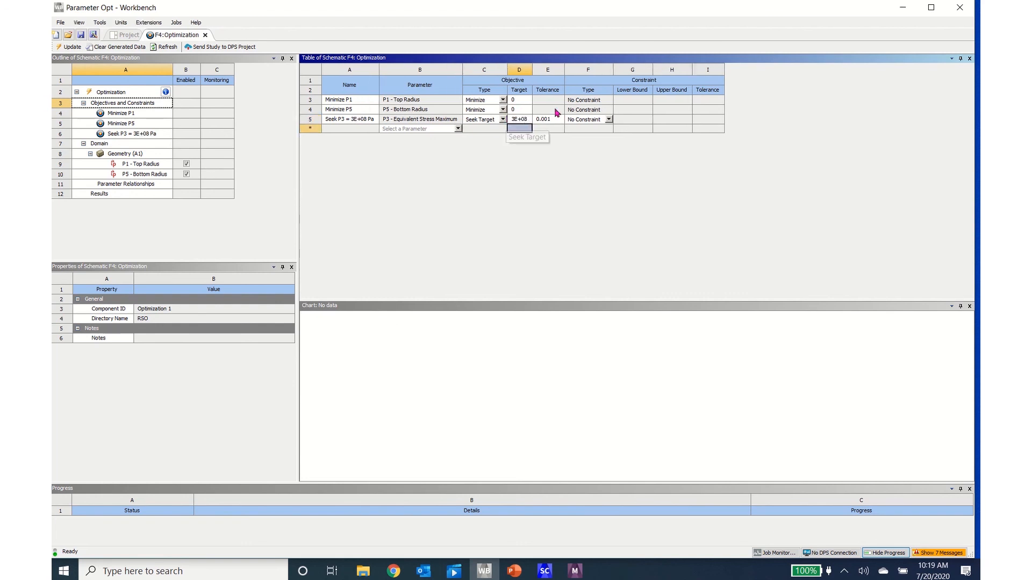
Step: Constrain P3 - Equivalent Stress Maximum with Values <= Upper Bound, using an upper bound of 3e8 Pa
left_click(609, 119)
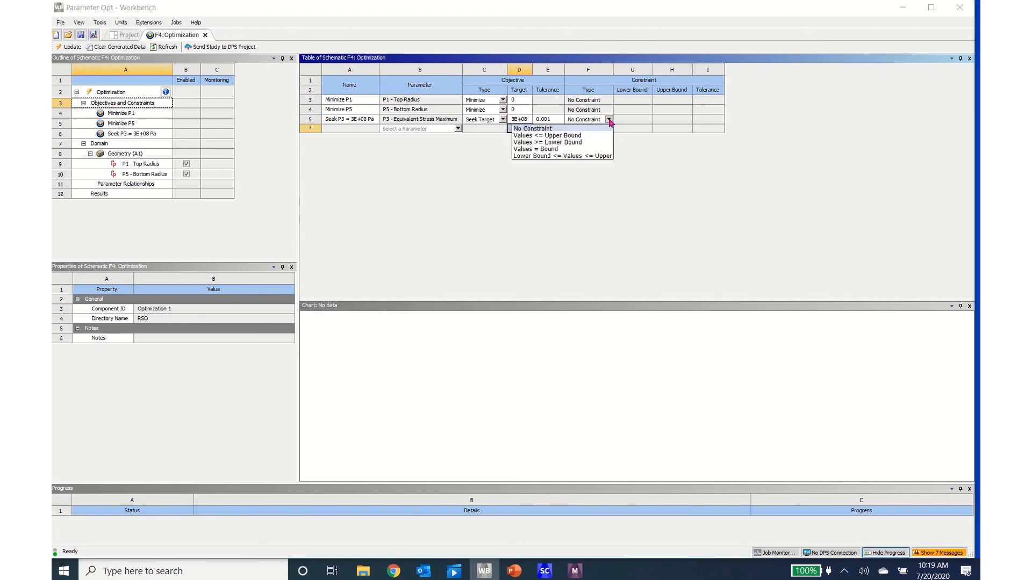
left_click(579, 136)
left_click(728, 122)
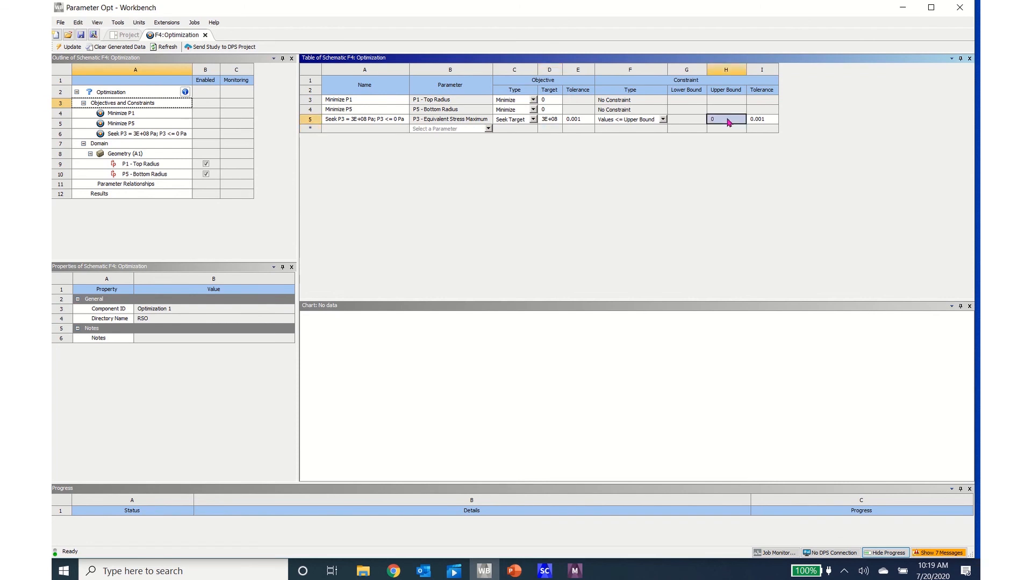
type("3E+08")
key("Return")
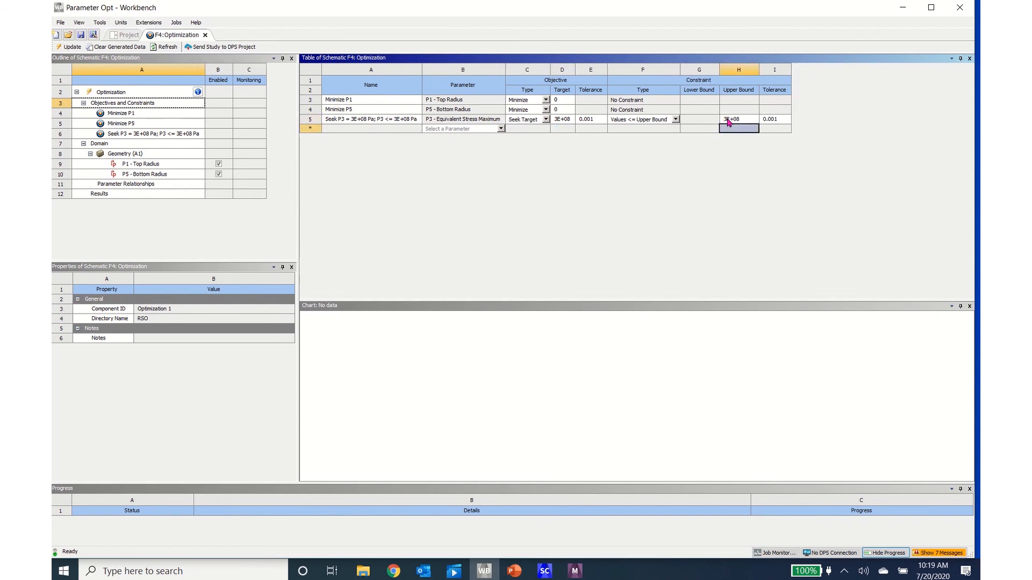
Step: Add a Minimize objective for P4 - Geom\Solid Mass with a target of 0.03
left_click(501, 129)
left_click(491, 144)
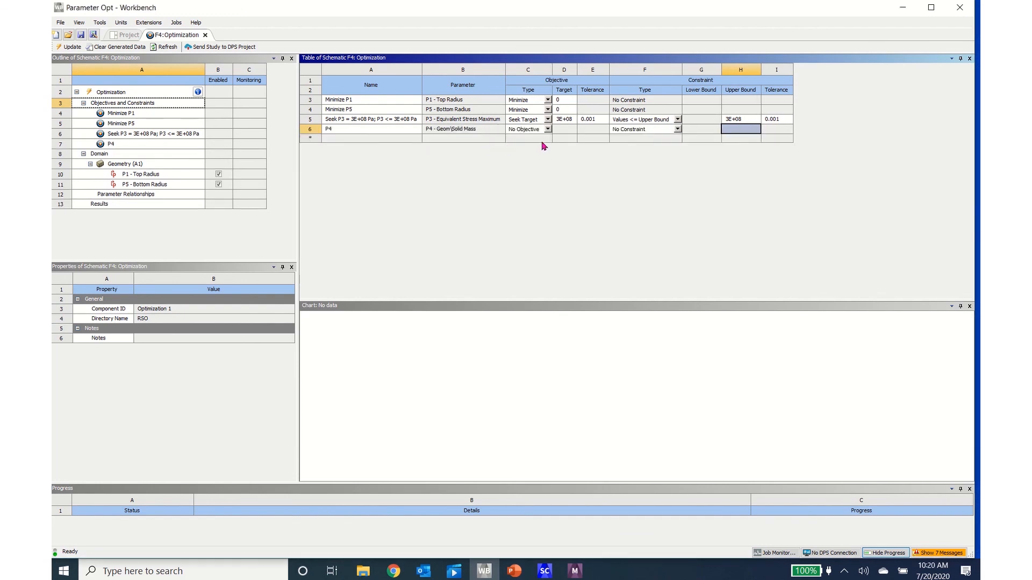
left_click(548, 129)
left_click(541, 139)
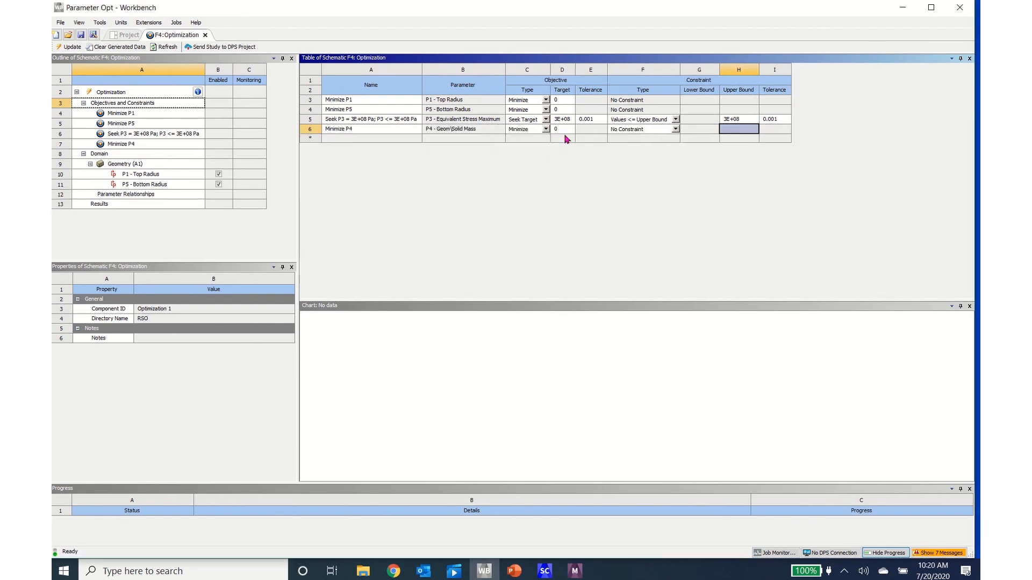
left_click(563, 130)
left_click(563, 130)
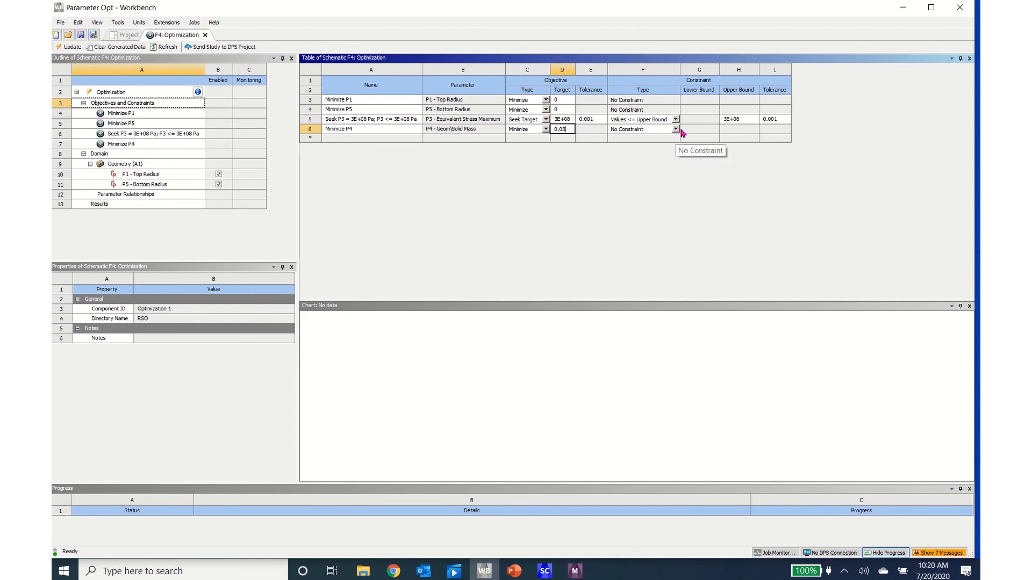
Step: Set the objective targets of P5 - Bottom Radius and P1 - Top Radius to 0.001 and update the optimization
left_click(563, 110)
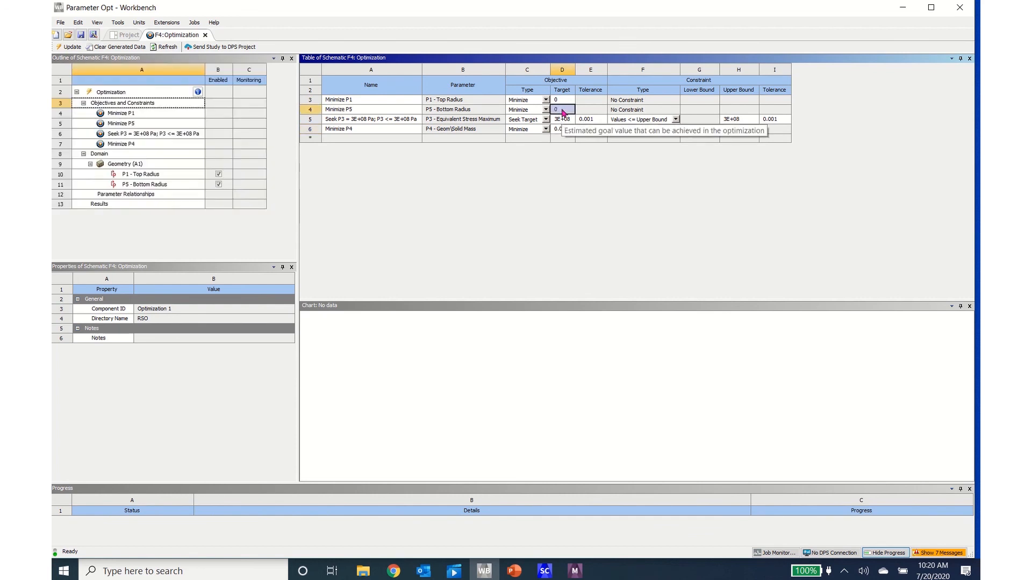
type("0.")
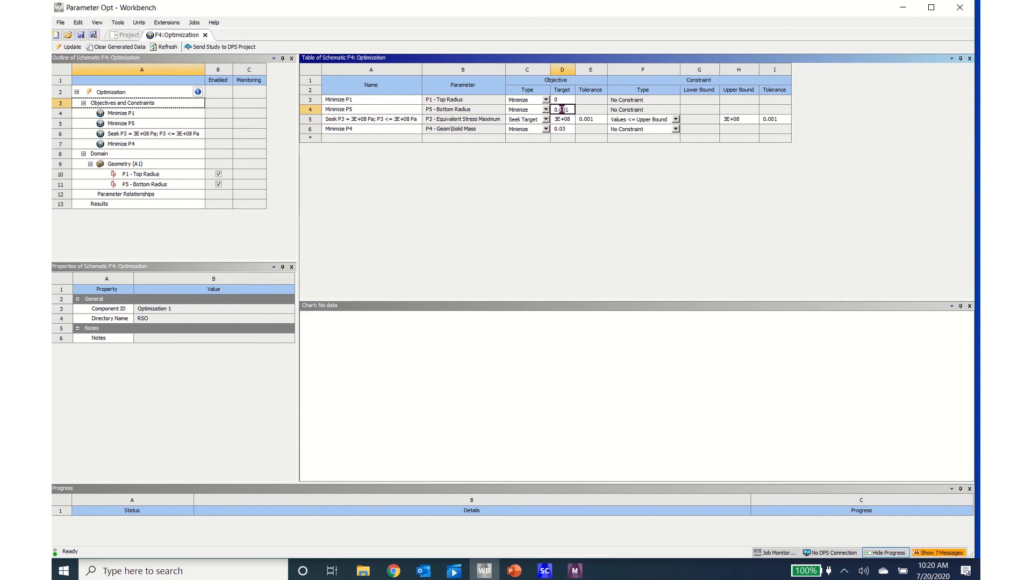
type("001")
left_click(566, 100)
left_click(565, 101)
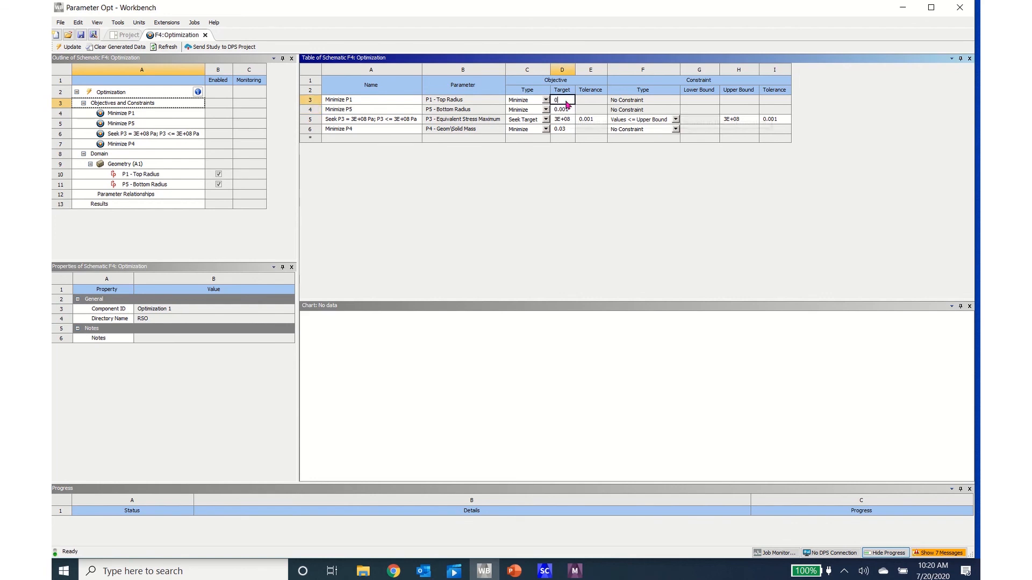
type(".001")
key("Return")
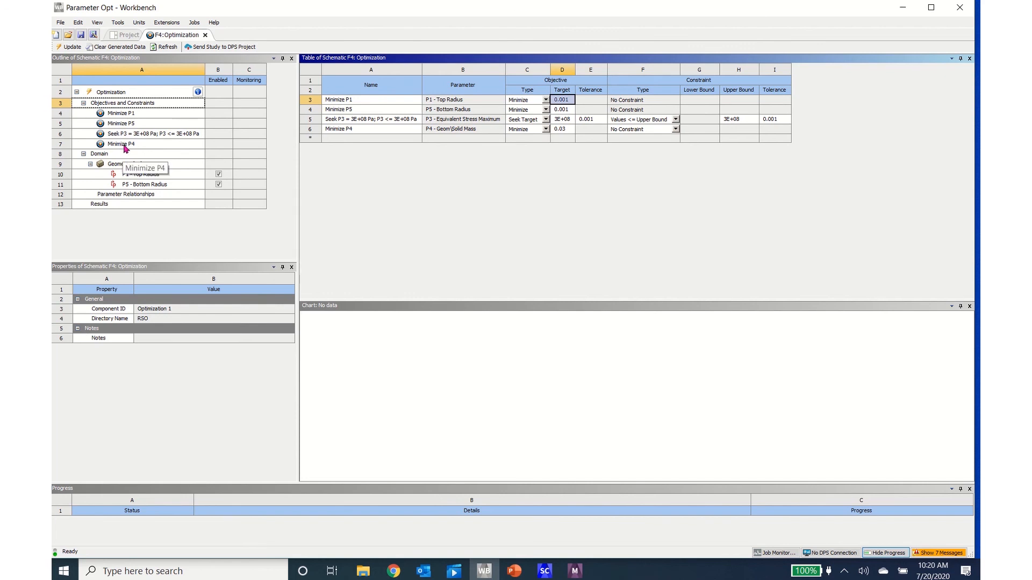
left_click(71, 48)
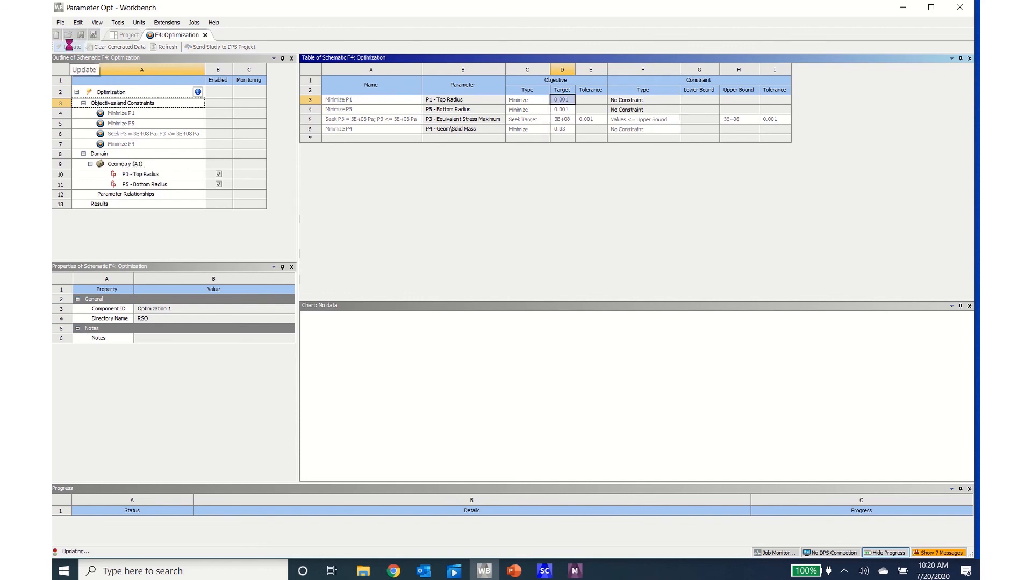